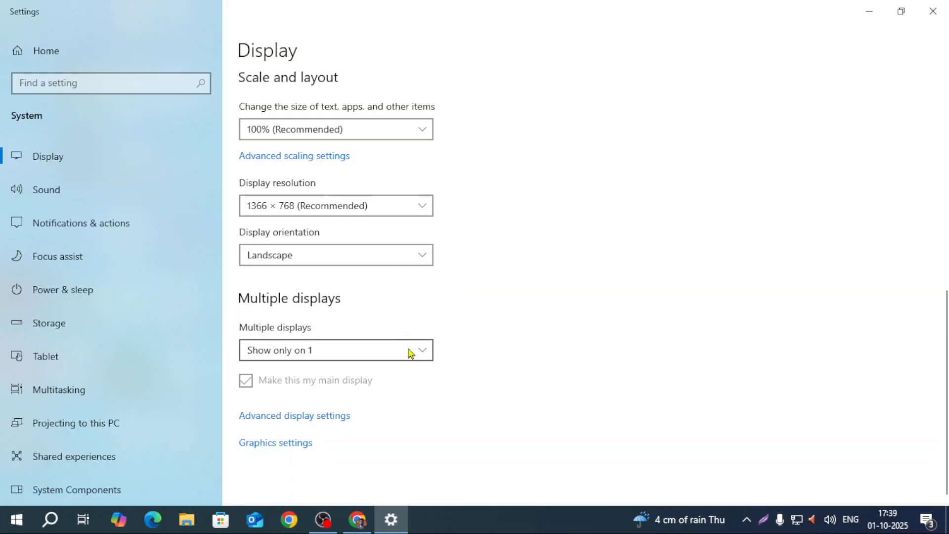
Change the Multiple displays mode in the display settings.
{"action": "left_click", "coordinate": [413, 351]}
{"action": "left_click", "coordinate": [354, 326]}
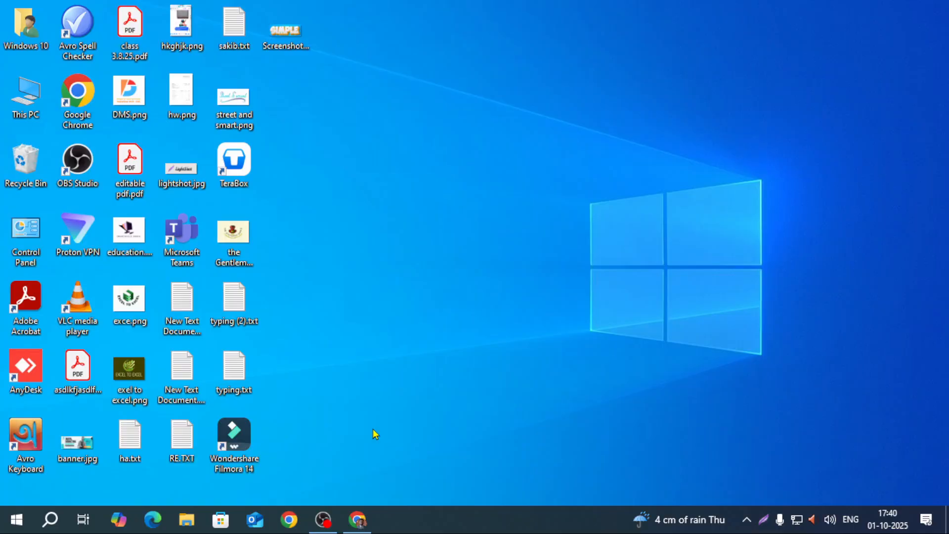
Switch to Chrome and open the Advanced Office Application (Work) profile.
{"action": "left_click", "coordinate": [357, 519]}
{"action": "left_click", "coordinate": [909, 44]}
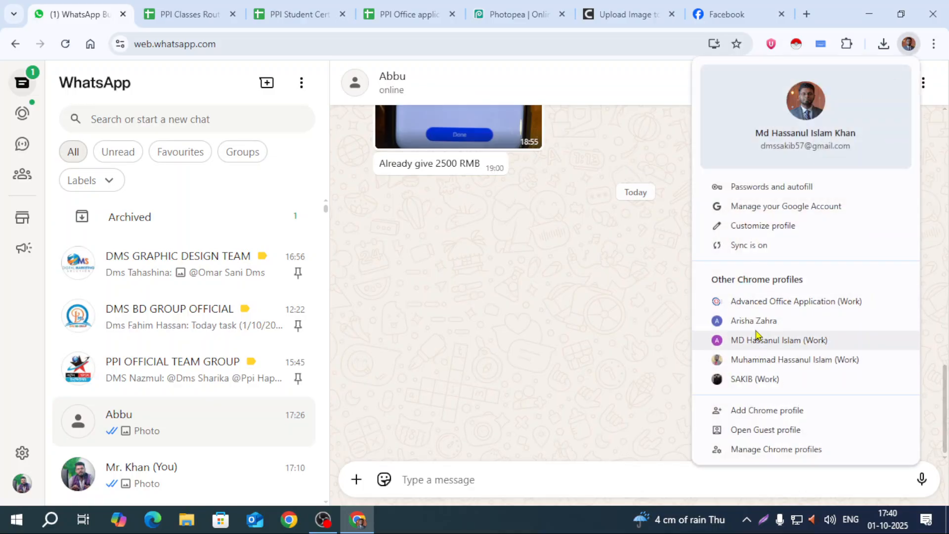
{"action": "left_click", "coordinate": [773, 302]}
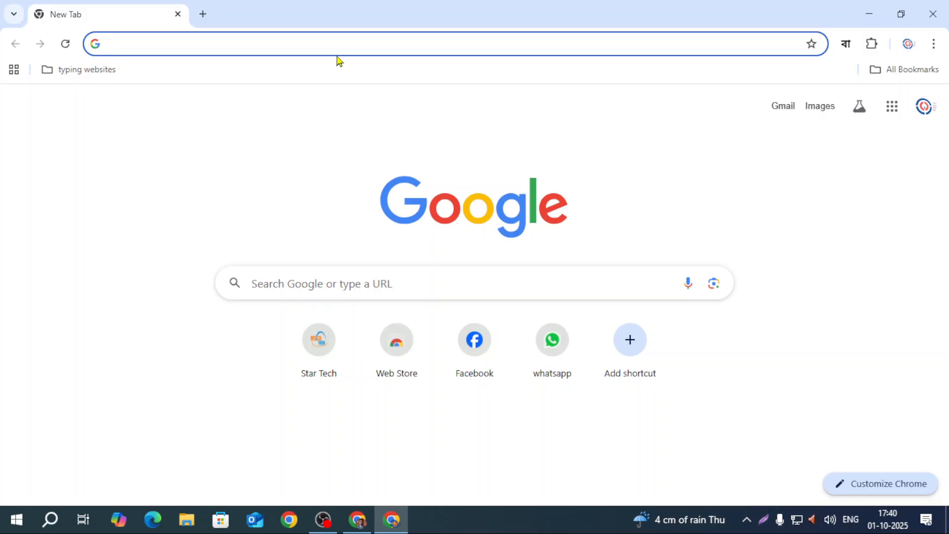
Open the Batch 764 spreadsheet in Google Sheets.
{"action": "left_click", "coordinate": [899, 116]}
{"action": "scroll", "coordinate": [844, 246], "scroll_direction": "down", "scroll_amount": 2}
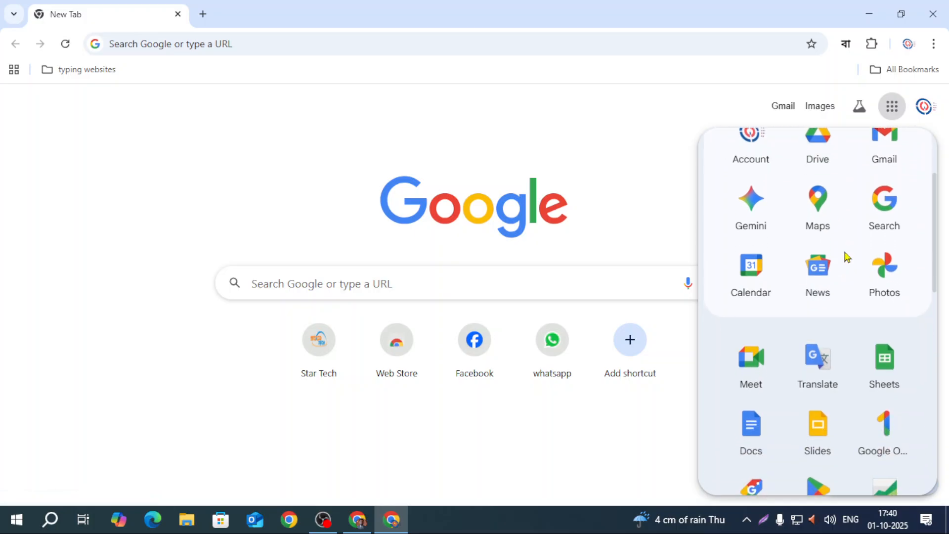
{"action": "left_click", "coordinate": [894, 369]}
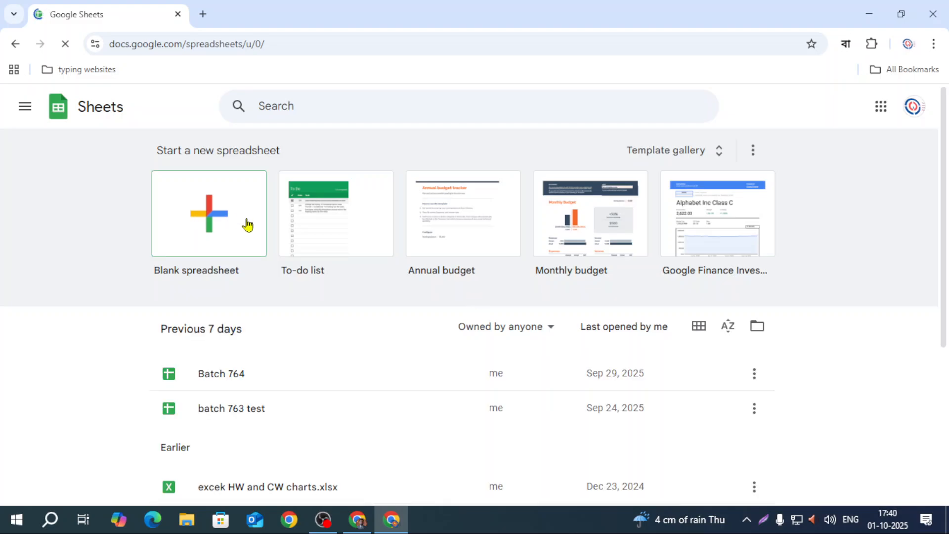
{"action": "left_click", "coordinate": [224, 381]}
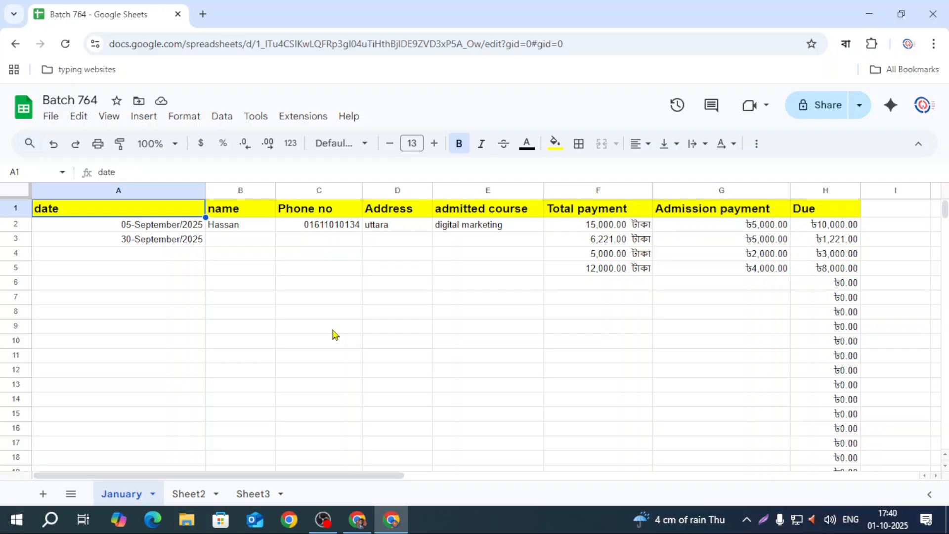
Clear the numbers in row 2 of Sheet3, across cells B2:E2.
{"action": "left_click", "coordinate": [208, 496]}
{"action": "left_click", "coordinate": [257, 493]}
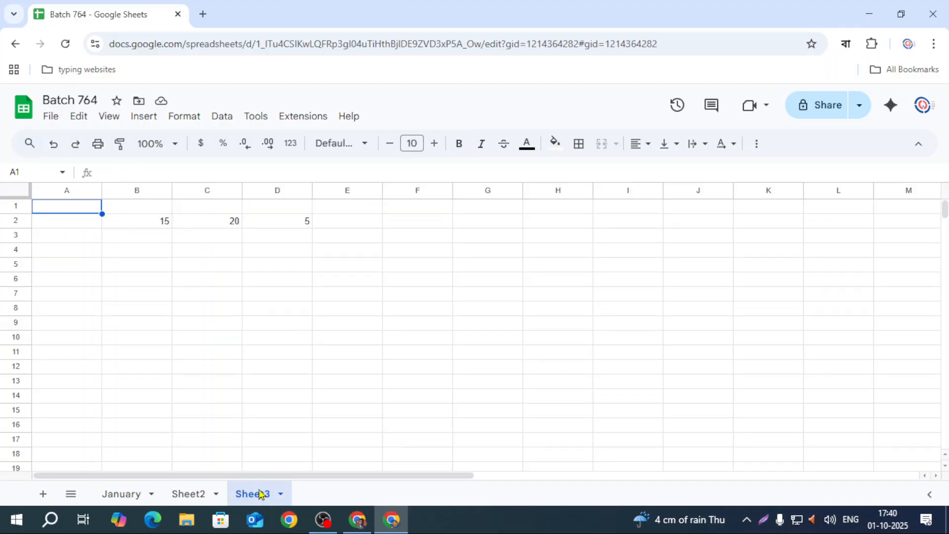
{"action": "left_click", "coordinate": [190, 257]}
{"action": "left_click_drag", "start_coordinate": [152, 218], "coordinate": [316, 226]}
{"action": "key", "text": "Delete"}
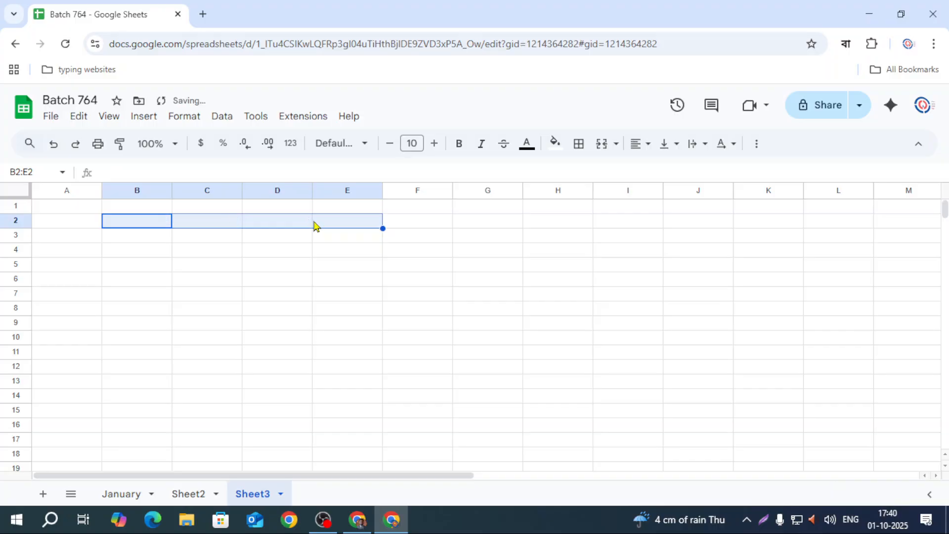
{"action": "left_click", "coordinate": [60, 209]}
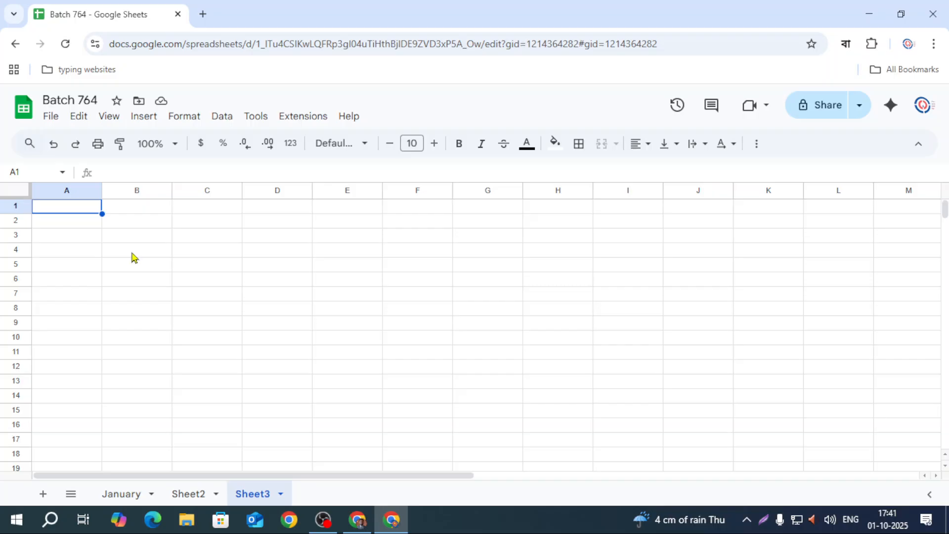
On the January sheet, clear the surplus Due formulas in column H from row 6 to row 114.
{"action": "left_click", "coordinate": [124, 494]}
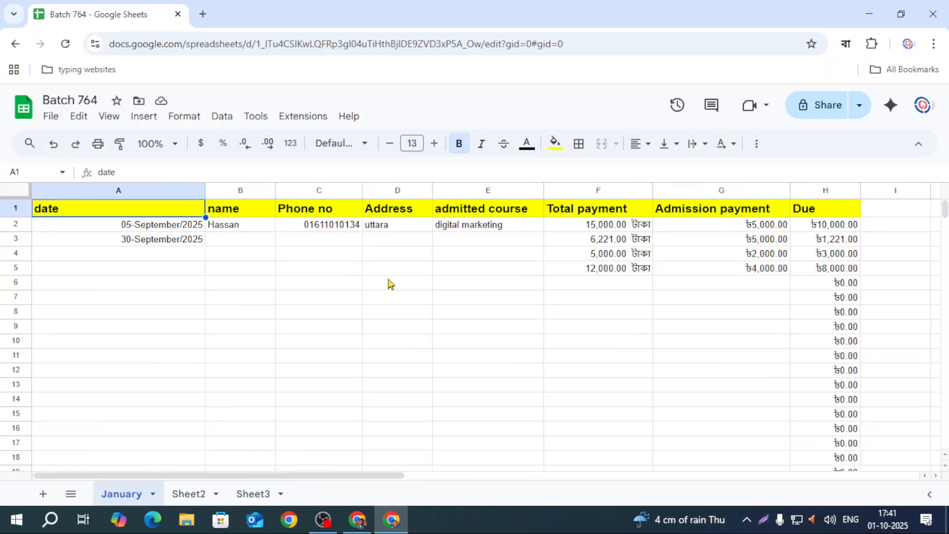
{"action": "left_click_drag", "start_coordinate": [843, 284], "coordinate": [842, 467]}
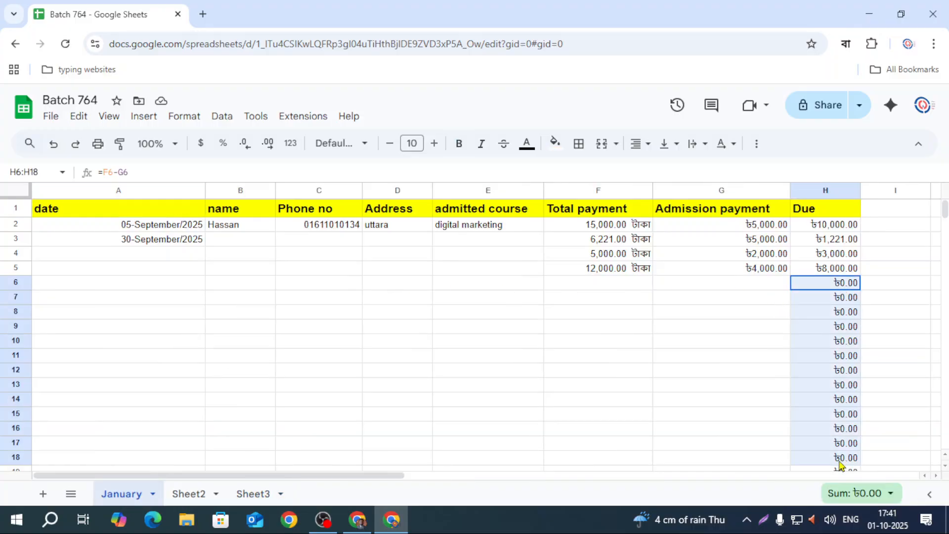
{"action": "left_click_drag", "start_coordinate": [847, 518], "coordinate": [839, 426]}
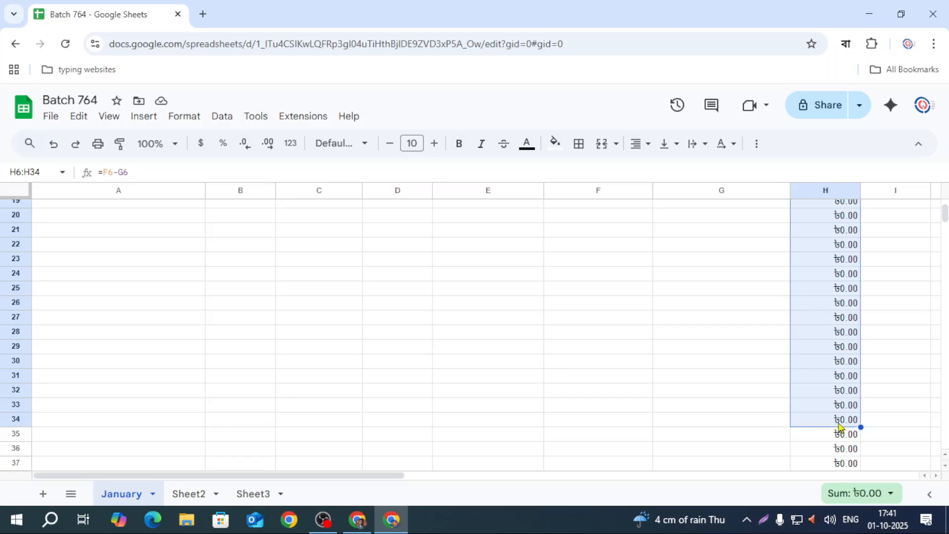
{"action": "key", "text": "Delete"}
{"action": "scroll", "coordinate": [838, 413], "scroll_direction": "down", "scroll_amount": 3}
{"action": "left_click_drag", "start_coordinate": [841, 229], "coordinate": [850, 532]}
{"action": "key", "text": "Delete"}
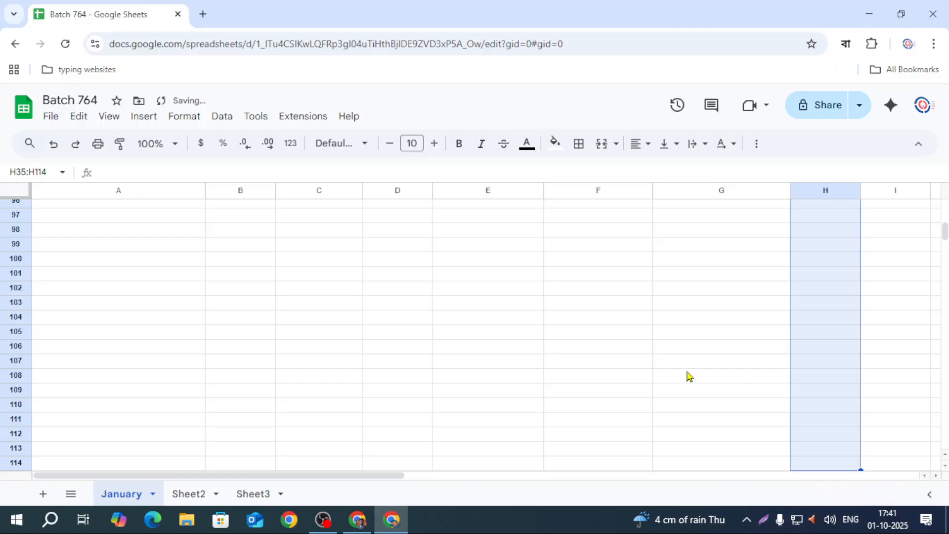
{"action": "scroll", "coordinate": [775, 364], "scroll_direction": "up", "scroll_amount": 9}
{"action": "scroll", "coordinate": [775, 363], "scroll_direction": "up", "scroll_amount": 20}
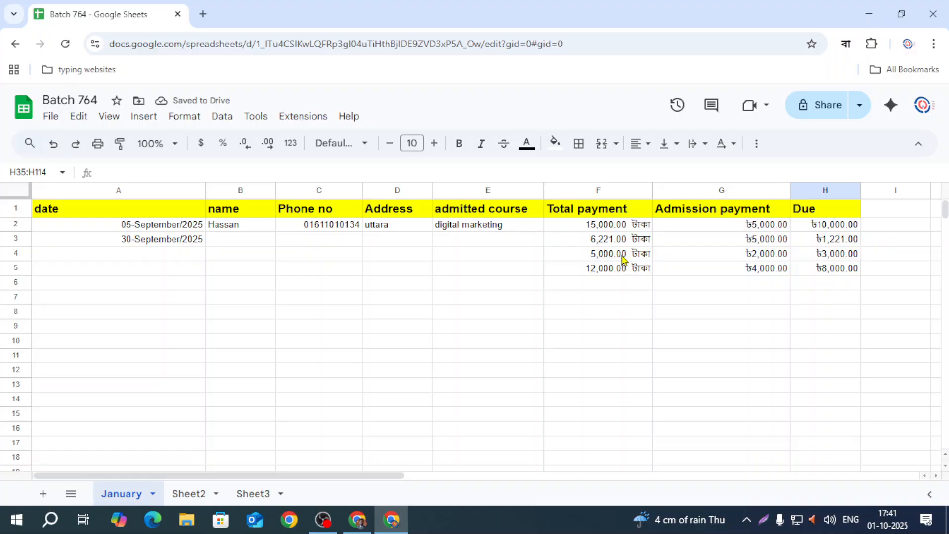
Clear the Total payment, Admission payment and Due entries in rows 4 and 5 of the January sheet.
{"action": "left_click_drag", "start_coordinate": [621, 255], "coordinate": [837, 276]}
{"action": "key", "text": "Delete"}
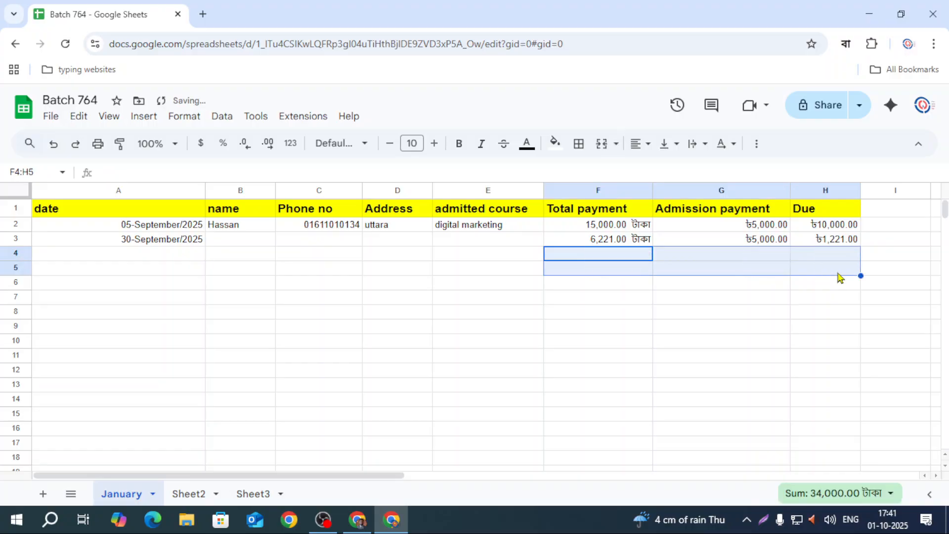
{"action": "left_click", "coordinate": [749, 297]}
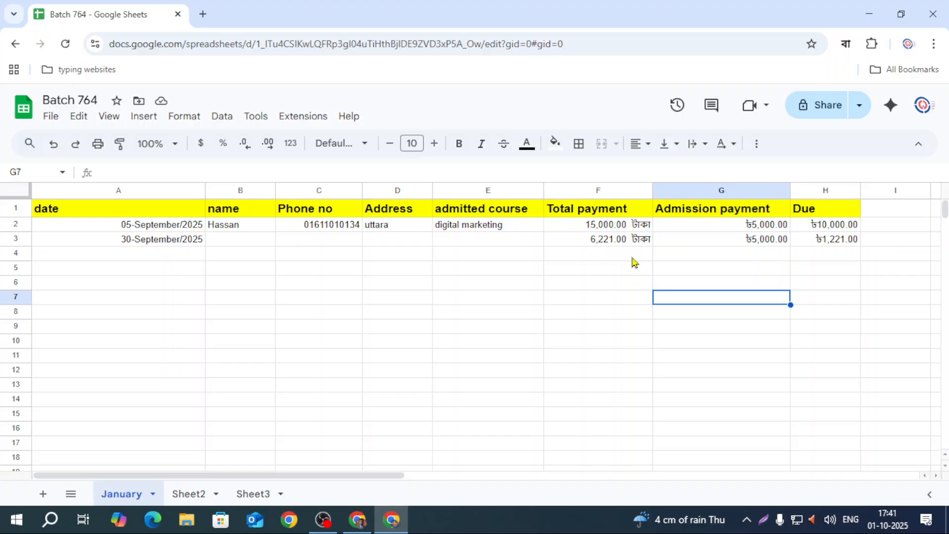
{"action": "left_click", "coordinate": [504, 243]}
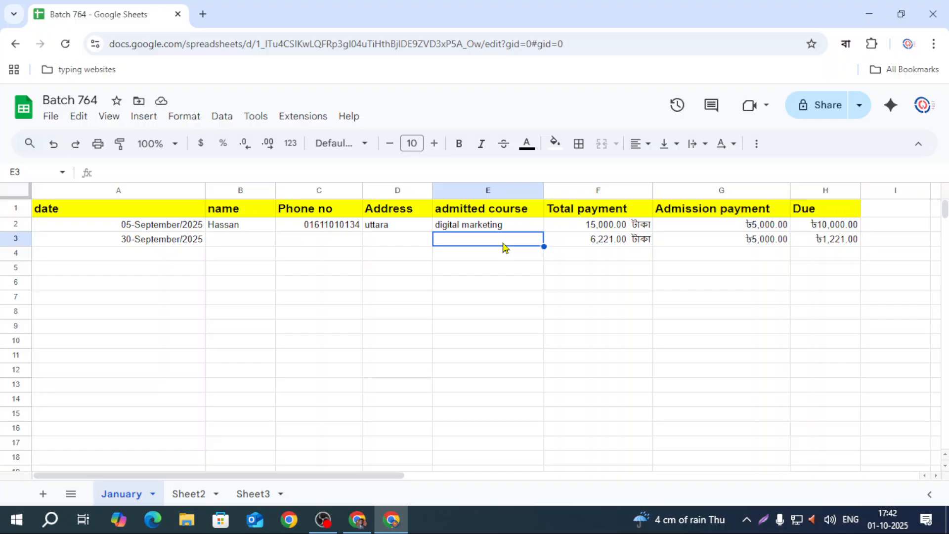
{"action": "left_click_drag", "start_coordinate": [248, 242], "coordinate": [449, 239]}
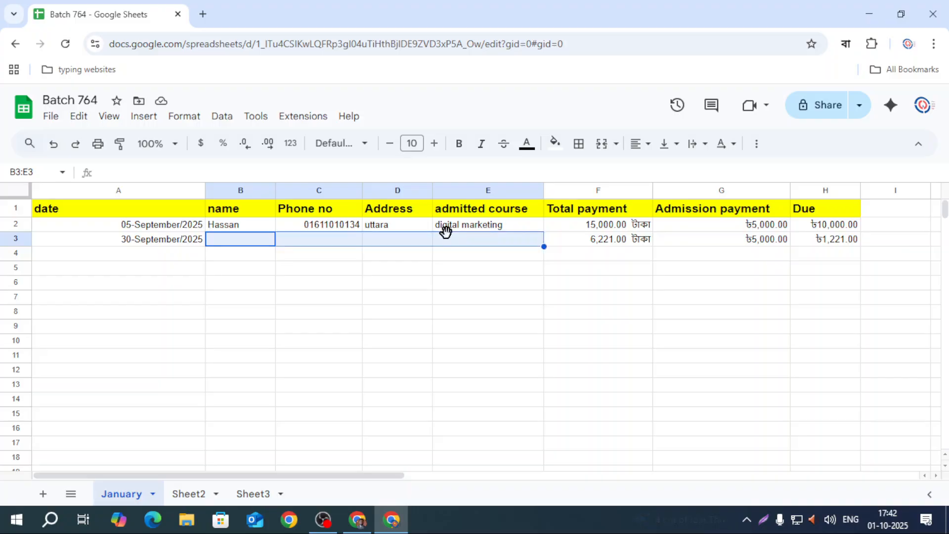
{"action": "left_click", "coordinate": [437, 273]}
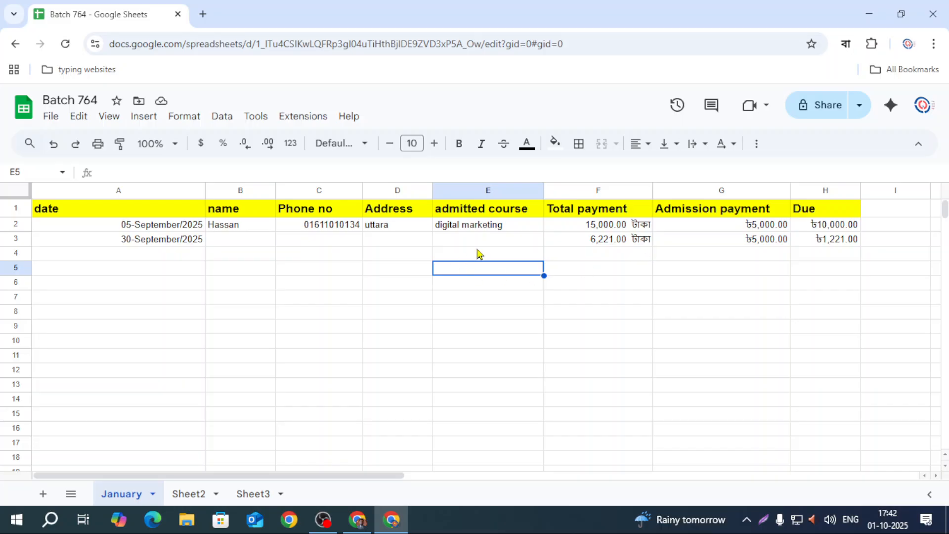
{"action": "left_click_drag", "start_coordinate": [472, 241], "coordinate": [252, 249]}
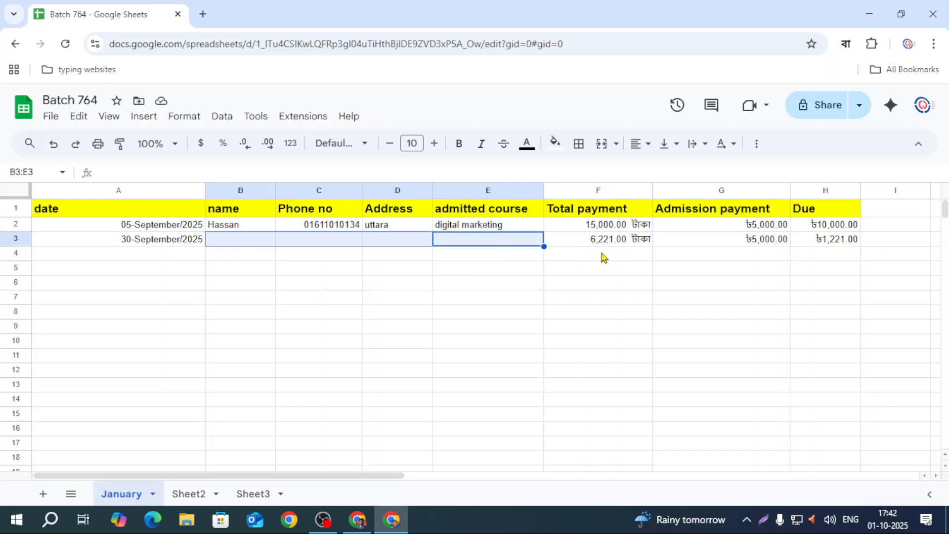
{"action": "left_click_drag", "start_coordinate": [169, 255], "coordinate": [831, 256]}
{"action": "left_click", "coordinate": [779, 274]}
{"action": "left_click", "coordinate": [593, 258]}
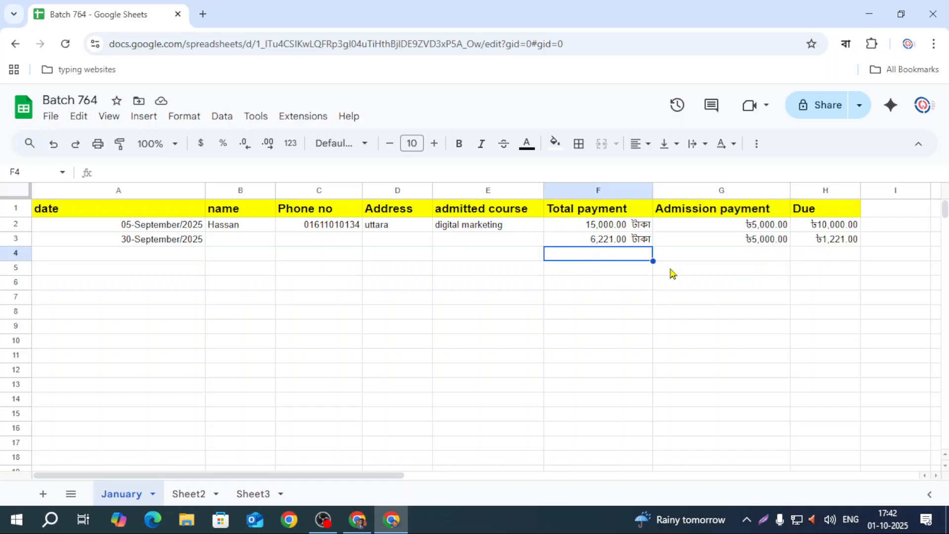
{"action": "key", "text": "Up"}
{"action": "key", "text": "Right"}
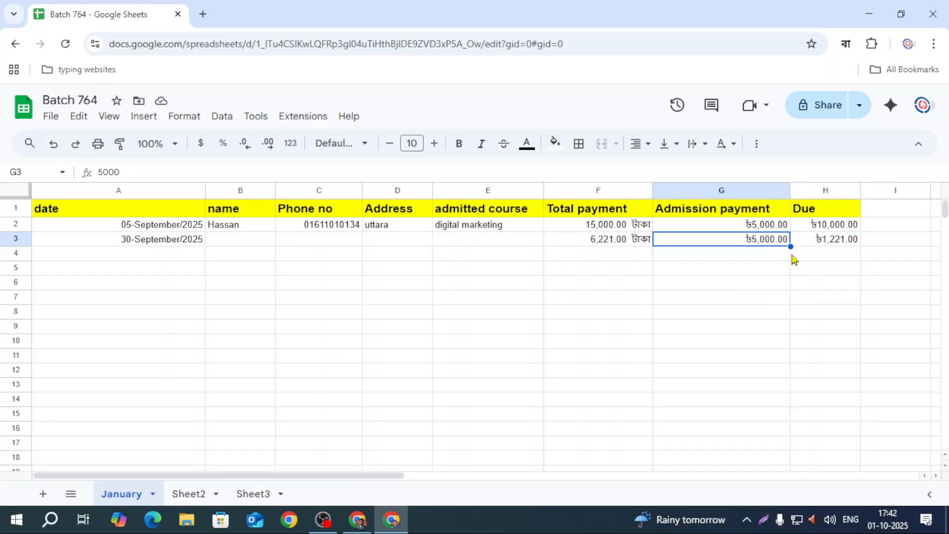
Clear the Due formulas in cells H2:H3.
{"action": "left_click_drag", "start_coordinate": [826, 226], "coordinate": [826, 249]}
{"action": "key", "text": "Delete"}
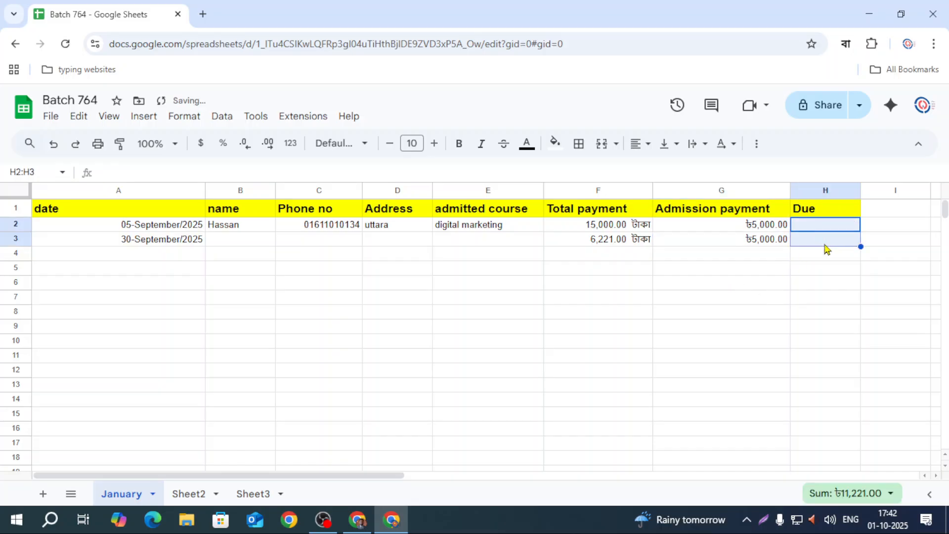
{"action": "left_click", "coordinate": [647, 278]}
Insert the date 1 October 2025 in cell A4 using the smart date picker.
{"action": "left_click", "coordinate": [167, 255]}
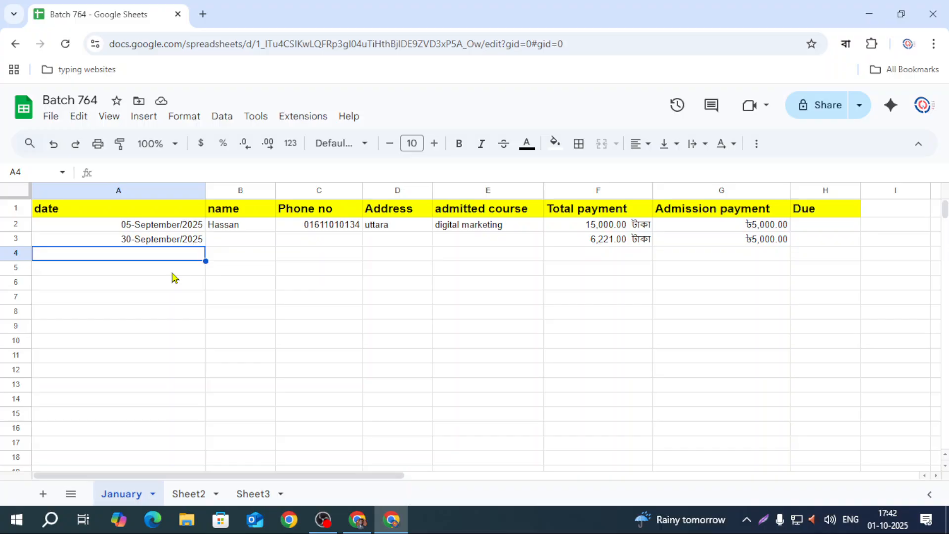
{"action": "left_click", "coordinate": [785, 257]}
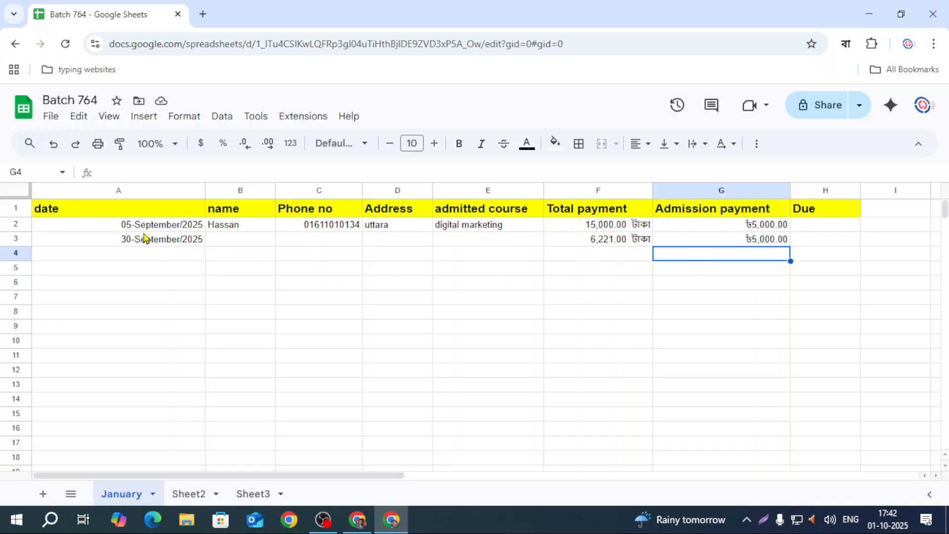
{"action": "left_click", "coordinate": [147, 260]}
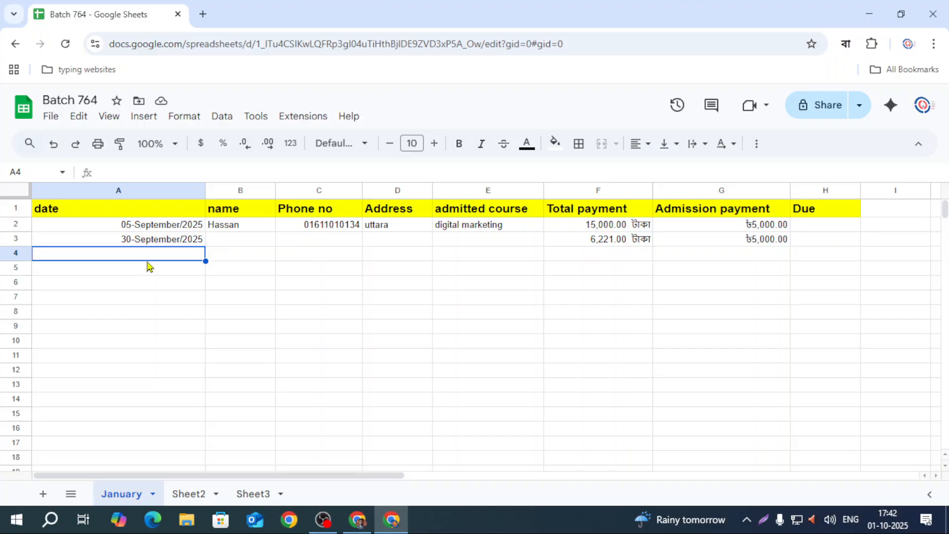
{"action": "type", "text": "@"}
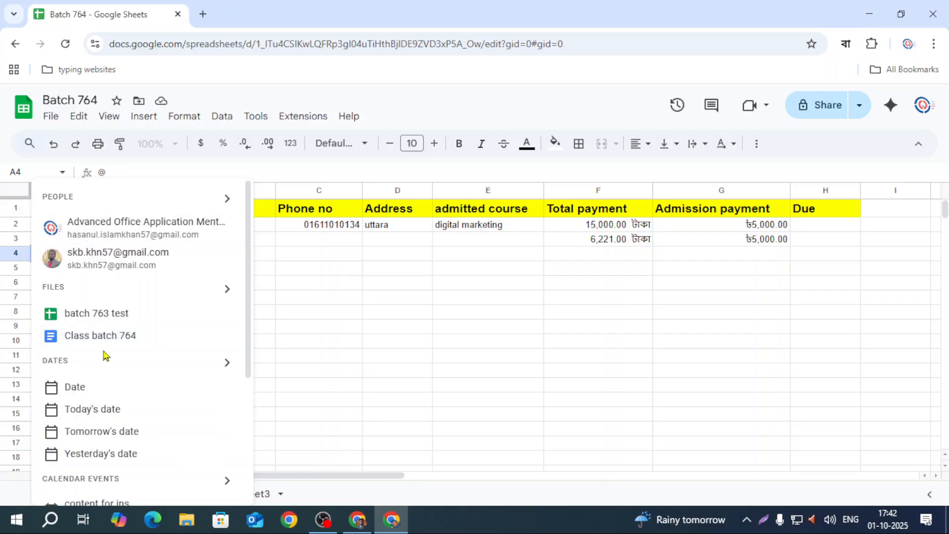
{"action": "left_click", "coordinate": [99, 392]}
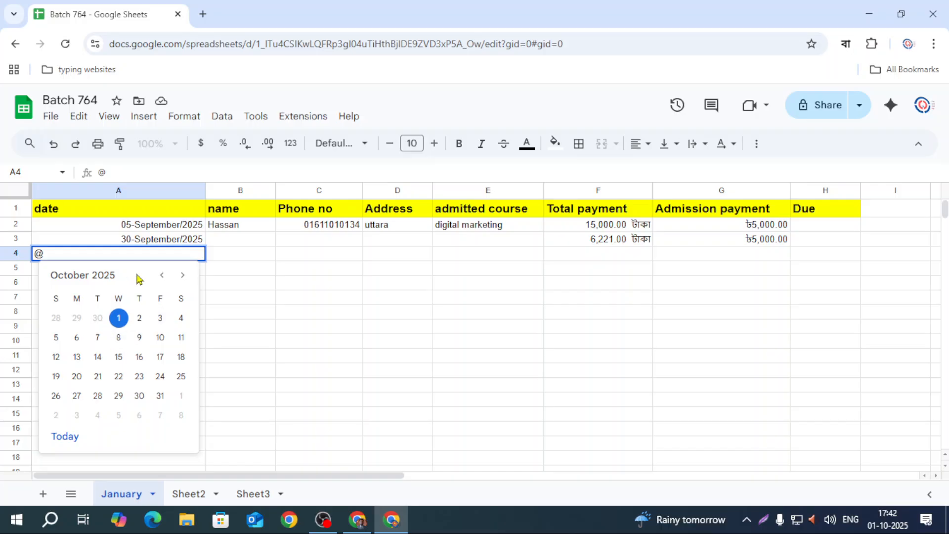
{"action": "left_click", "coordinate": [162, 275]}
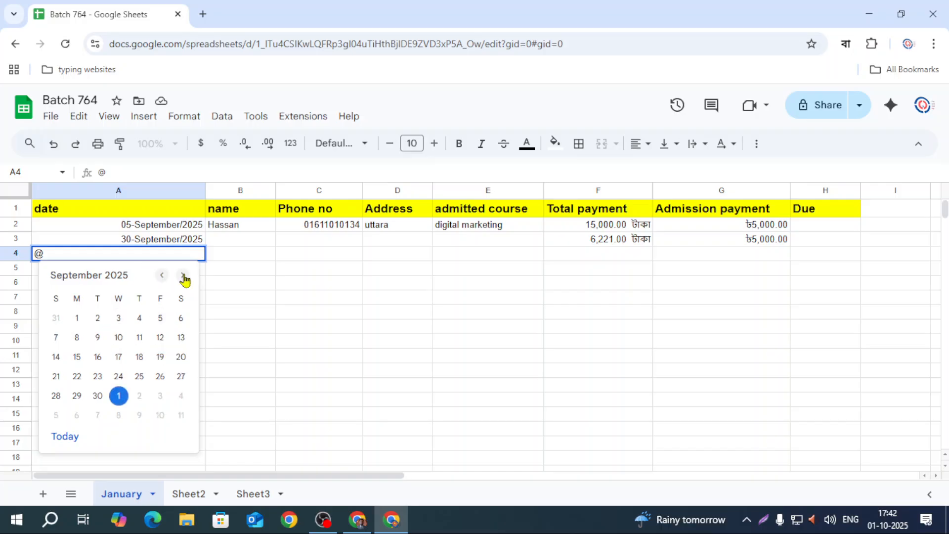
{"action": "left_click", "coordinate": [183, 276]}
{"action": "left_click", "coordinate": [162, 275]}
{"action": "left_click", "coordinate": [161, 275]}
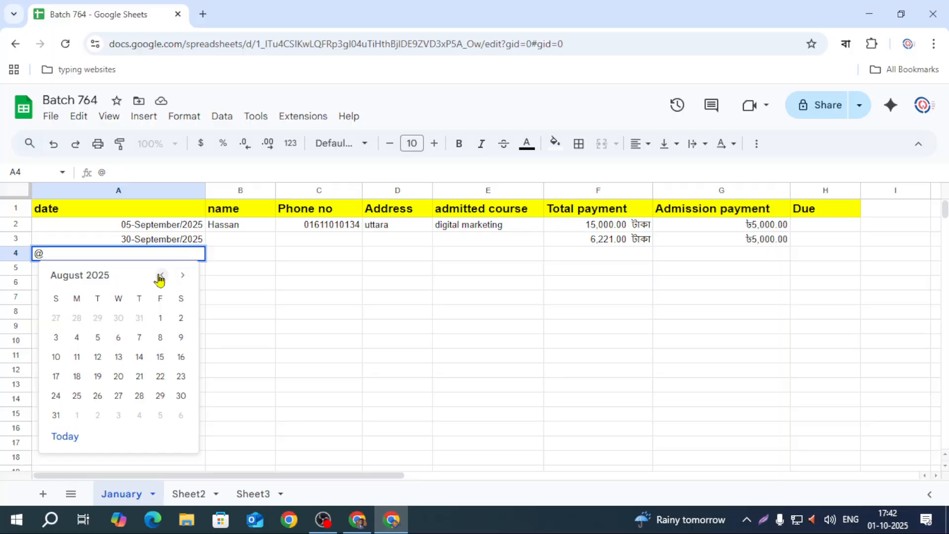
{"action": "left_click", "coordinate": [183, 275]}
{"action": "left_click", "coordinate": [183, 275]}
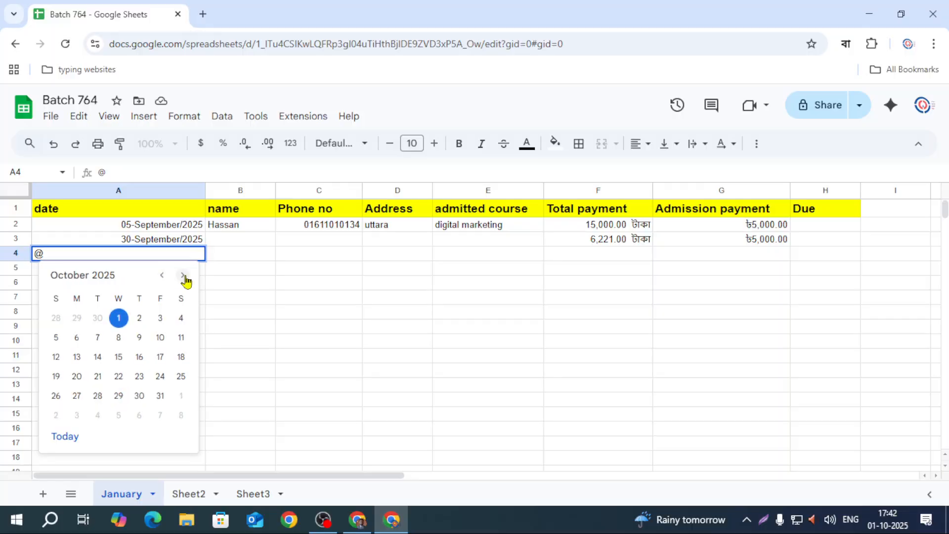
{"action": "left_click", "coordinate": [117, 319]}
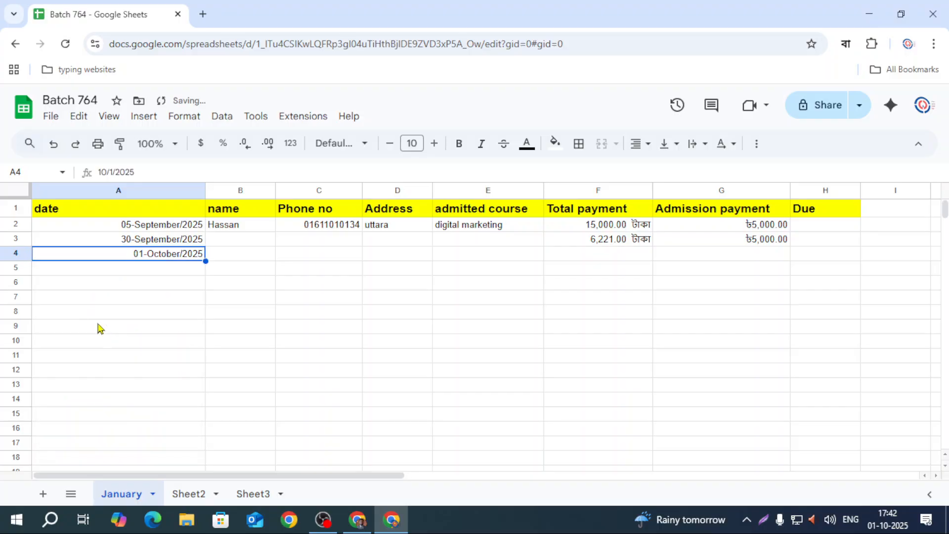
{"action": "left_click", "coordinate": [256, 259]}
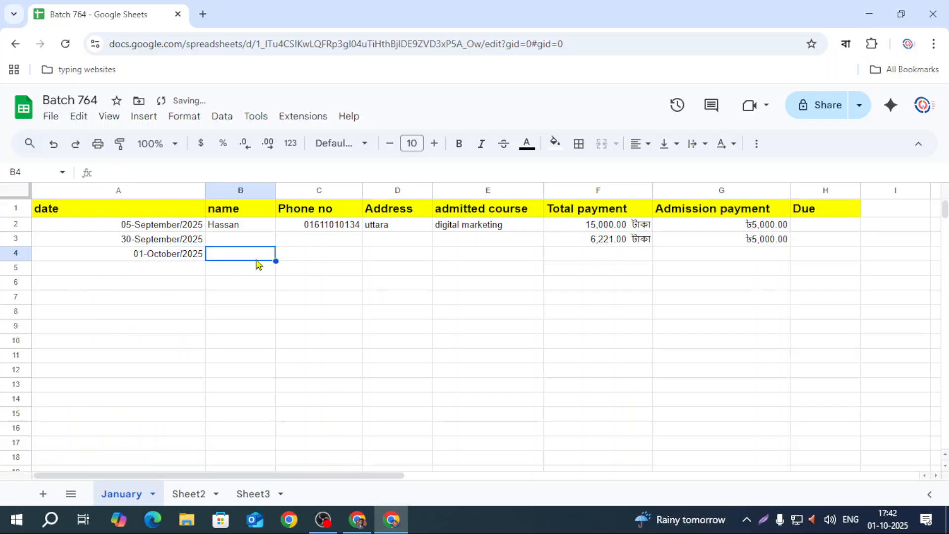
{"action": "left_click", "coordinate": [750, 256]}
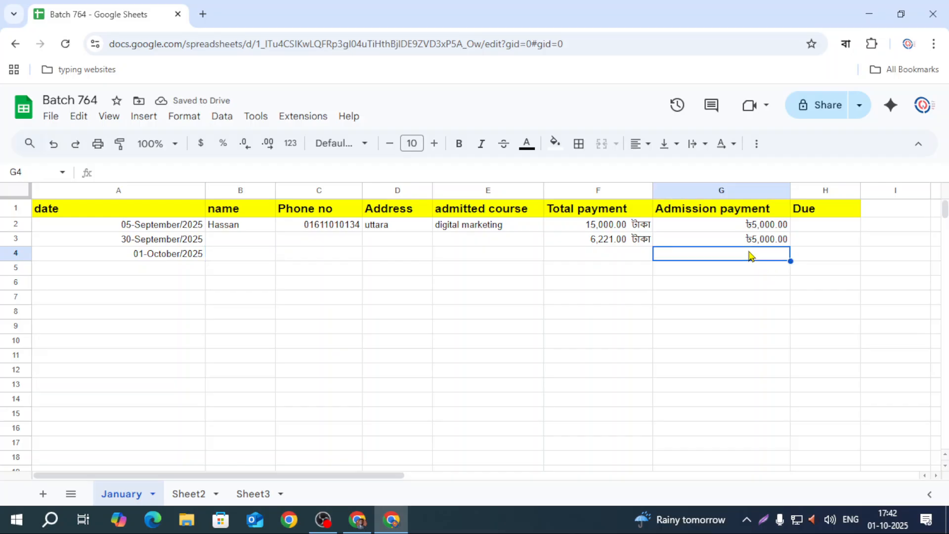
Widen the Due column on the January sheet slightly and enlarge the browser page by one zoom level.
{"action": "left_click", "coordinate": [815, 229]}
{"action": "left_click_drag", "start_coordinate": [408, 476], "coordinate": [567, 473]}
{"action": "left_click", "coordinate": [506, 230]}
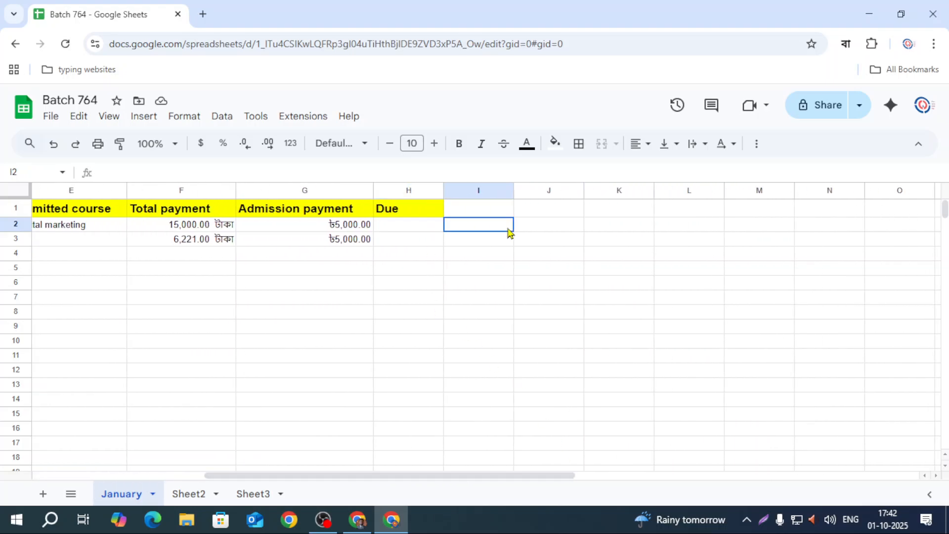
{"action": "left_click", "coordinate": [588, 315]}
{"action": "left_click", "coordinate": [434, 227]}
{"action": "left_click_drag", "start_coordinate": [443, 191], "coordinate": [451, 191]}
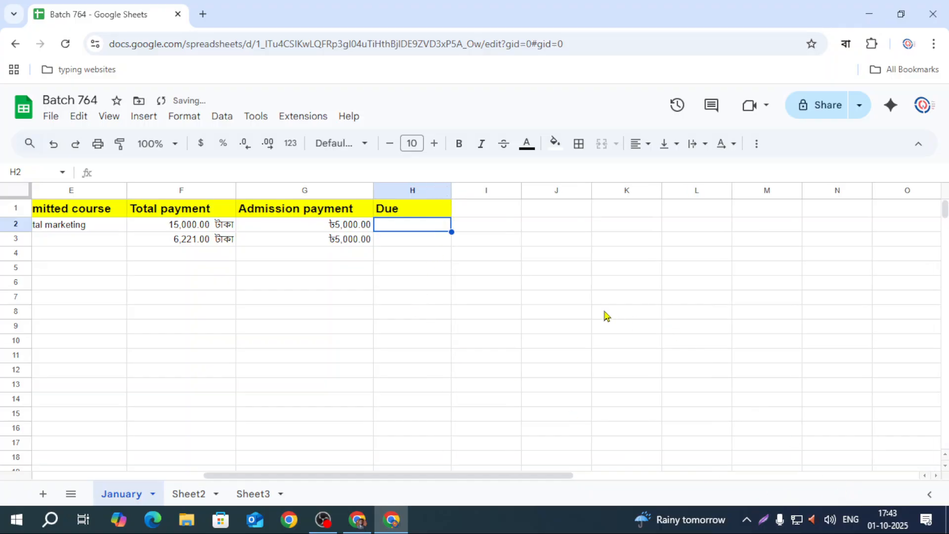
{"action": "key", "text": "ctrl+plus"}
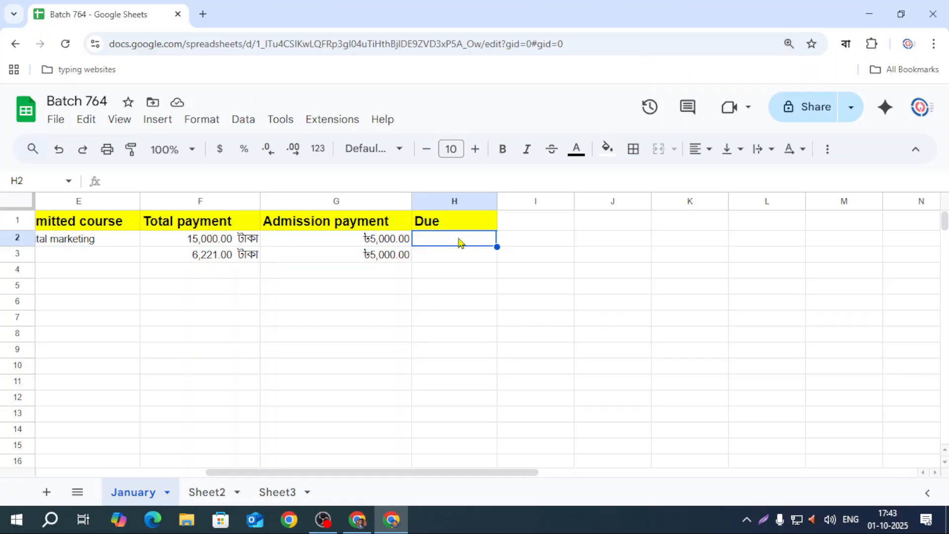
{"action": "key", "text": "Down"}
{"action": "key", "text": "Up"}
{"action": "key", "text": "Left"}
{"action": "key", "text": "Left"}
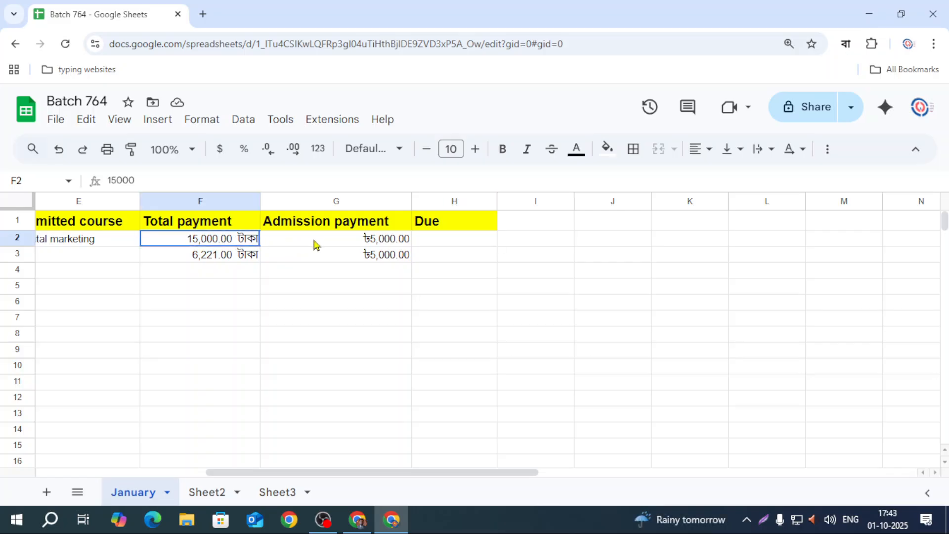
{"action": "left_click", "coordinate": [371, 244], "text": "shift"}
{"action": "left_click", "coordinate": [428, 262]}
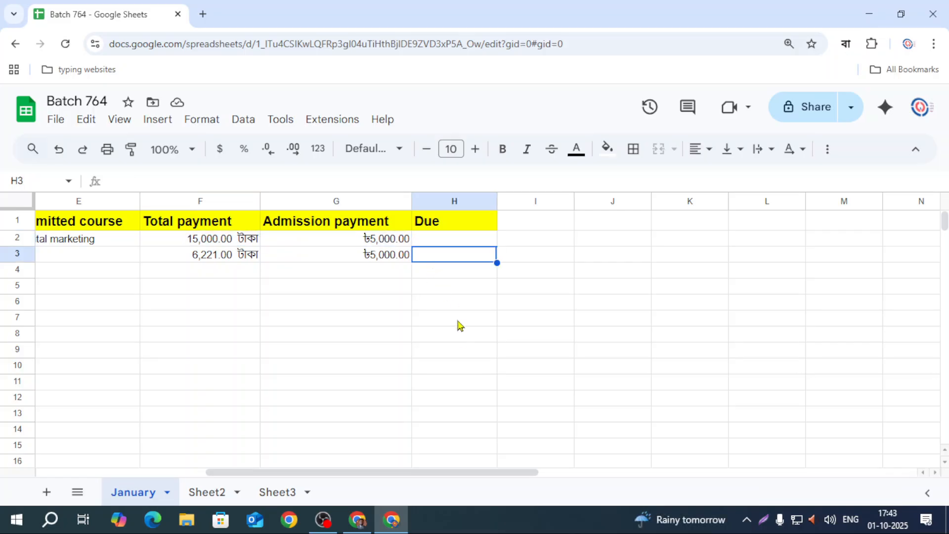
{"action": "left_click", "coordinate": [457, 337]}
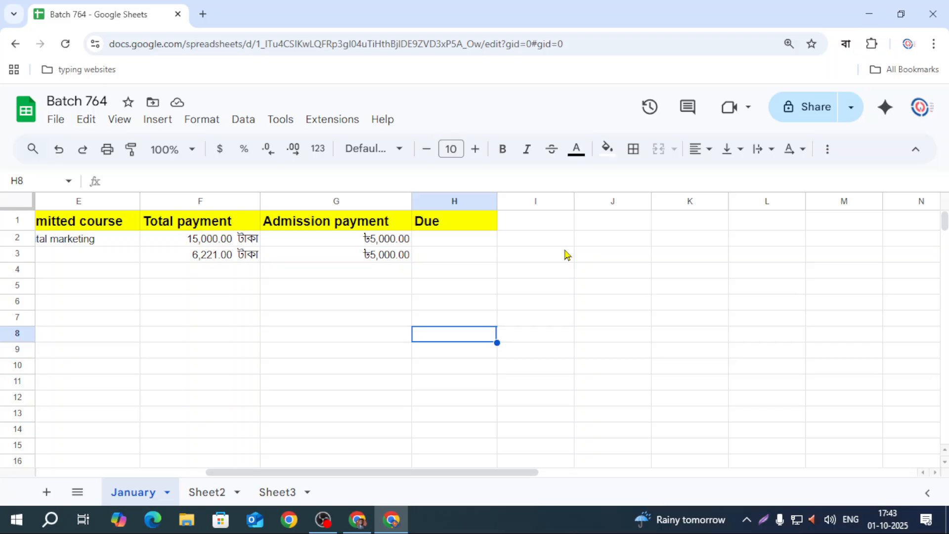
{"action": "left_click", "coordinate": [611, 241]}
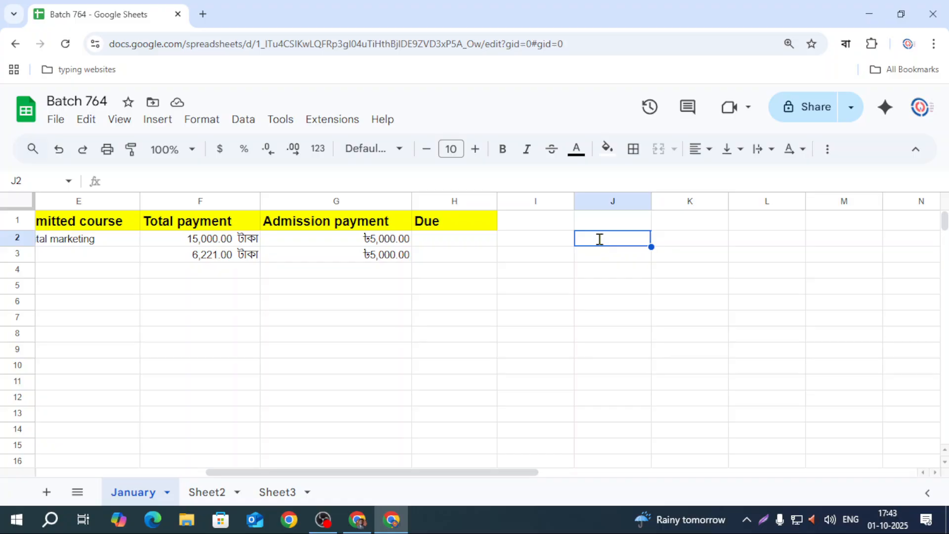
{"action": "type", "text": "="}
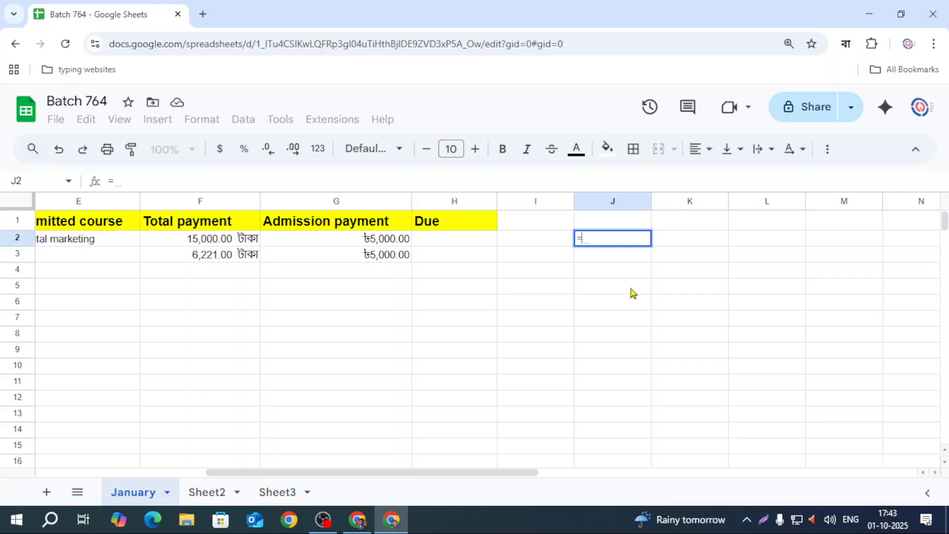
{"action": "key", "text": "Escape"}
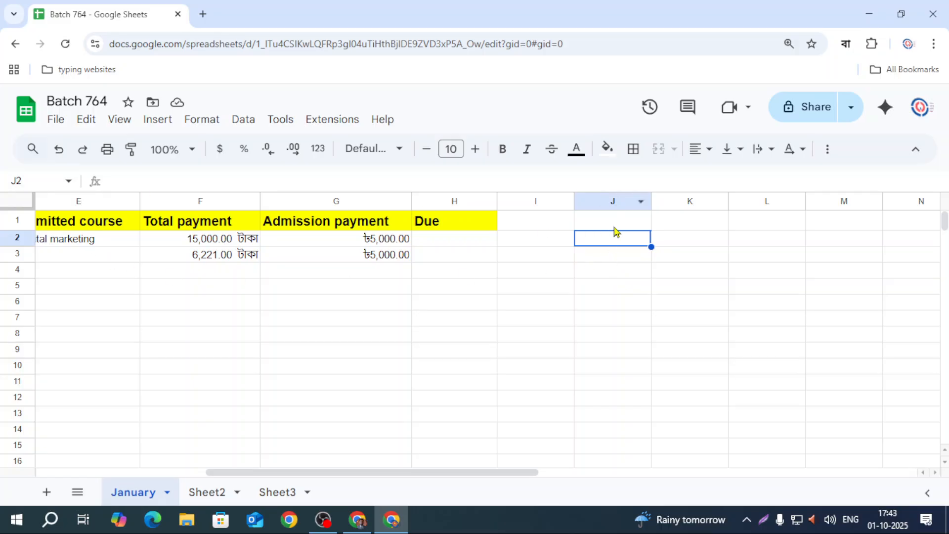
{"action": "left_click", "coordinate": [14, 181]}
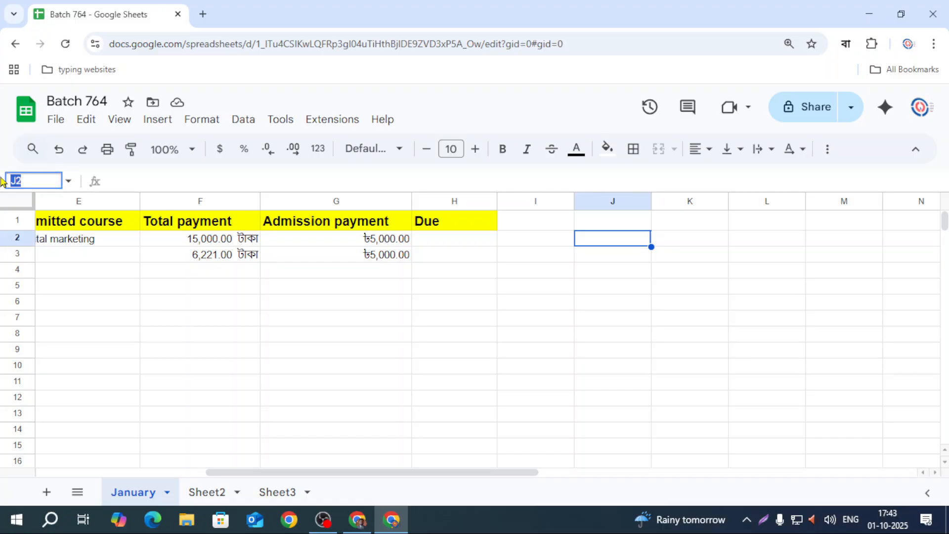
{"action": "left_click", "coordinate": [220, 350]}
{"action": "left_click", "coordinate": [618, 289]}
{"action": "left_click", "coordinate": [528, 447]}
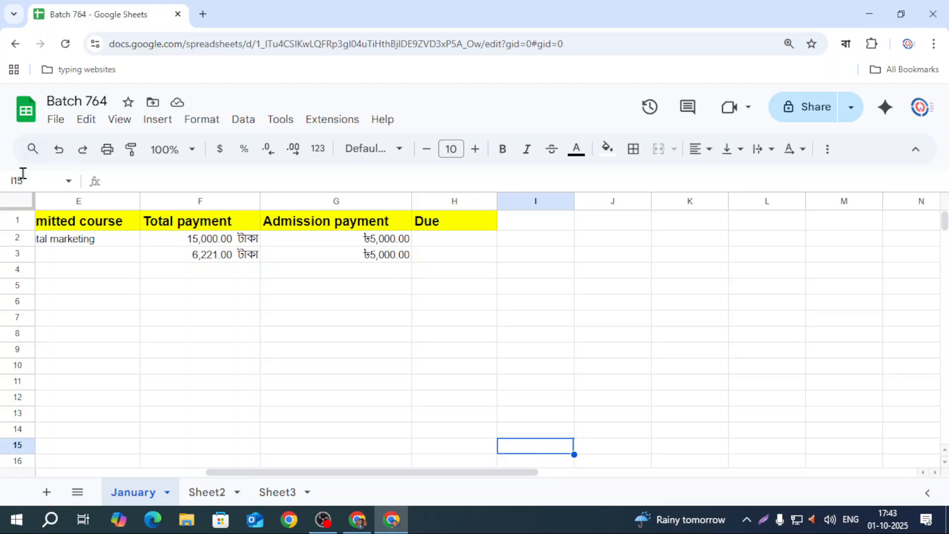
{"action": "left_click", "coordinate": [715, 291]}
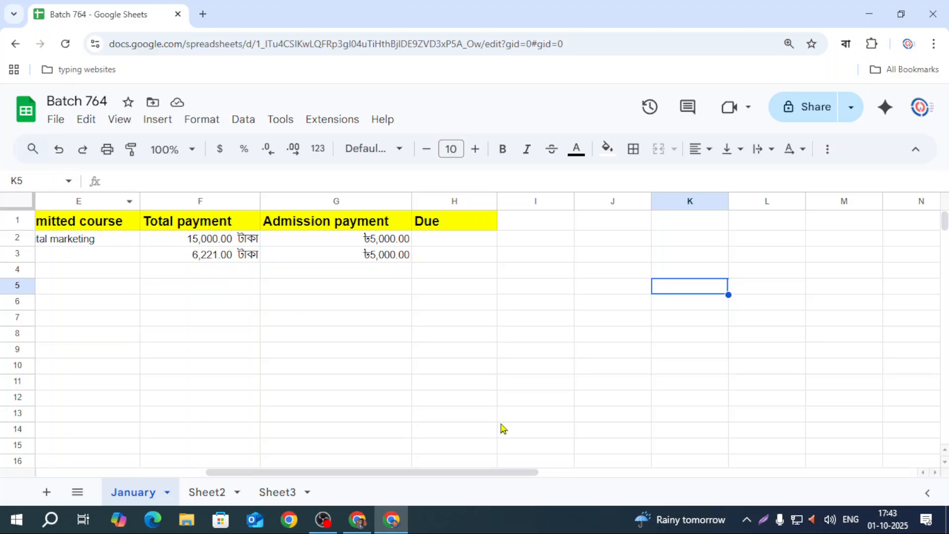
{"action": "left_click", "coordinate": [307, 370]}
Link cell J2 to cell M6 with the formula =M6.
{"action": "left_click", "coordinate": [623, 244]}
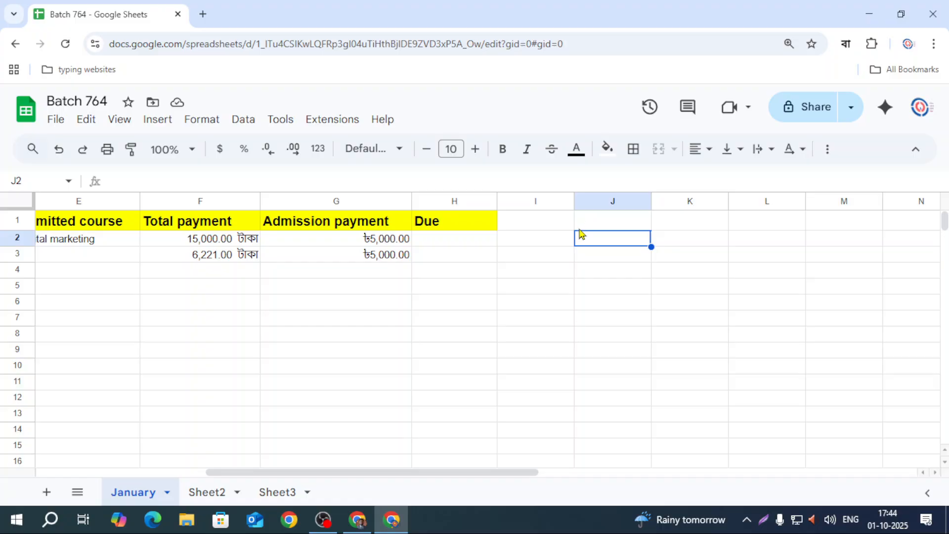
{"action": "type", "text": "="}
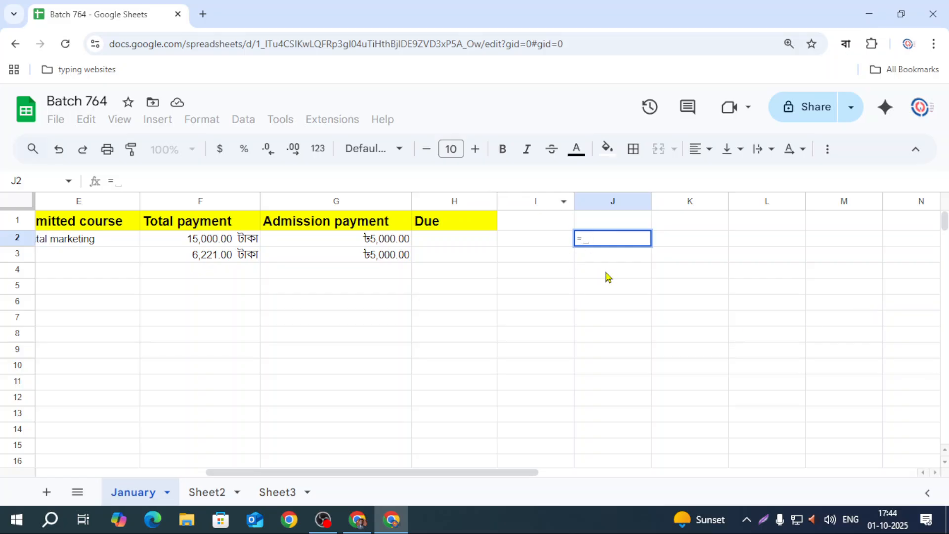
{"action": "left_click", "coordinate": [844, 307]}
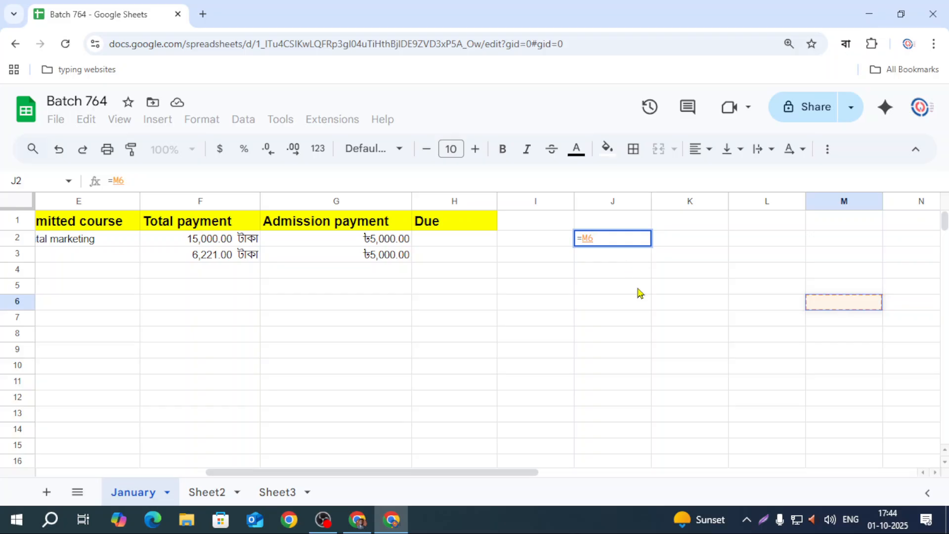
{"action": "key", "text": "Return"}
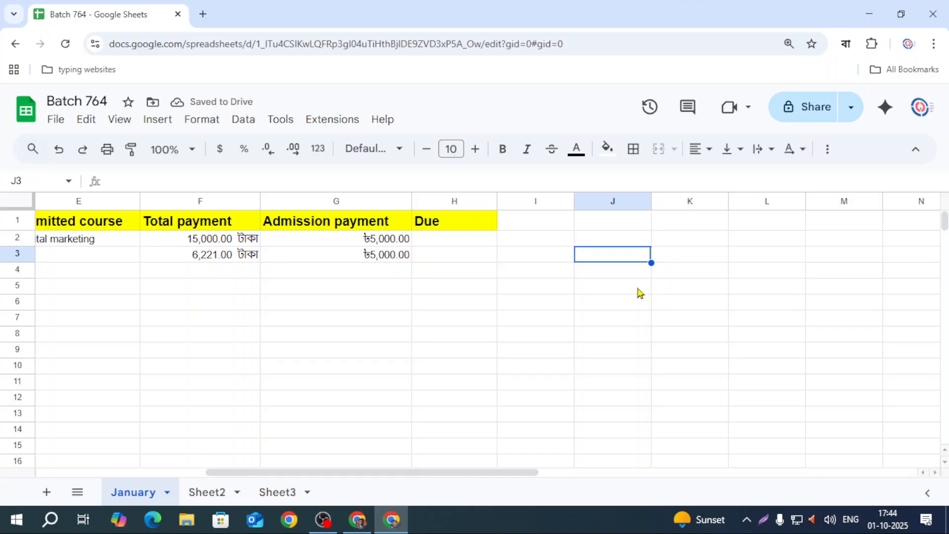
Enter a sample first name in cell M6, the cell that J2 references.
{"action": "left_click", "coordinate": [847, 324]}
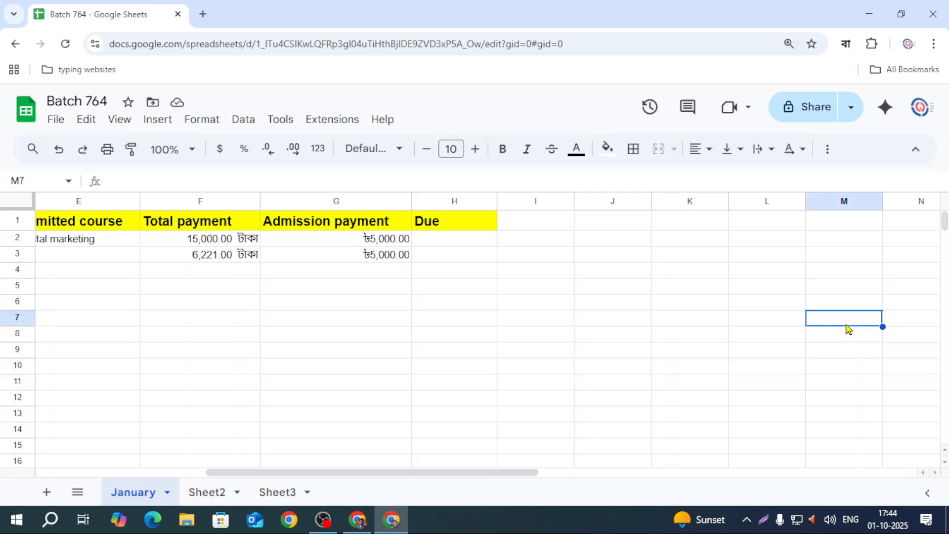
{"action": "left_click", "coordinate": [854, 305]}
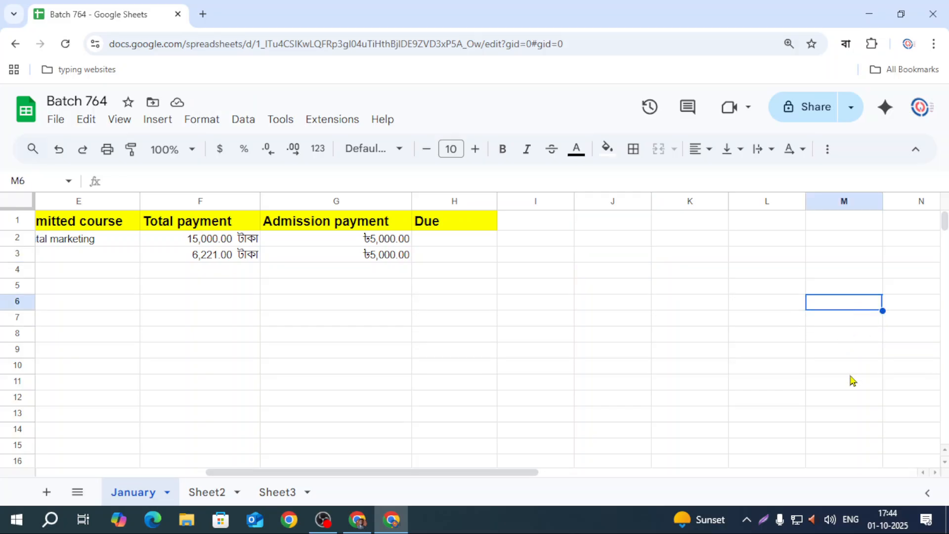
{"action": "type", "text": "sakib"}
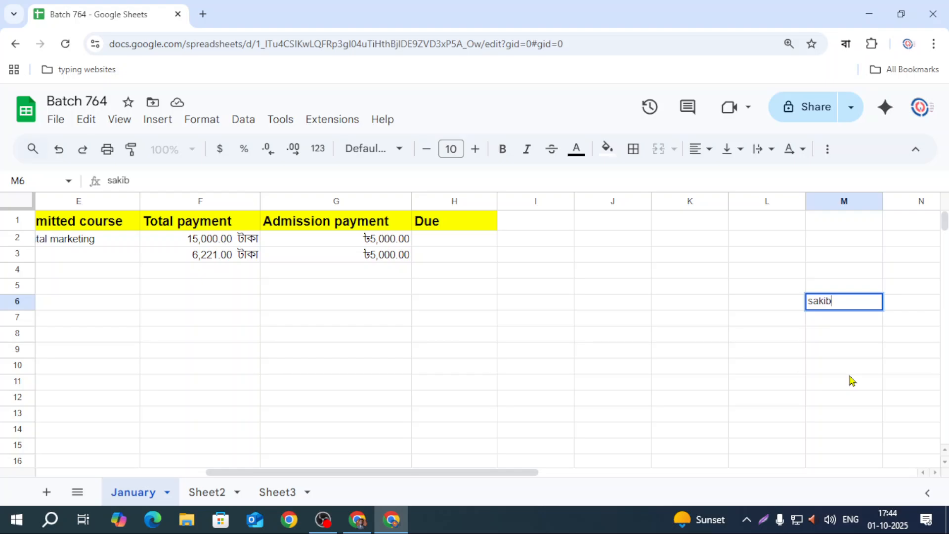
{"action": "key", "text": "Return"}
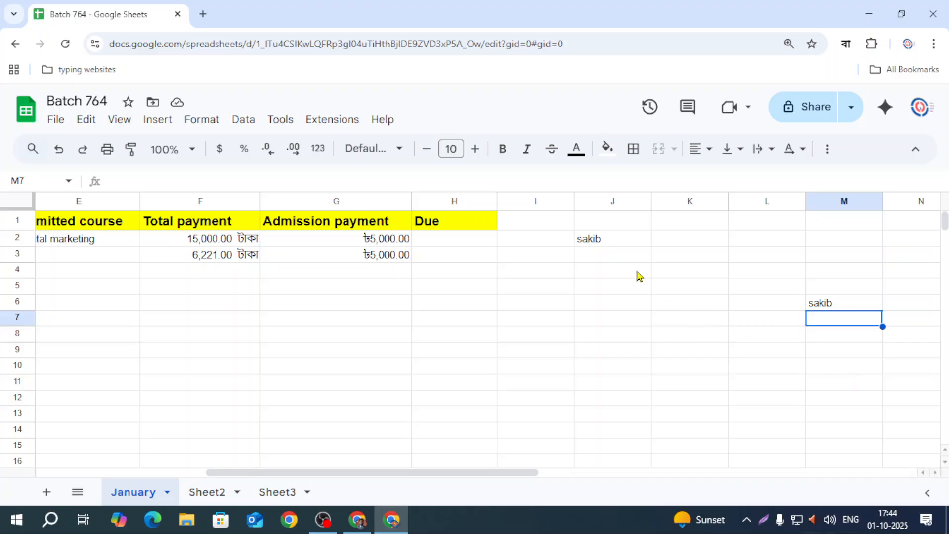
Check the formula in J2, and replace the entry in cell M6 with 123123.
{"action": "left_click", "coordinate": [619, 242]}
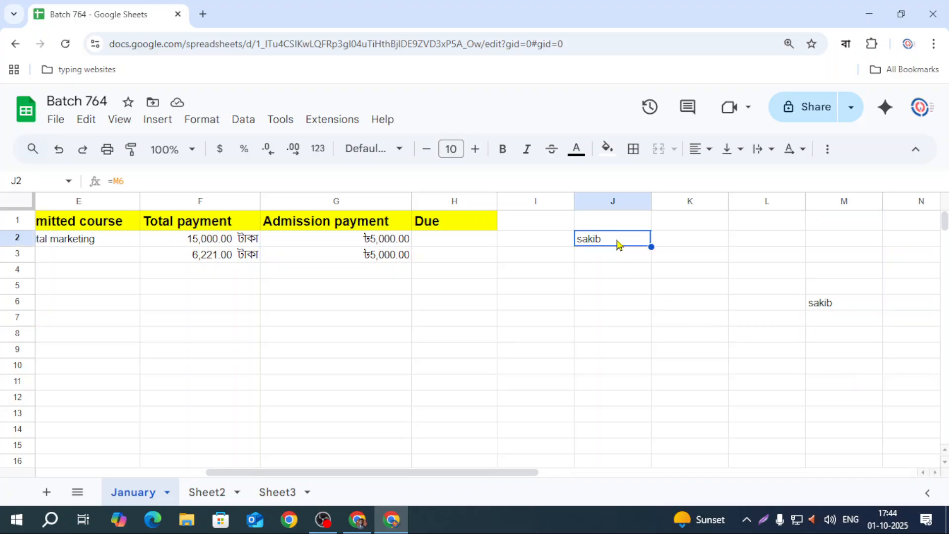
{"action": "left_click", "coordinate": [828, 308]}
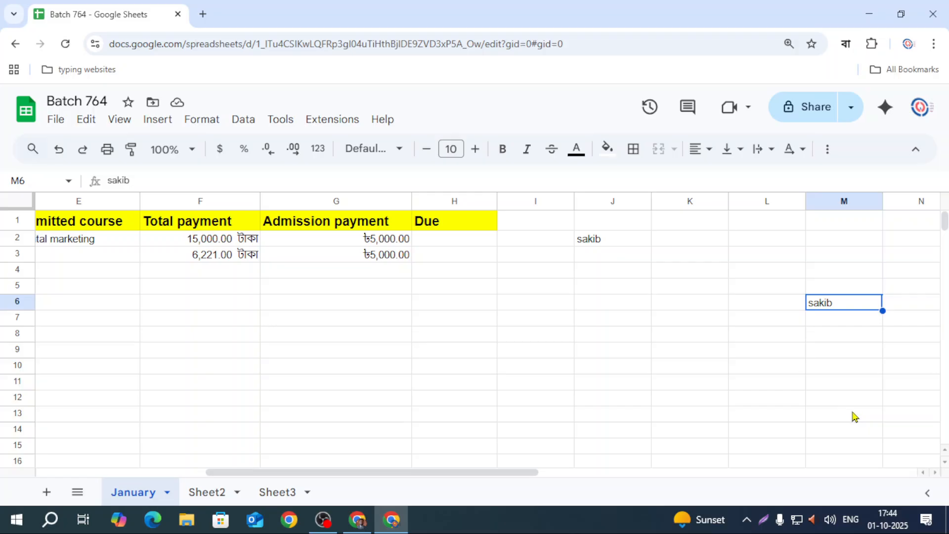
{"action": "type", "text": "123123"}
{"action": "left_click", "coordinate": [802, 372]}
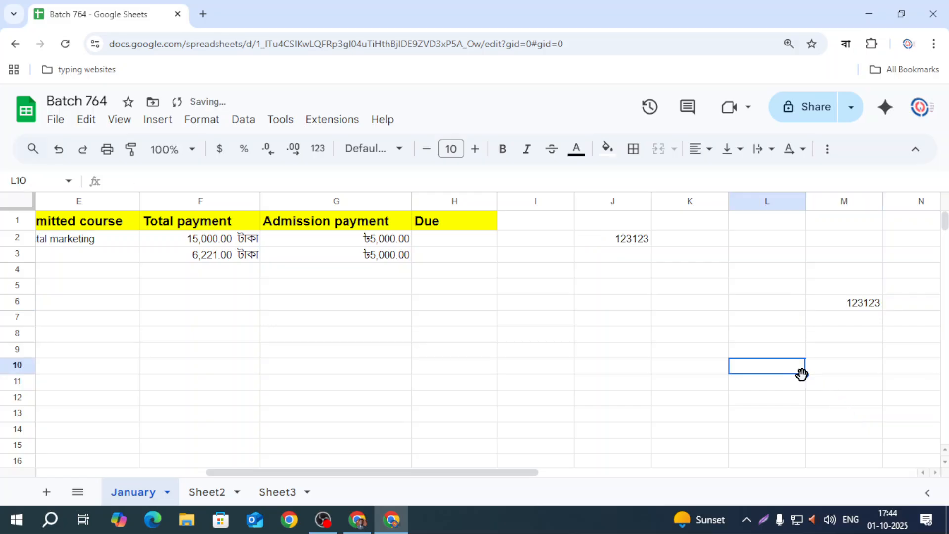
Clear the contents of the range J2:M7 to remove the sample reference and its source value.
{"action": "left_click", "coordinate": [627, 247]}
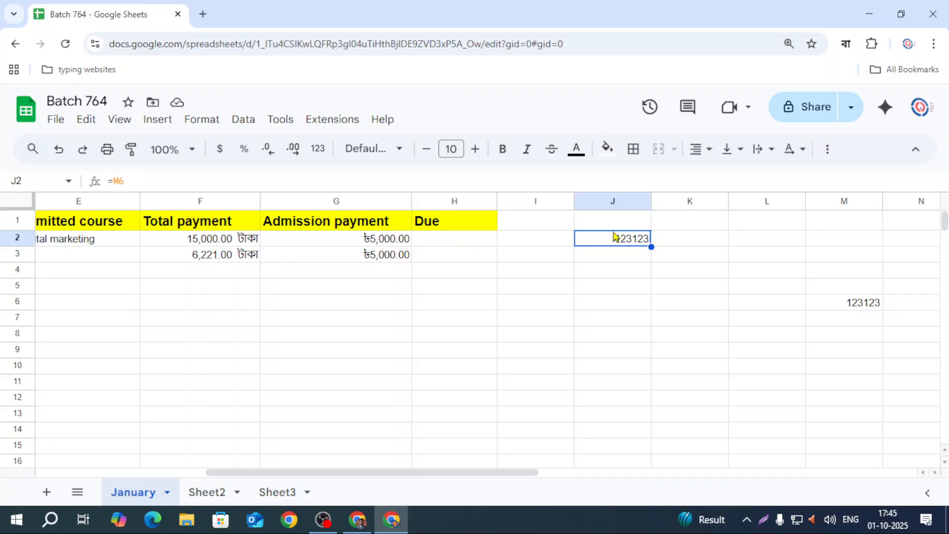
{"action": "left_click", "coordinate": [835, 325], "text": "shift"}
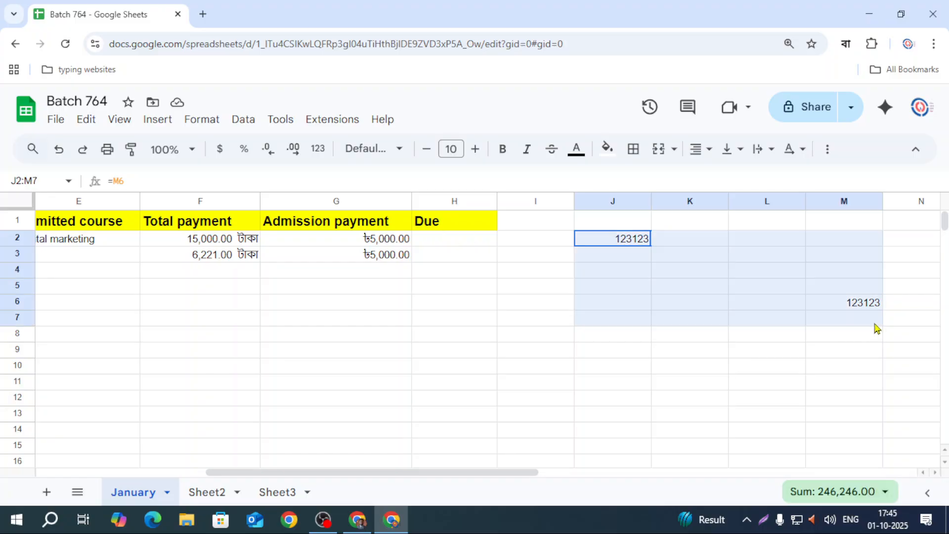
{"action": "key", "text": "Delete"}
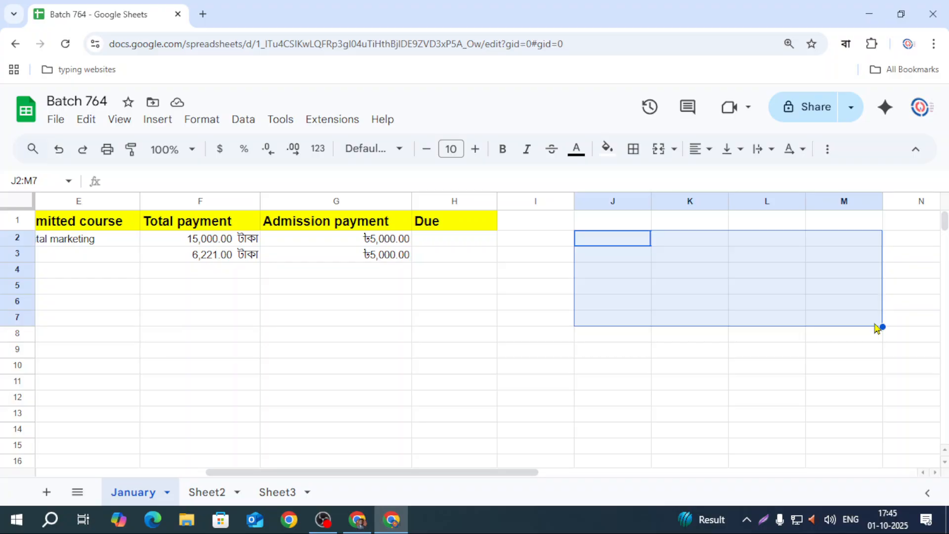
{"action": "left_click", "coordinate": [614, 247]}
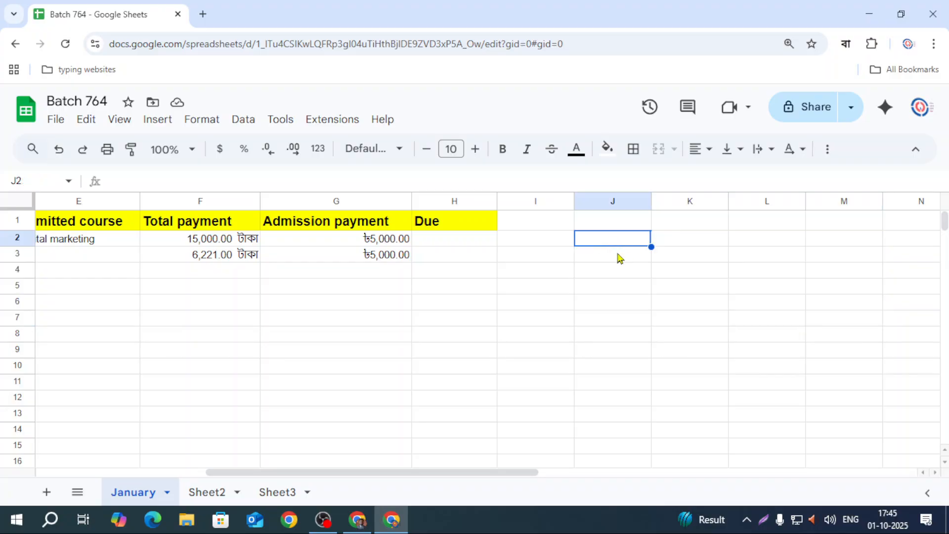
{"action": "left_click", "coordinate": [467, 245]}
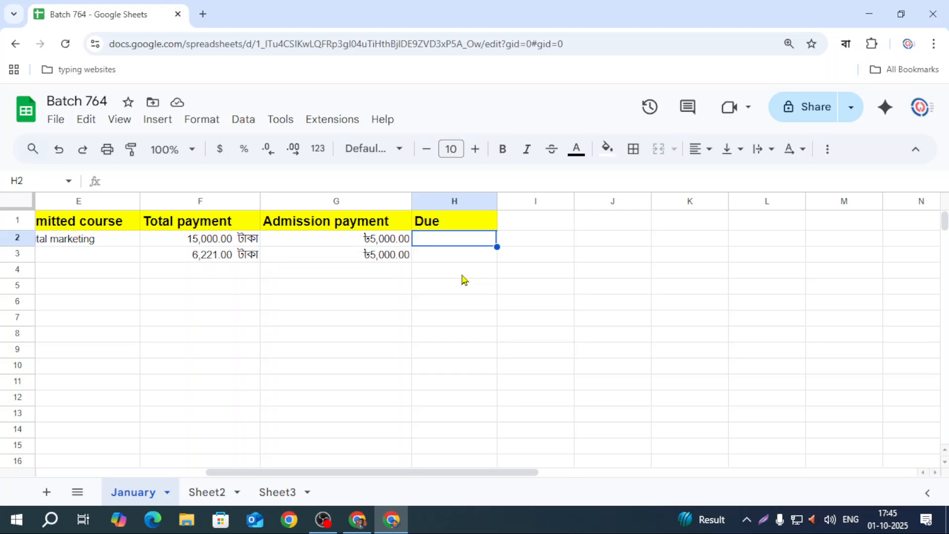
{"action": "left_click", "coordinate": [631, 240]}
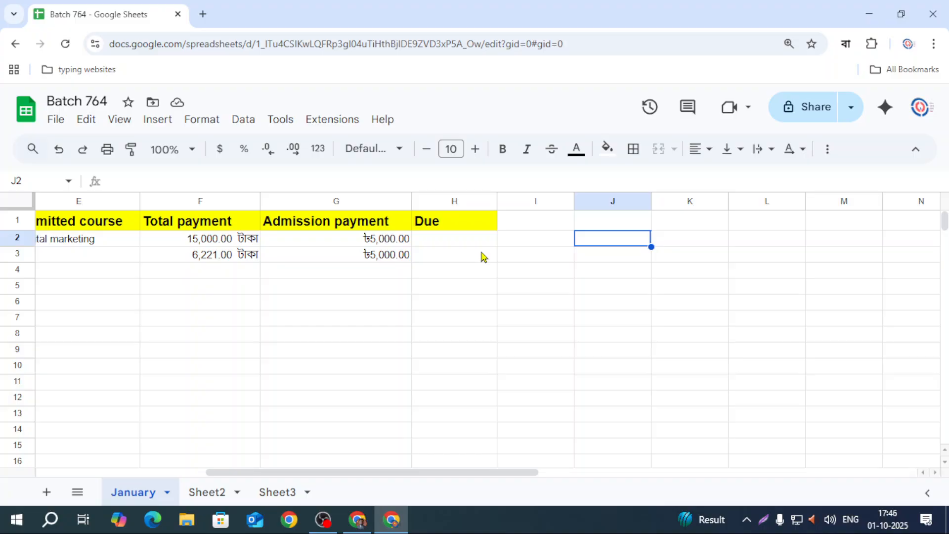
{"action": "left_click", "coordinate": [525, 334]}
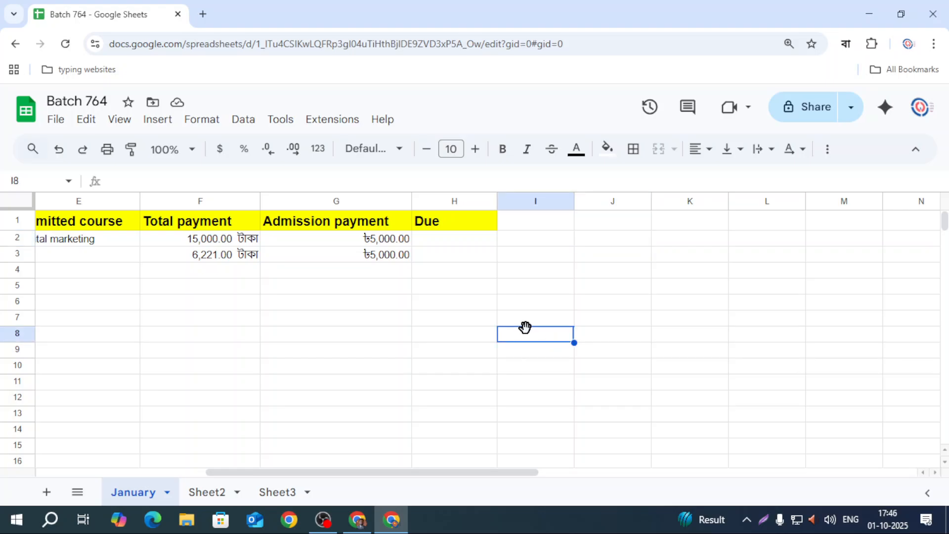
{"action": "left_click", "coordinate": [394, 354]}
{"action": "left_click", "coordinate": [604, 355]}
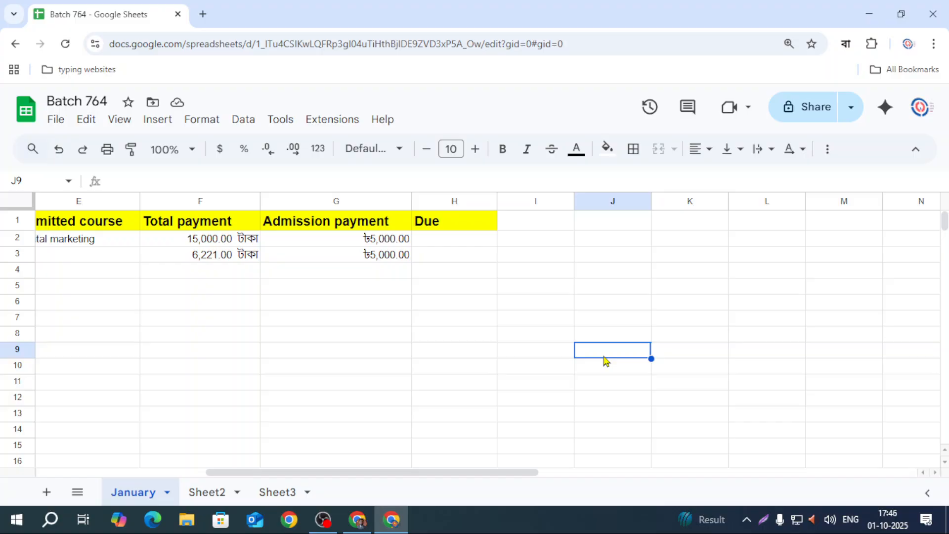
{"action": "left_click", "coordinate": [600, 243]}
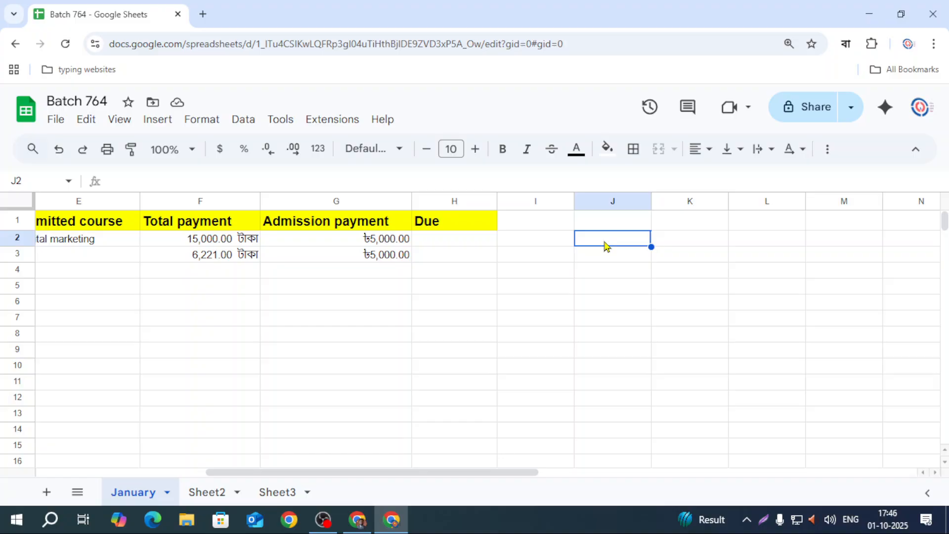
{"action": "left_click", "coordinate": [613, 260]}
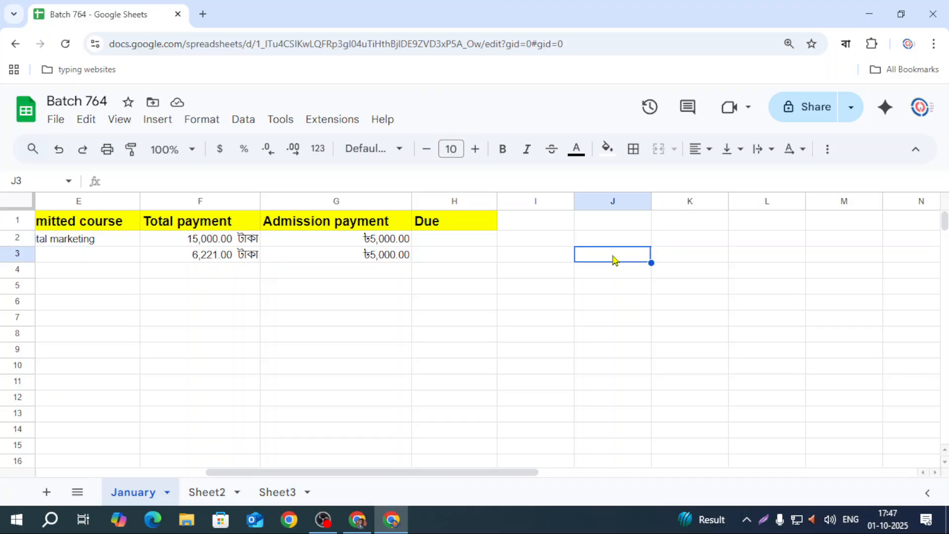
View the Google apps list in a new browser tab, and return to the Batch 764 spreadsheet.
{"action": "left_click_drag", "start_coordinate": [619, 243], "coordinate": [643, 245]}
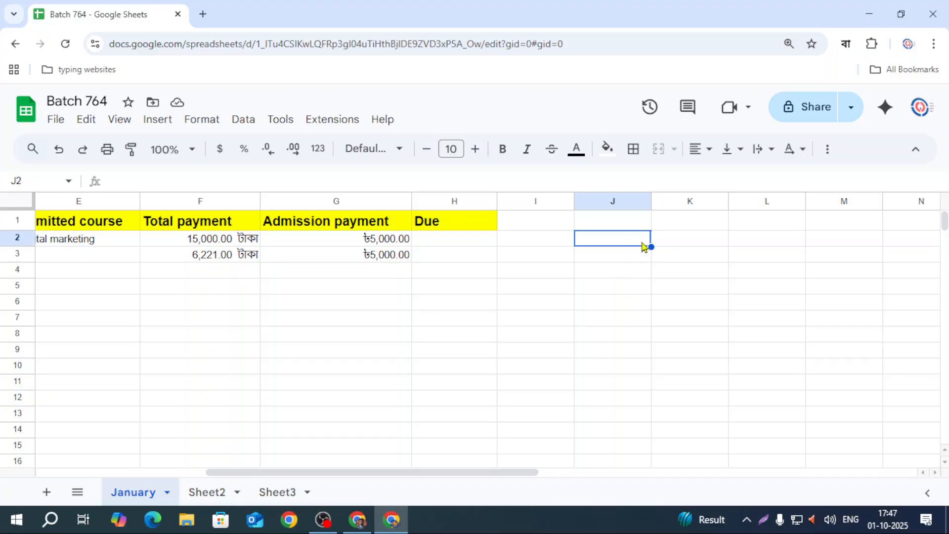
{"action": "left_click", "coordinate": [198, 17]}
{"action": "left_click", "coordinate": [892, 106]}
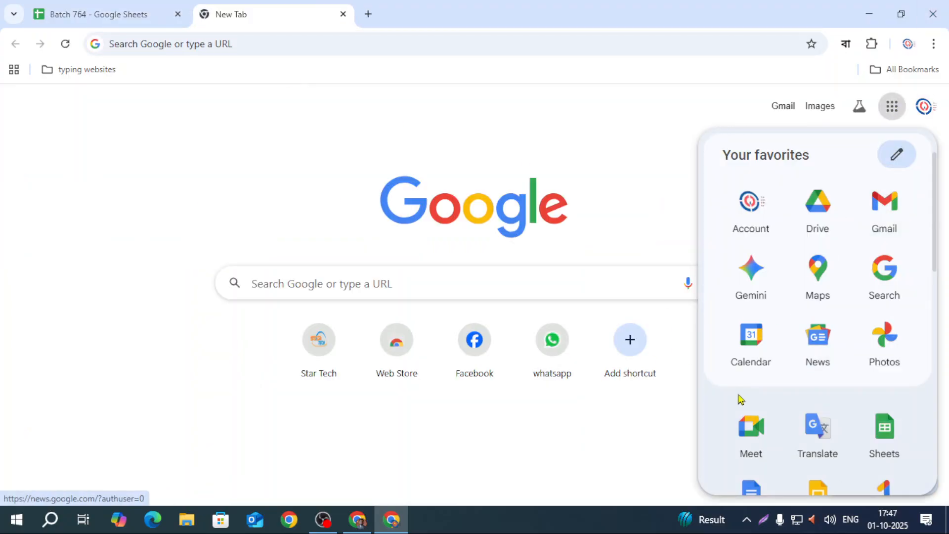
{"action": "left_click", "coordinate": [92, 15]}
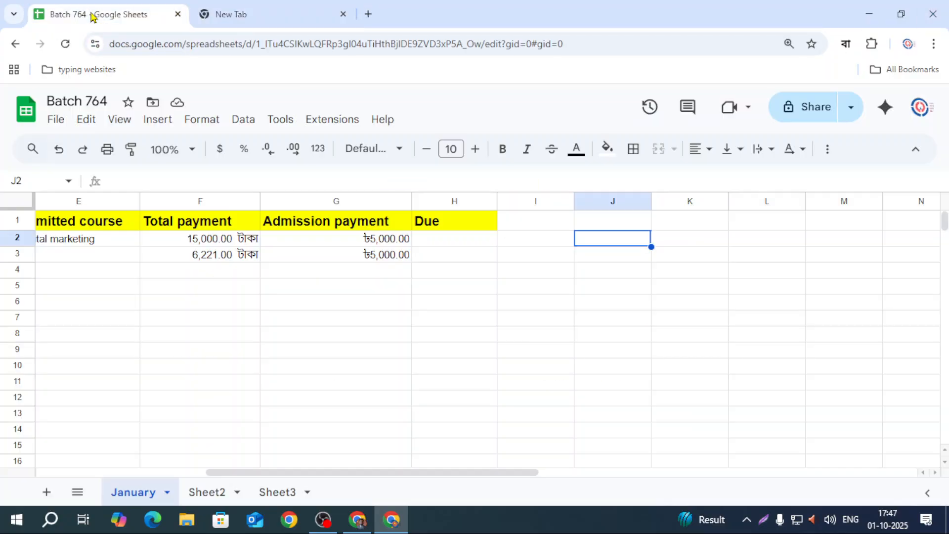
{"action": "left_click", "coordinate": [557, 259]}
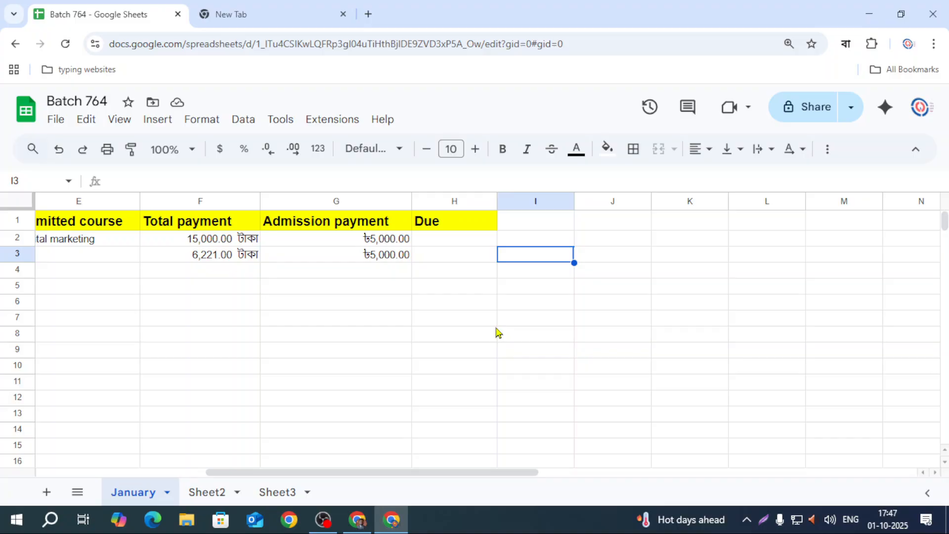
{"action": "left_click", "coordinate": [545, 243]}
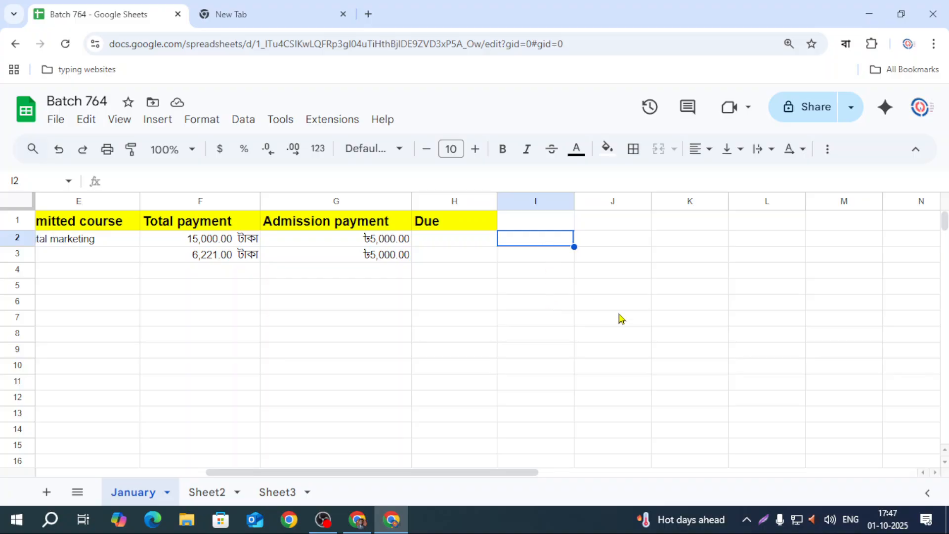
{"action": "type", "text": "="}
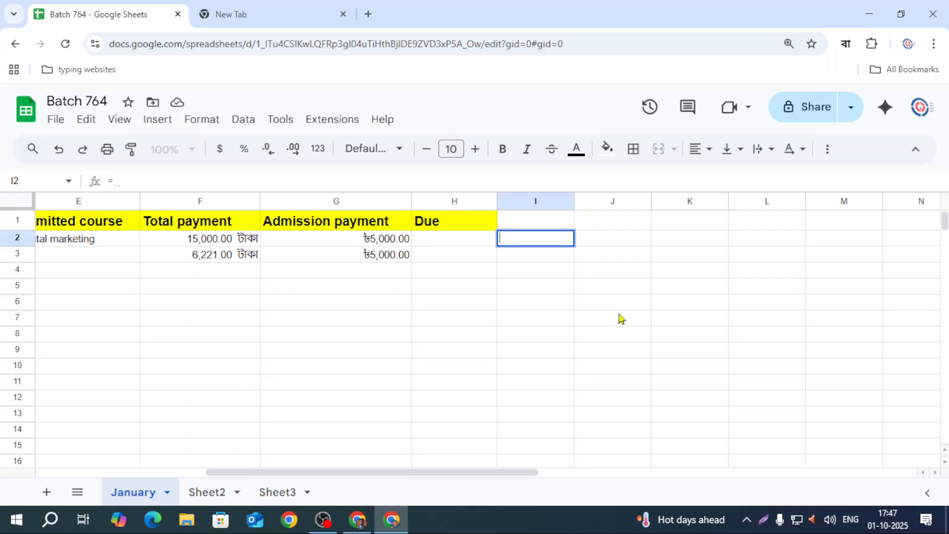
{"action": "key", "text": "Escape"}
{"action": "left_click", "coordinate": [504, 343]}
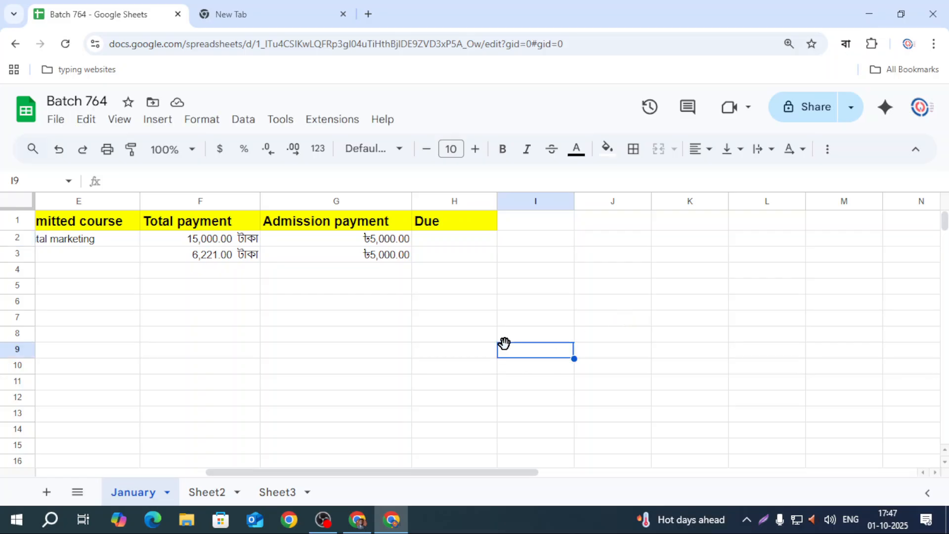
{"action": "left_click", "coordinate": [553, 242]}
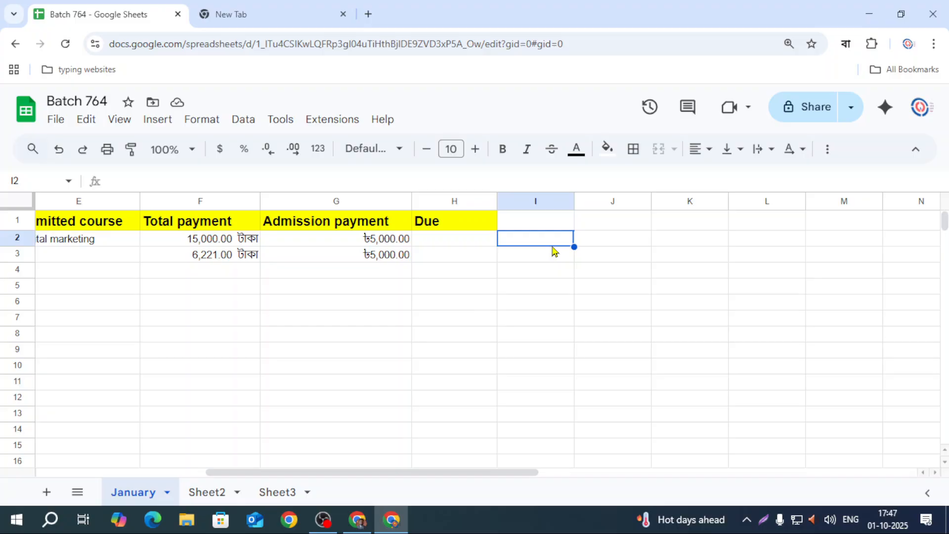
{"action": "left_click", "coordinate": [568, 256]}
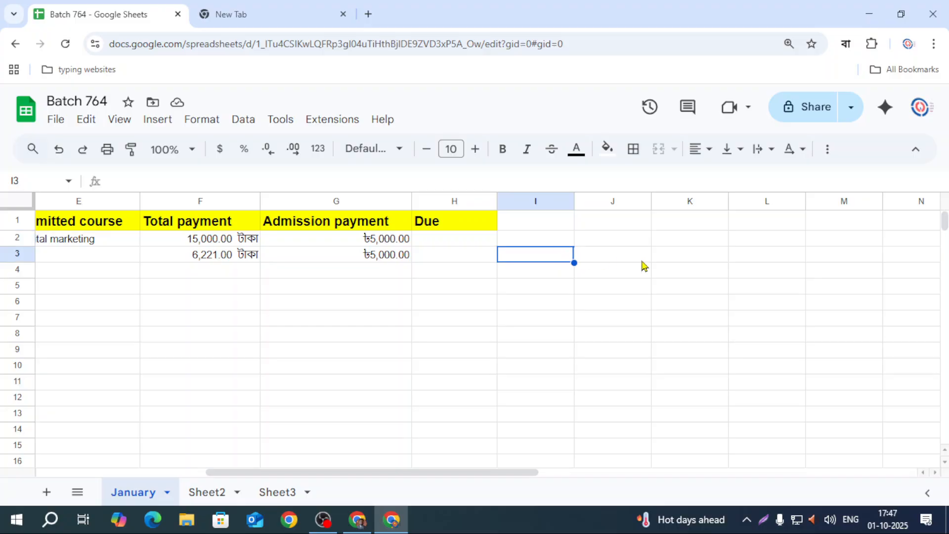
{"action": "type", "text": "="}
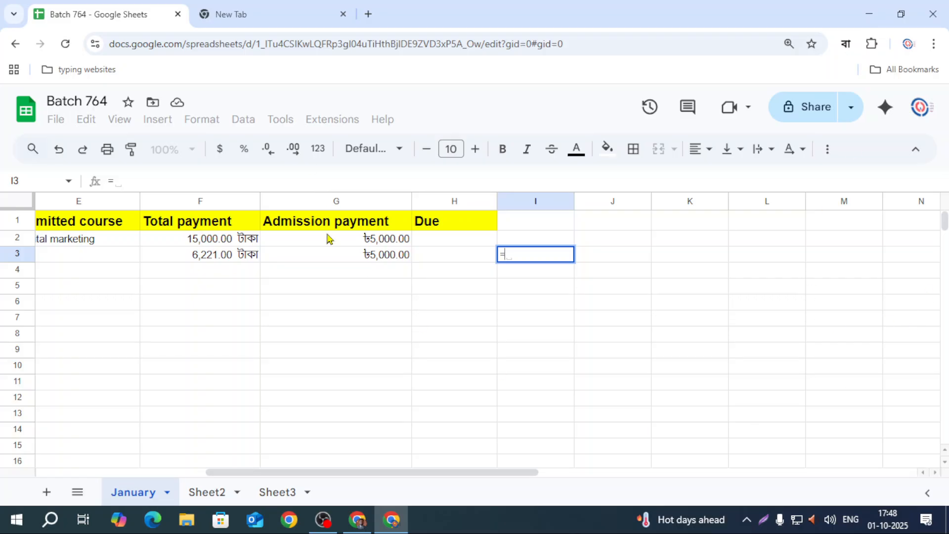
{"action": "left_click", "coordinate": [505, 292]}
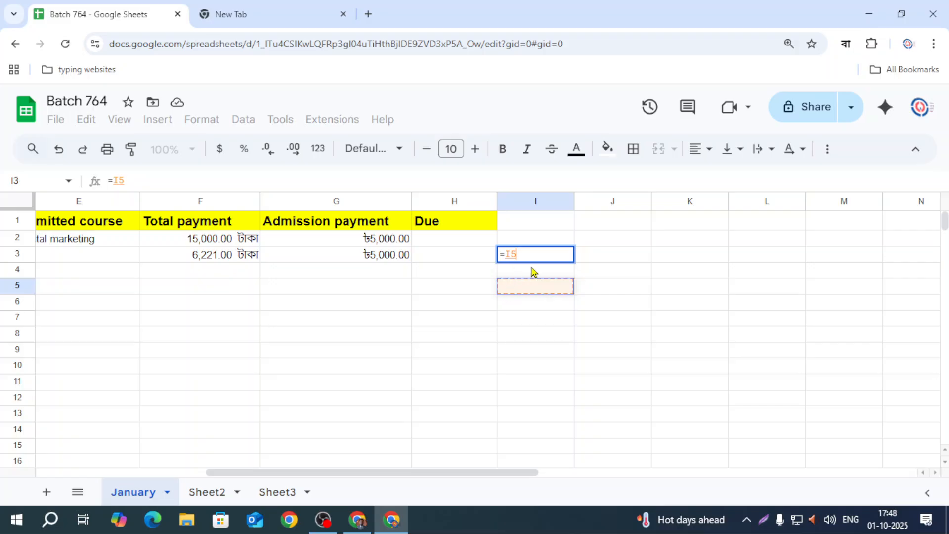
{"action": "key", "text": "Escape"}
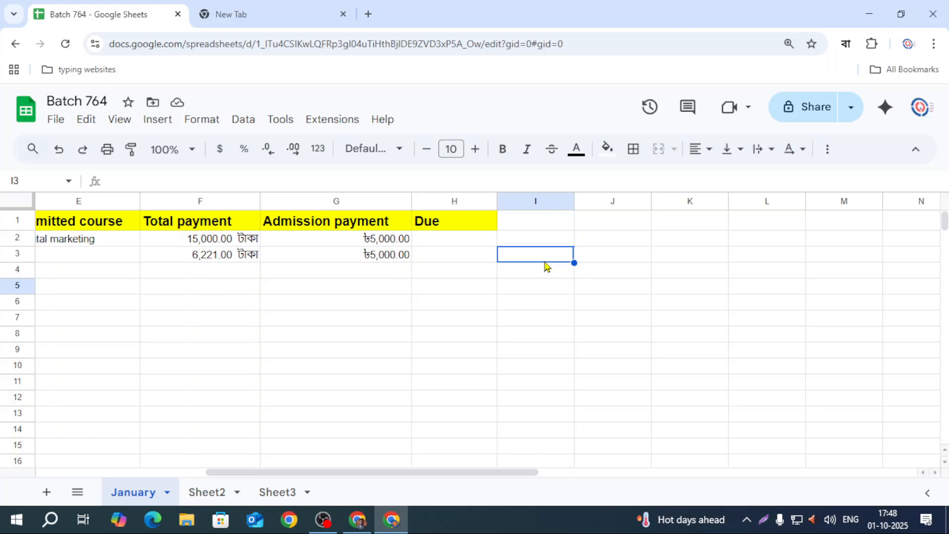
{"action": "left_click", "coordinate": [549, 242]}
{"action": "left_click", "coordinate": [551, 257]}
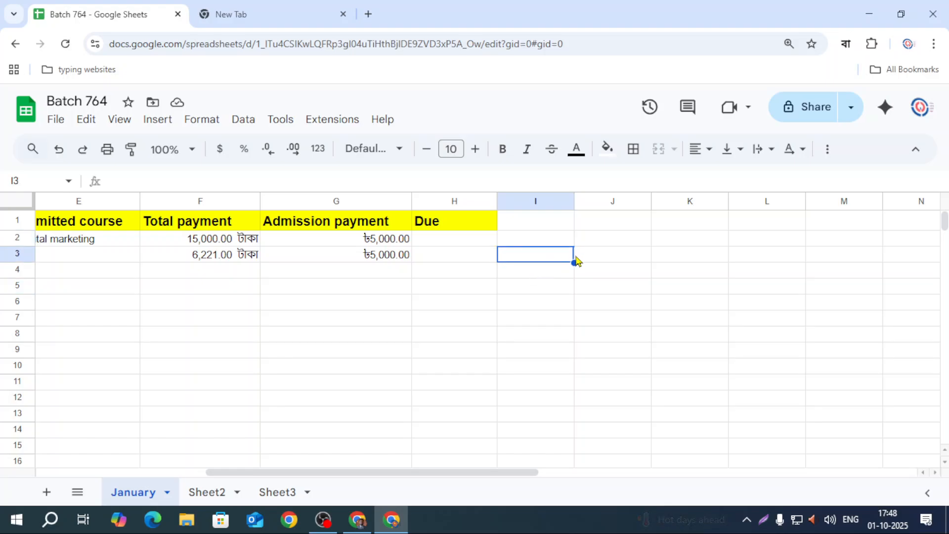
{"action": "left_click", "coordinate": [550, 243]}
{"action": "left_click", "coordinate": [556, 259]}
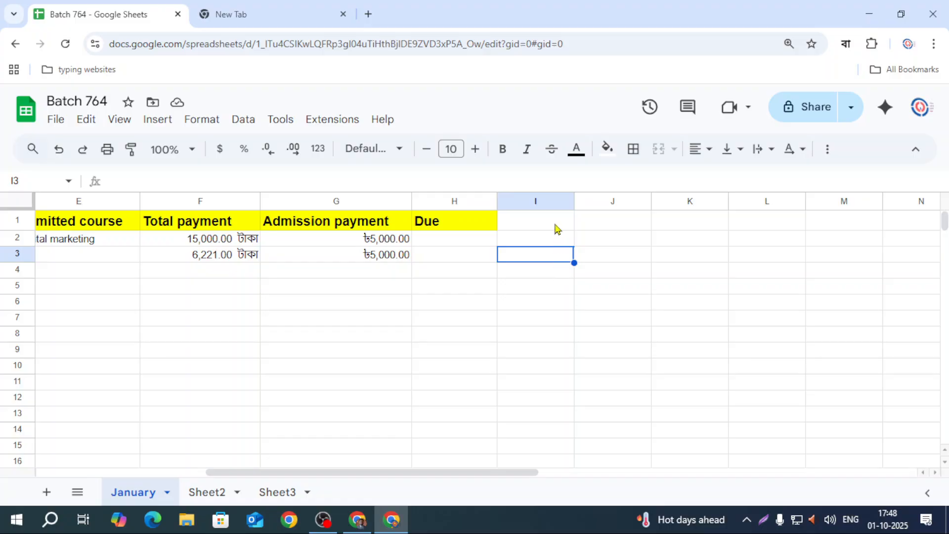
{"action": "left_click", "coordinate": [560, 241]}
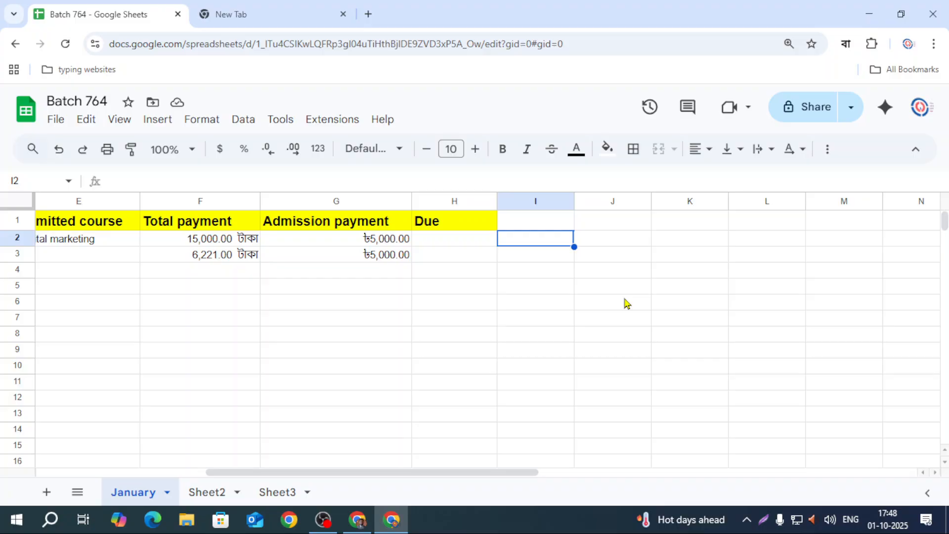
{"action": "left_click", "coordinate": [544, 256]}
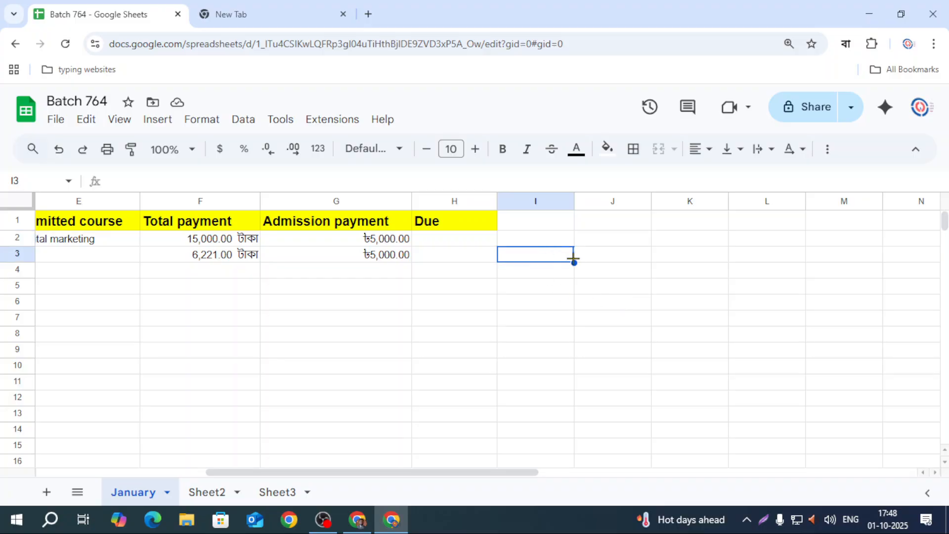
Link cell I2 to cell K5 with the formula =K5, and check the formula stored in I2.
{"action": "left_click", "coordinate": [567, 244]}
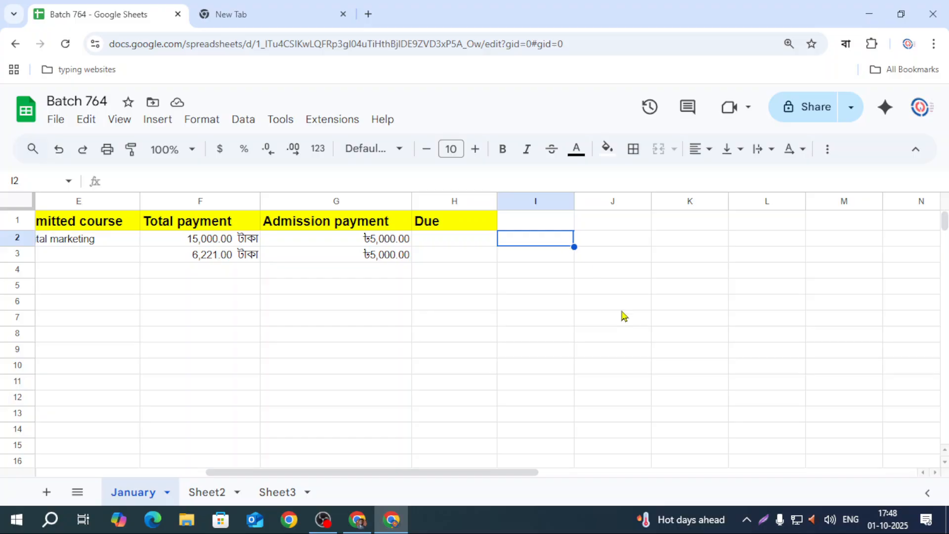
{"action": "type", "text": "="}
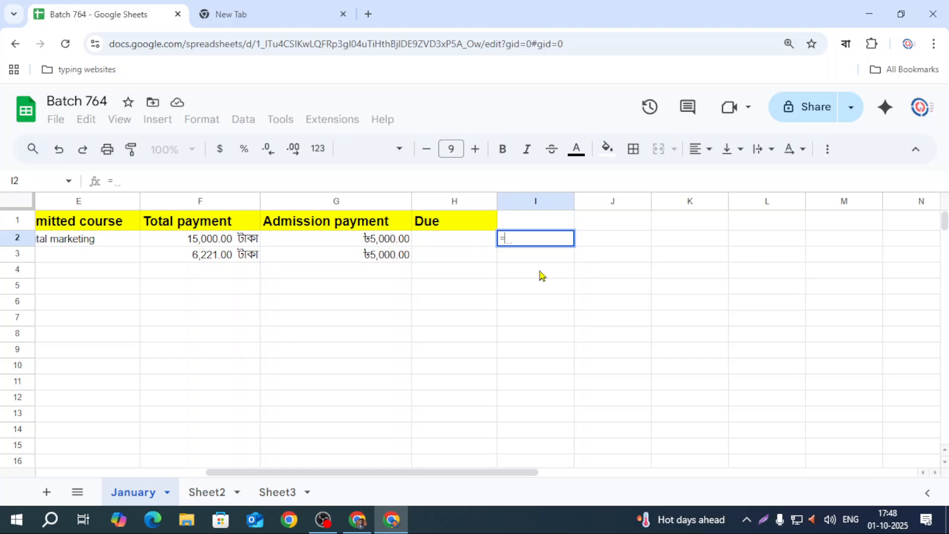
{"action": "type", "text": "K5"}
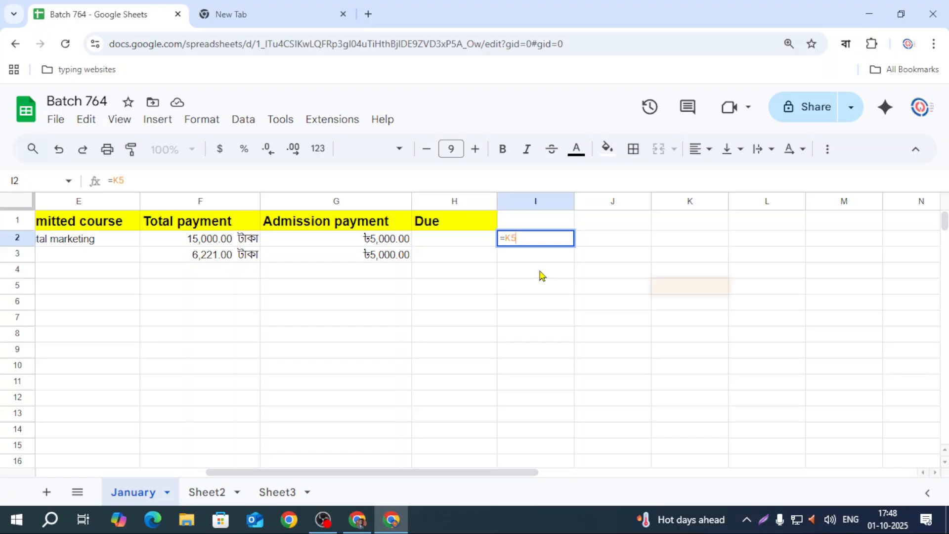
{"action": "key", "text": "Return"}
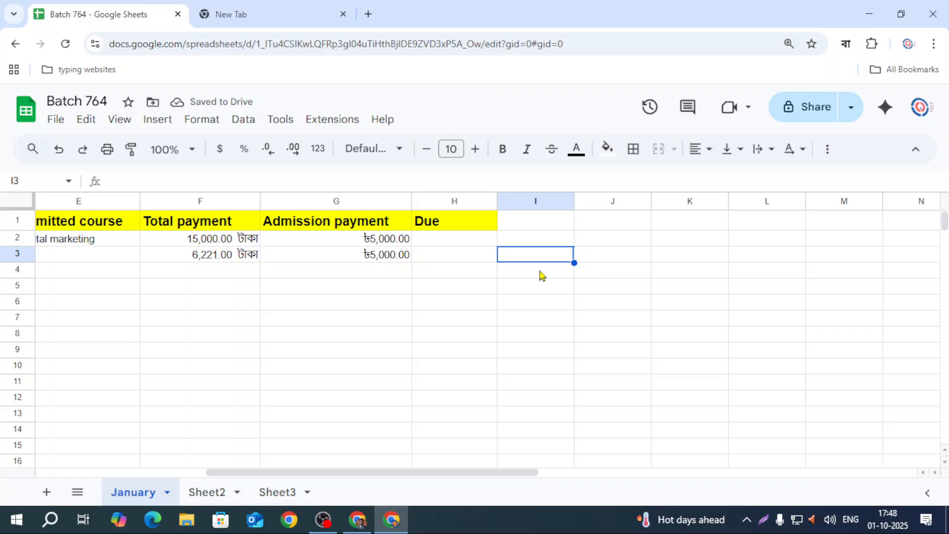
{"action": "left_click", "coordinate": [546, 242]}
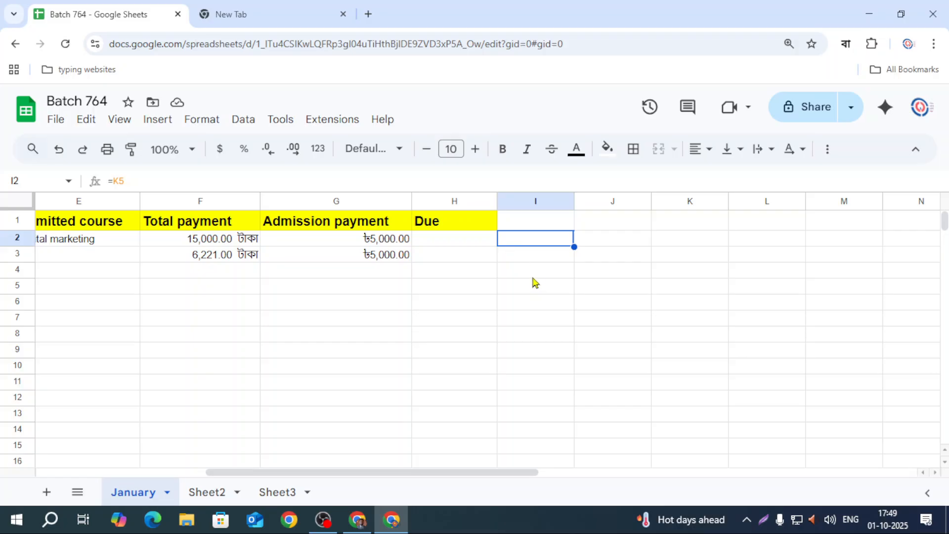
{"action": "left_click", "coordinate": [535, 253]}
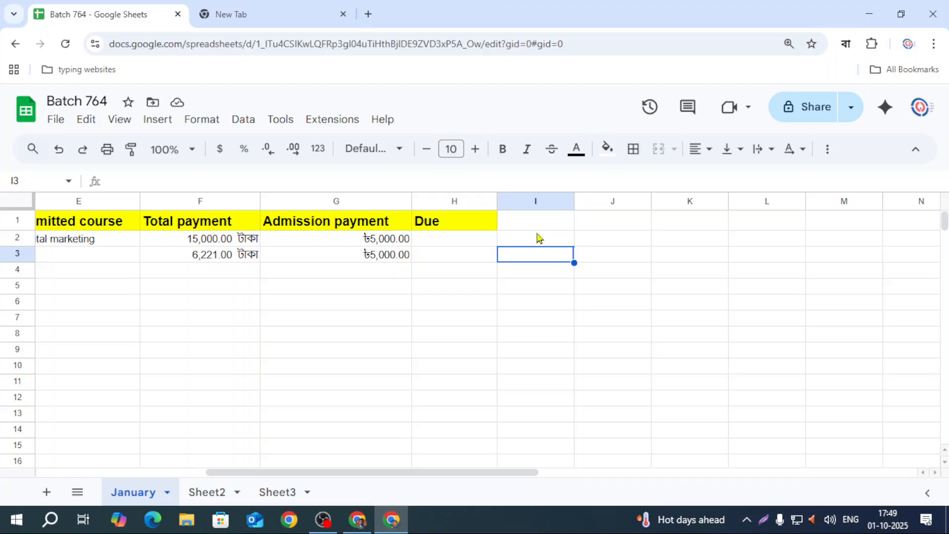
{"action": "left_click", "coordinate": [539, 240]}
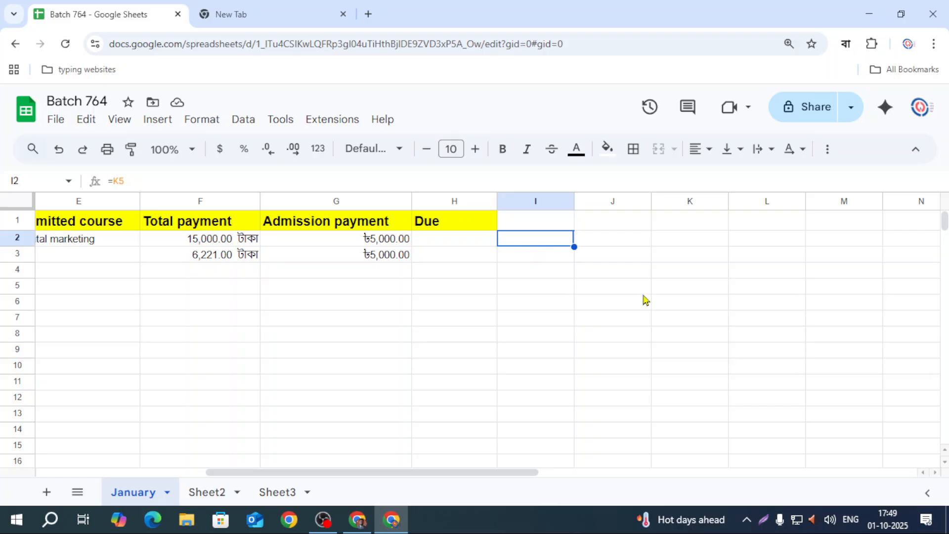
Enter 456 in cell K5, and compare this source cell with the linked cell I2.
{"action": "left_click", "coordinate": [690, 309]}
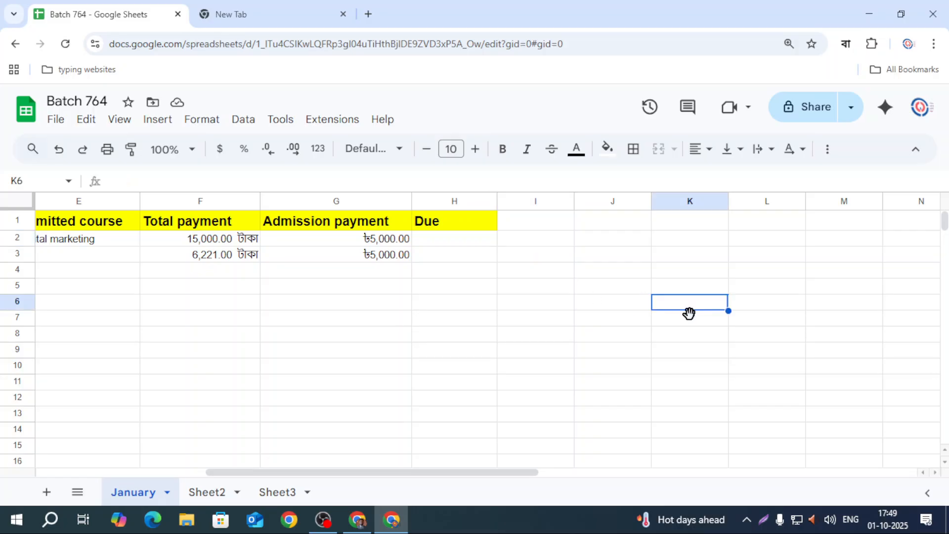
{"action": "left_click", "coordinate": [706, 277]}
{"action": "left_click", "coordinate": [704, 290]}
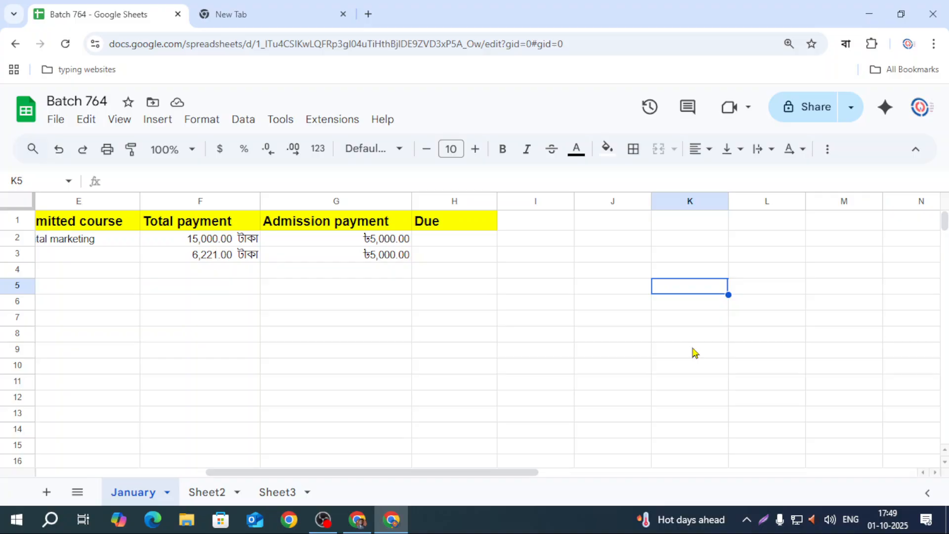
{"action": "type", "text": "456"}
{"action": "left_click", "coordinate": [695, 352]}
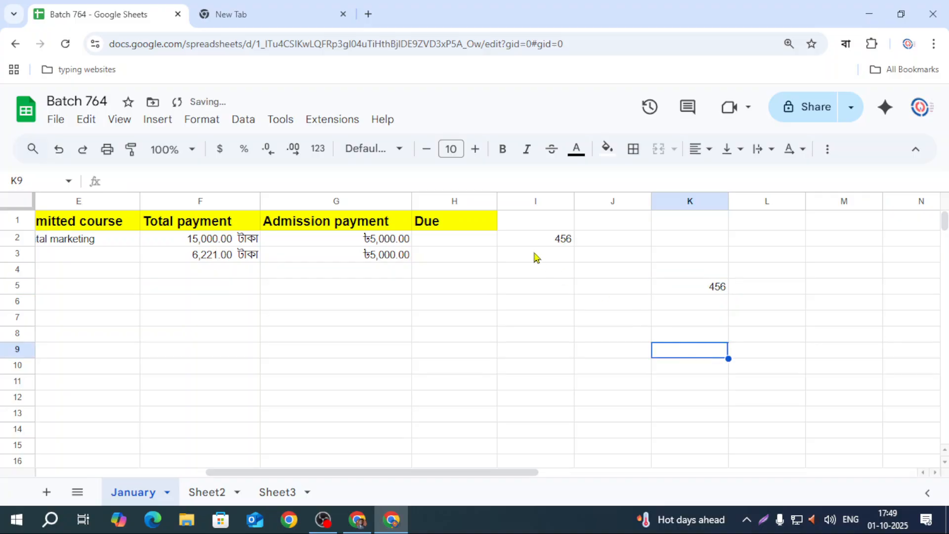
{"action": "left_click", "coordinate": [551, 240]}
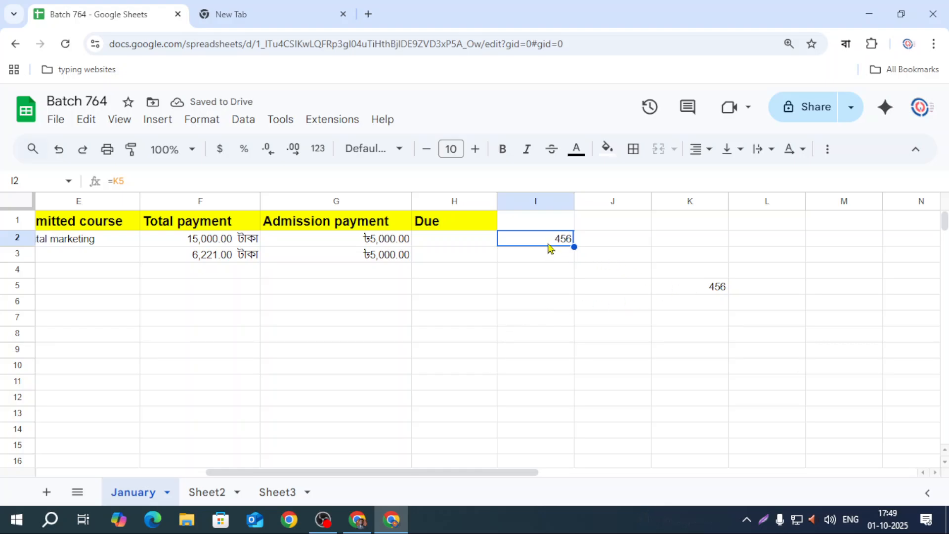
{"action": "left_click", "coordinate": [691, 303]}
{"action": "left_click", "coordinate": [702, 292]}
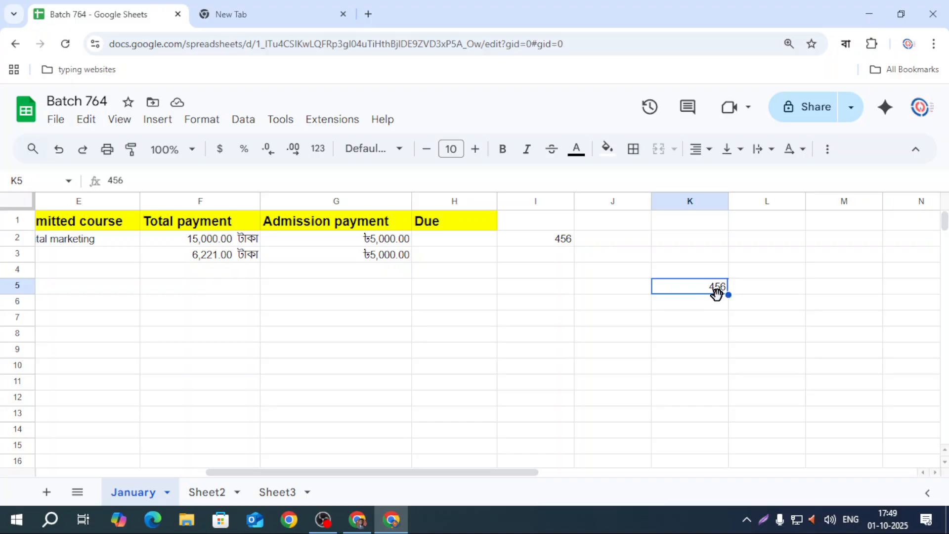
{"action": "left_click", "coordinate": [551, 241]}
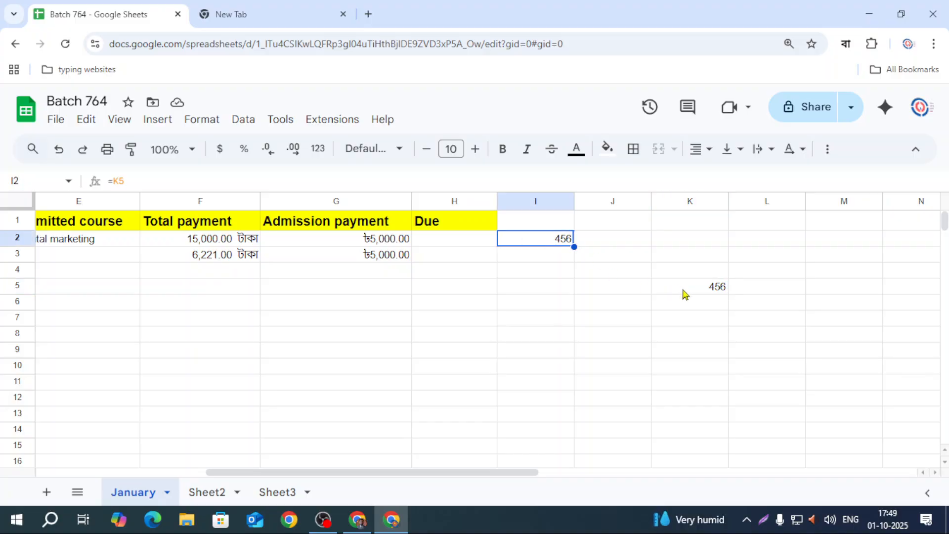
{"action": "left_click", "coordinate": [712, 292]}
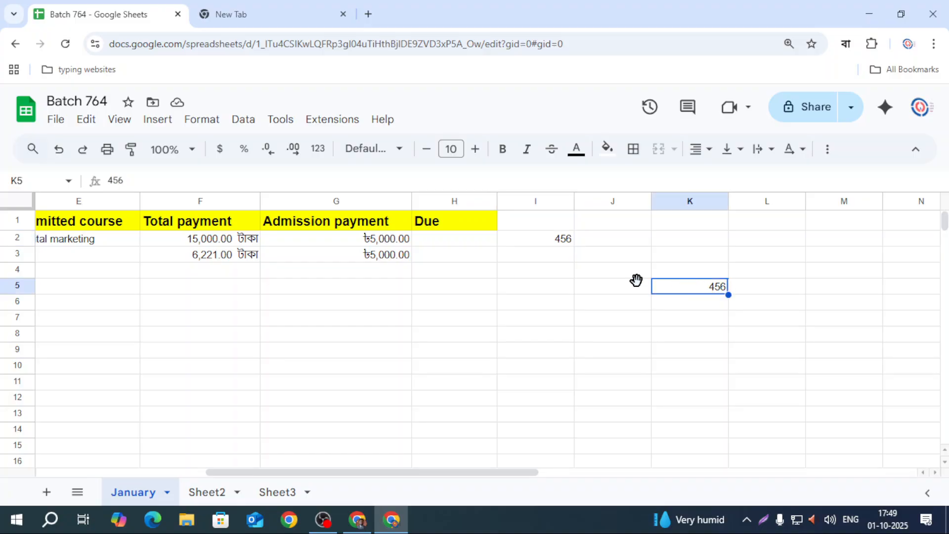
{"action": "left_click", "coordinate": [528, 244]}
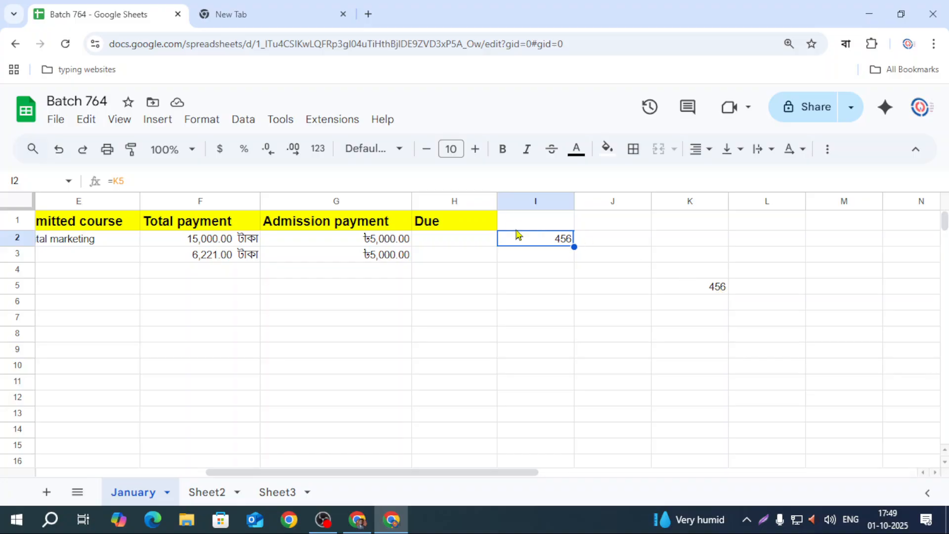
Clear cell K5 and enter 5 as the new source value for the reference in I2.
{"action": "left_click", "coordinate": [684, 287]}
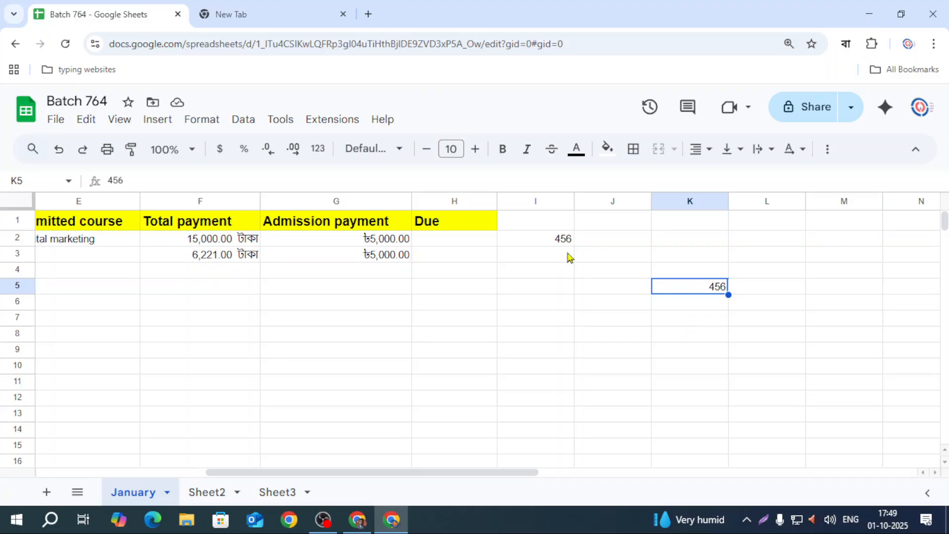
{"action": "key", "text": "Delete"}
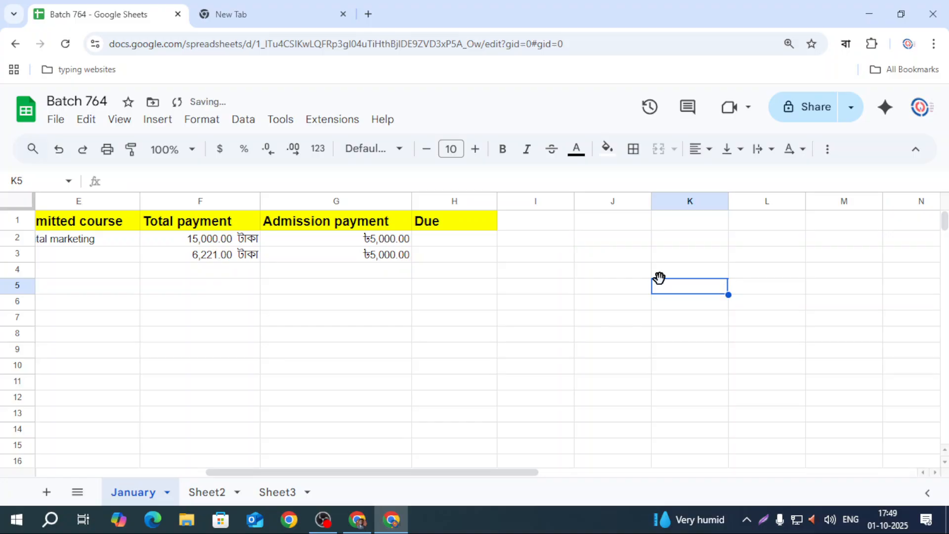
{"action": "type", "text": "5"}
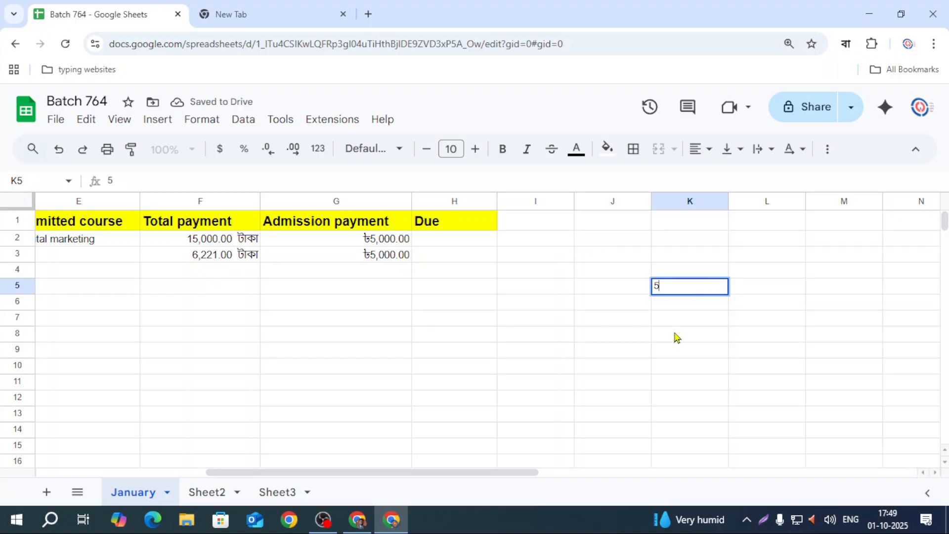
{"action": "left_click", "coordinate": [672, 335]}
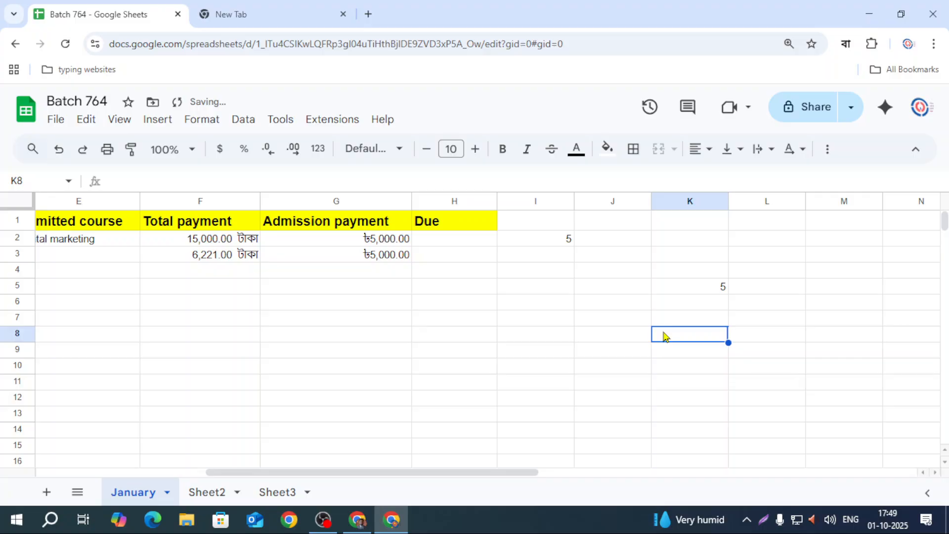
Enter 7 in cell L2 as a second source value for the addition example.
{"action": "left_click", "coordinate": [791, 246]}
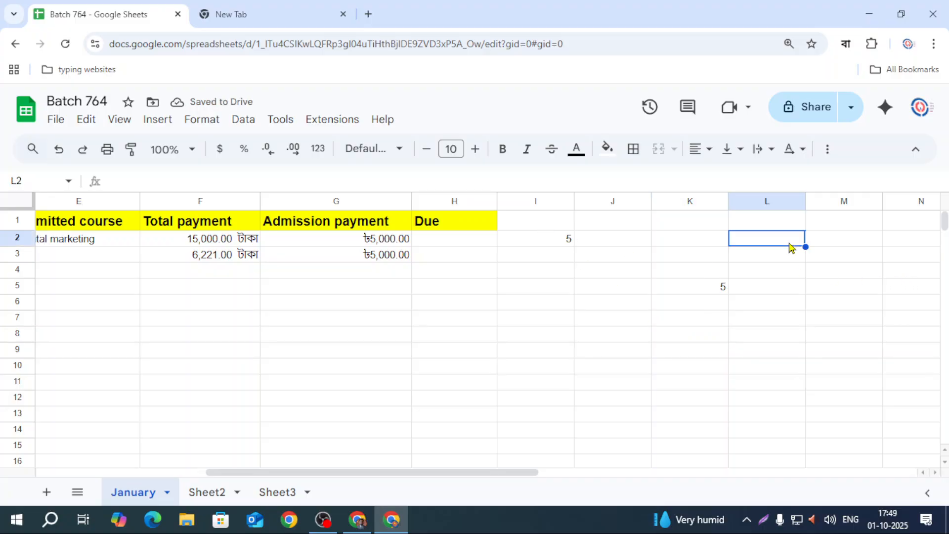
{"action": "type", "text": "7"}
{"action": "left_click", "coordinate": [720, 384]}
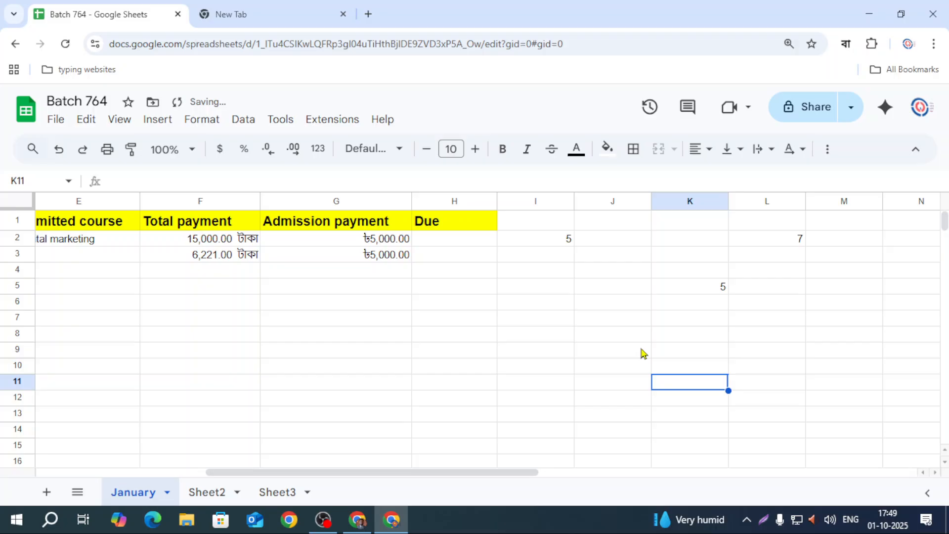
Replace the content of cell I2 with the typed-number formula =5+7, and check the formula stored there.
{"action": "left_click", "coordinate": [558, 242]}
{"action": "key", "text": "Delete"}
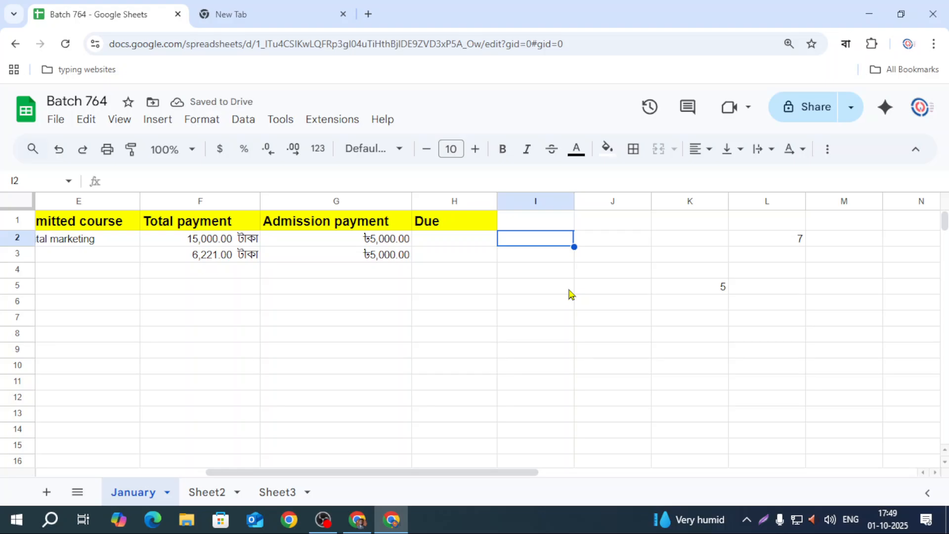
{"action": "type", "text": "=5"}
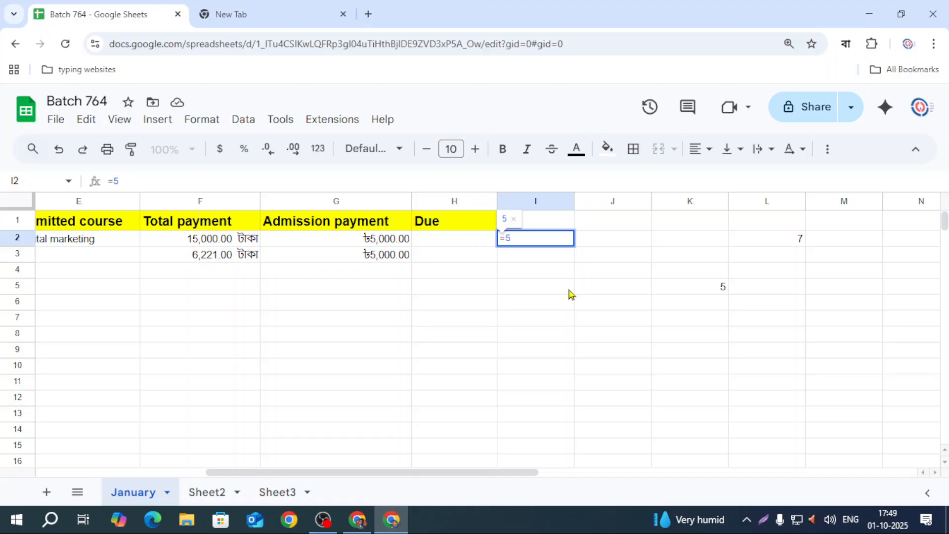
{"action": "type", "text": "+7"}
{"action": "key", "text": "Return"}
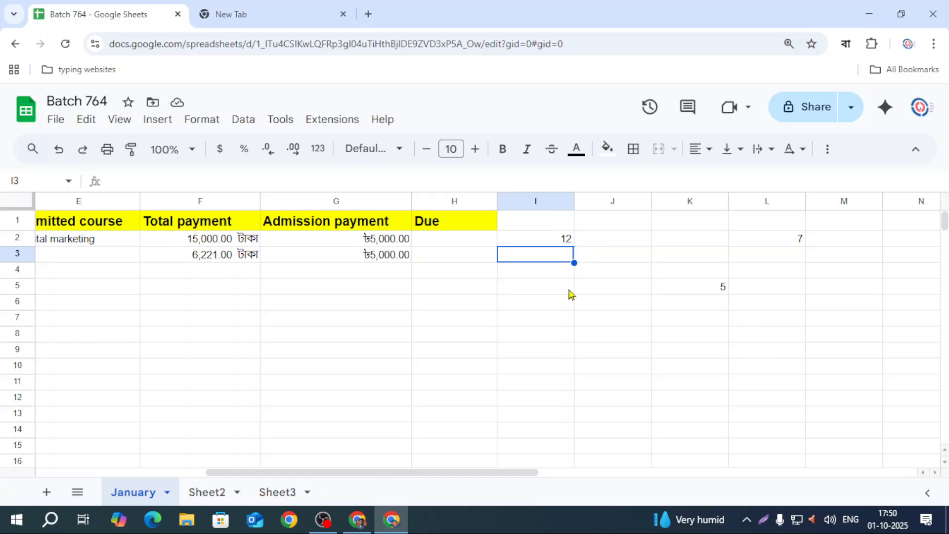
{"action": "left_click", "coordinate": [567, 243]}
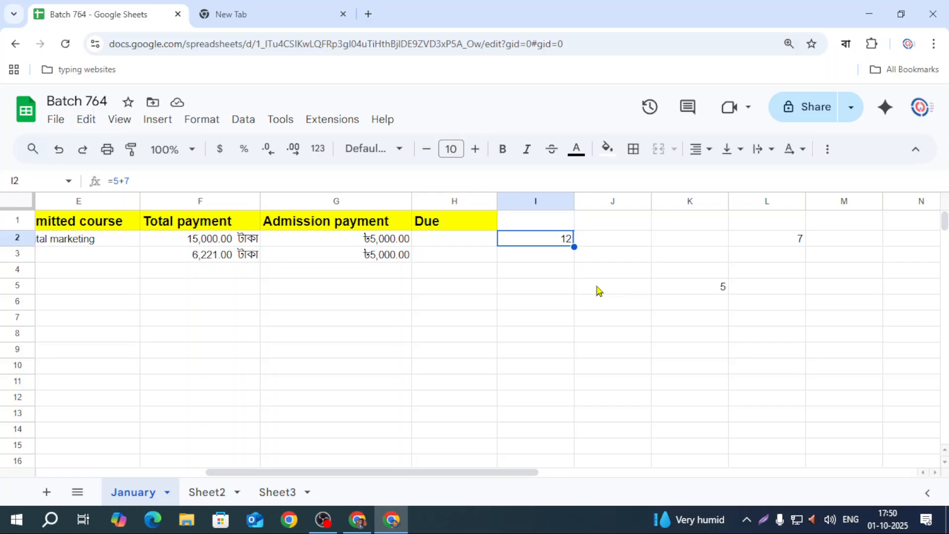
Replace the formula in cell I2 with the cell-reference sum =K5+L2.
{"action": "key", "text": "Delete"}
{"action": "type", "text": "="}
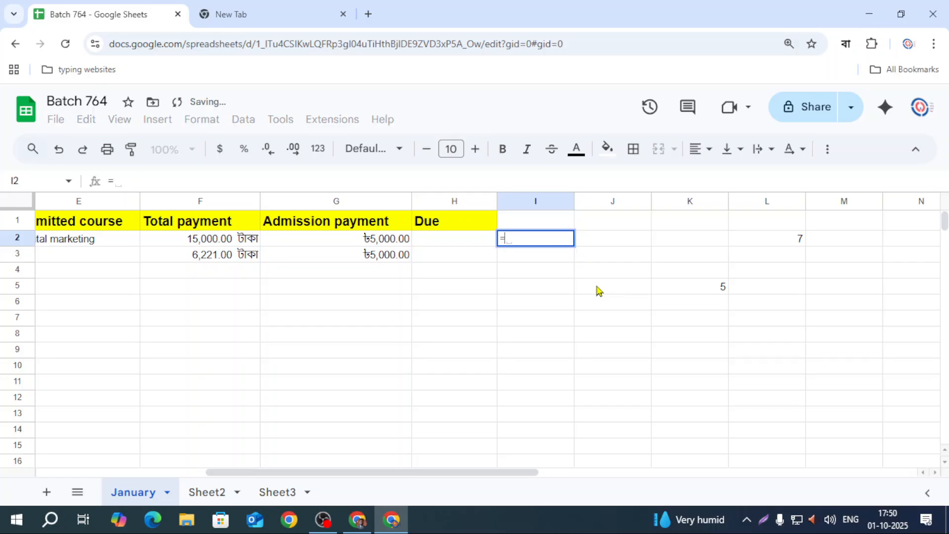
{"action": "left_click", "coordinate": [660, 293]}
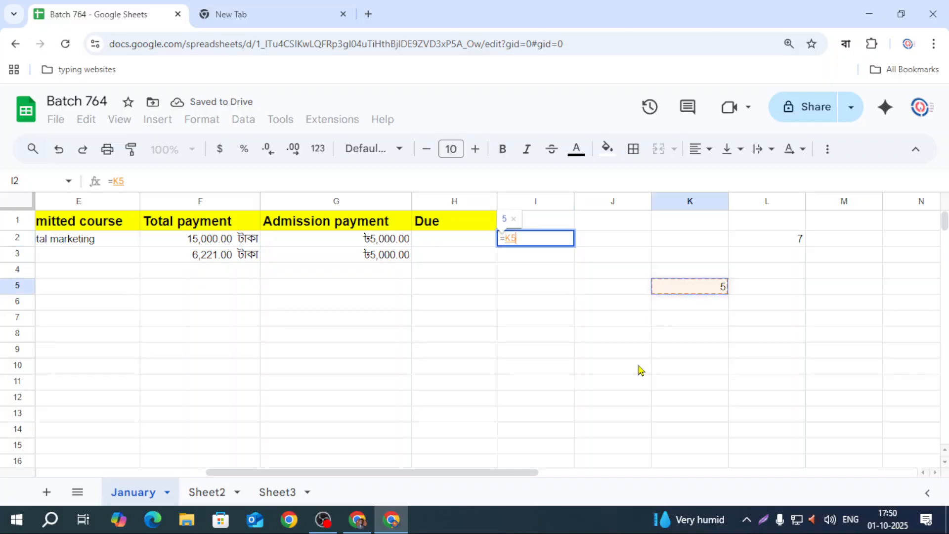
{"action": "type", "text": "+"}
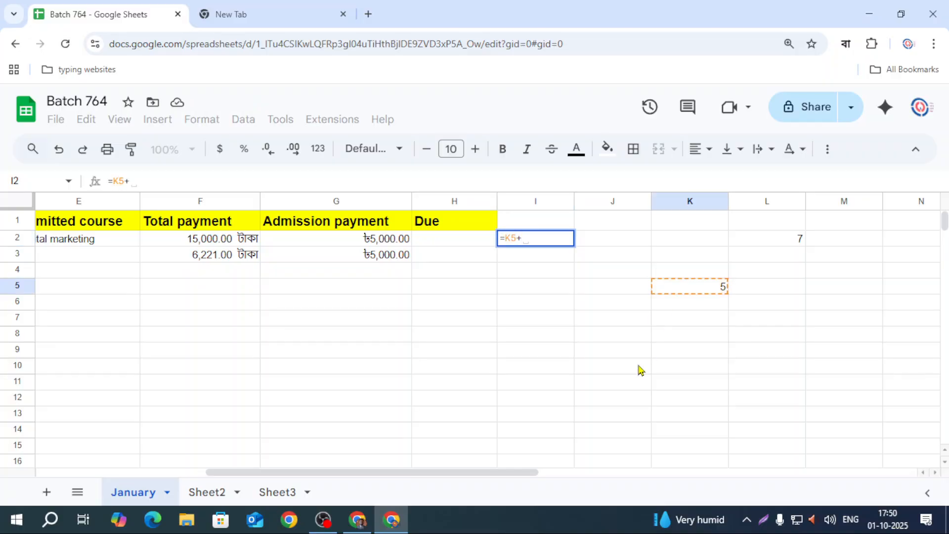
{"action": "left_click", "coordinate": [749, 244]}
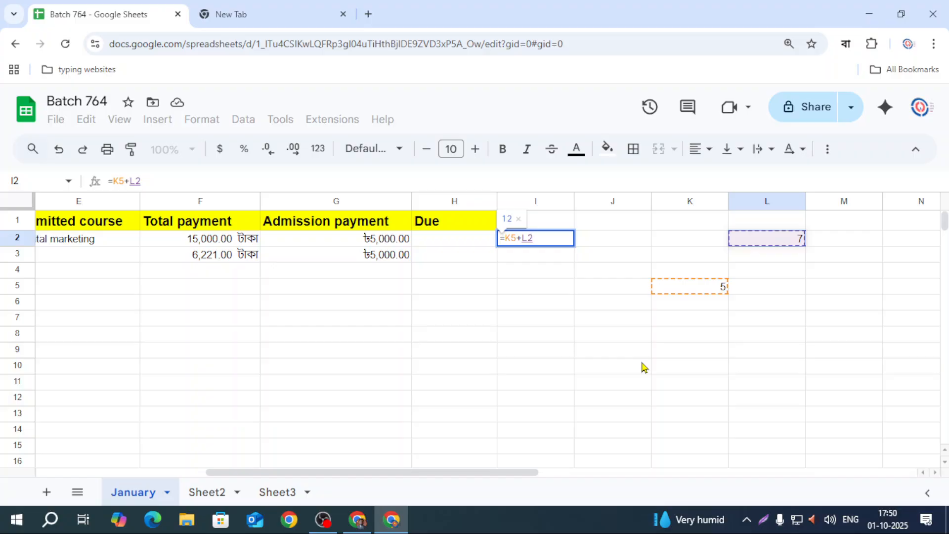
{"action": "key", "text": "Return"}
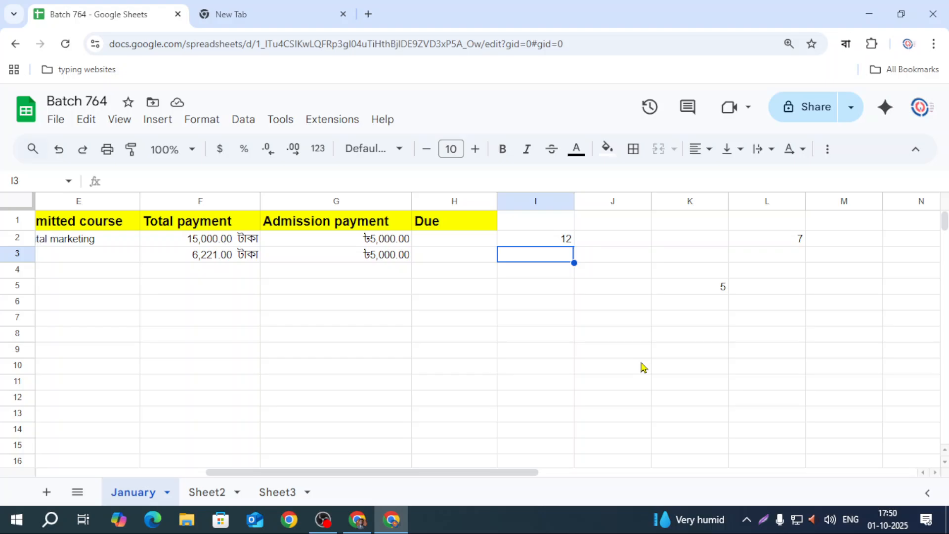
{"action": "left_click", "coordinate": [323, 519]}
{"action": "left_click", "coordinate": [932, 348]}
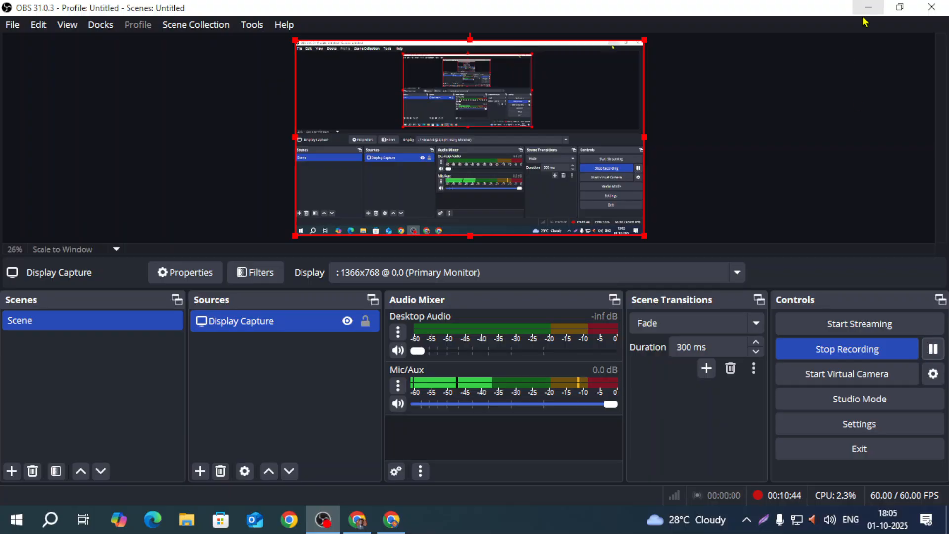
{"action": "key", "text": "alt+Tab"}
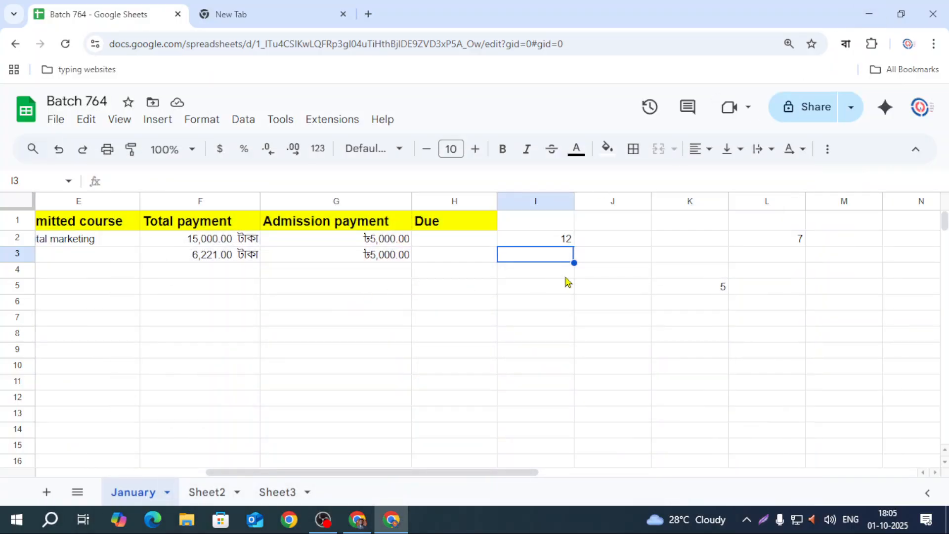
Check the formula stored in I2, and clear the example cells K5, L2 and I2.
{"action": "left_click", "coordinate": [562, 241]}
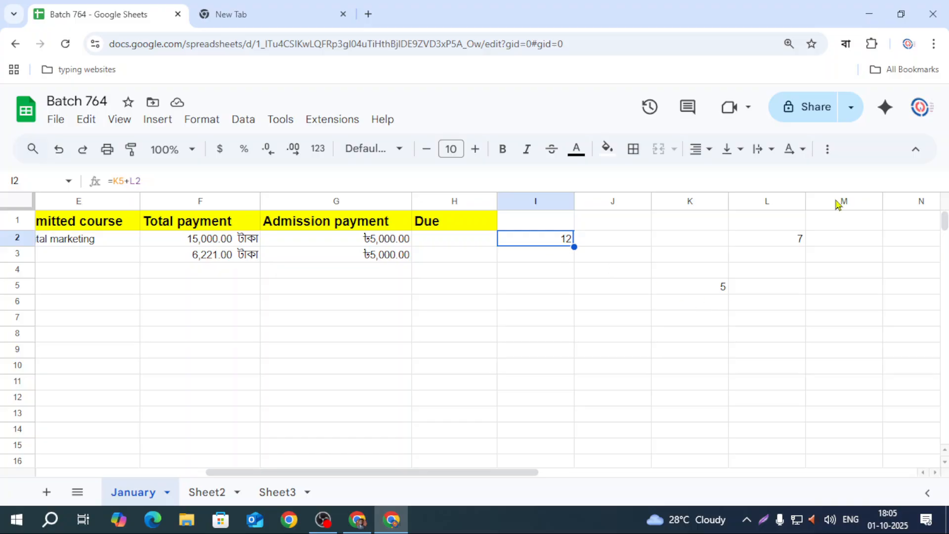
{"action": "left_click", "coordinate": [715, 296]}
{"action": "key", "text": "Delete"}
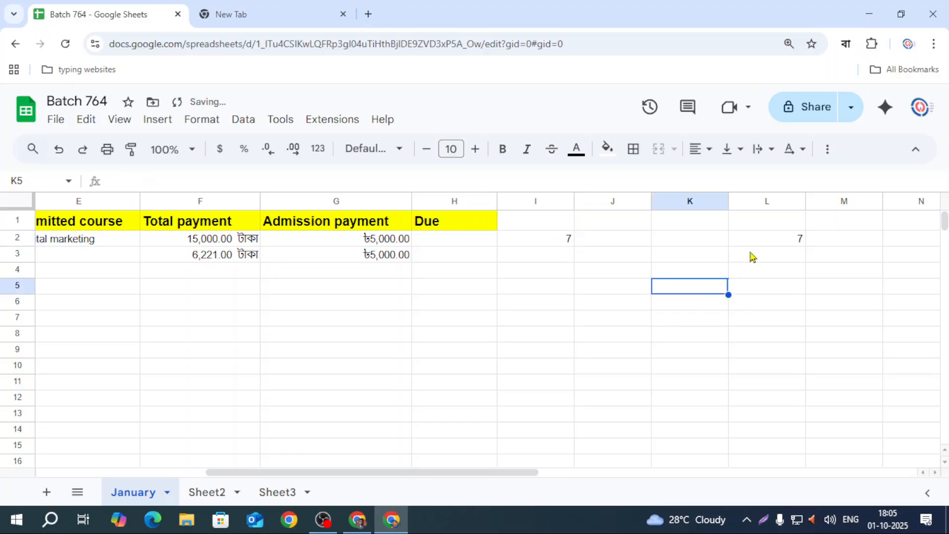
{"action": "left_click", "coordinate": [787, 238]}
{"action": "key", "text": "Delete"}
{"action": "left_click", "coordinate": [551, 244]}
{"action": "key", "text": "Delete"}
{"action": "left_click", "coordinate": [613, 276]}
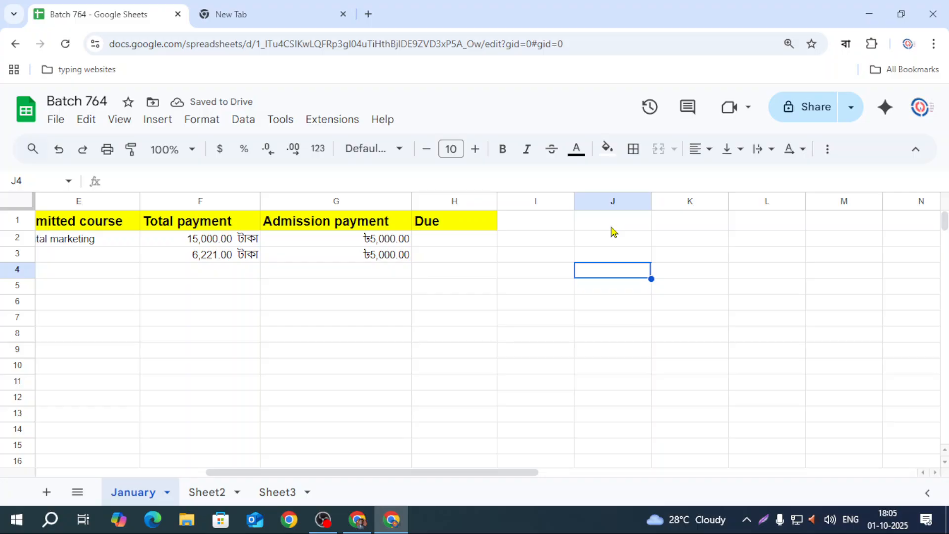
Try the fill handle on the empty cell K2, extending it down column K to K11.
{"action": "key", "text": "Up"}
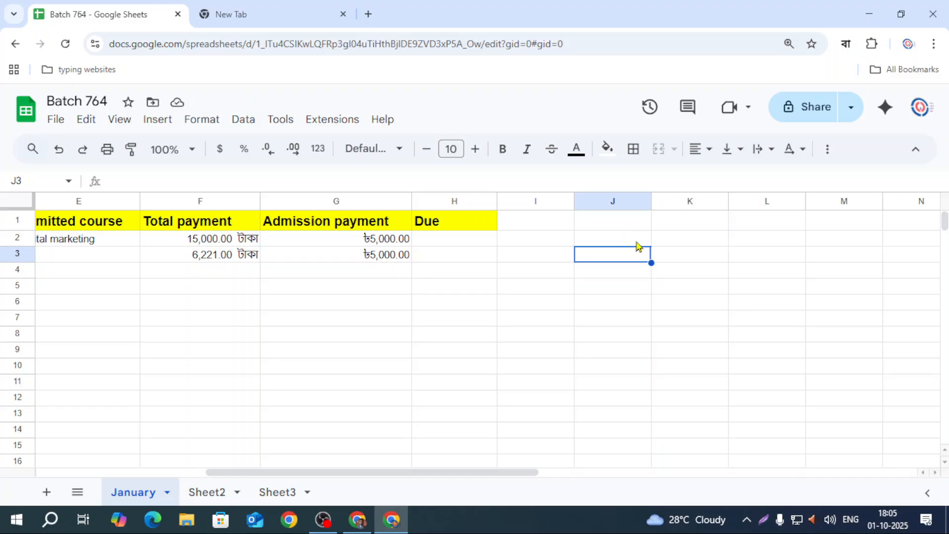
{"action": "key", "text": "Up"}
{"action": "left_click", "coordinate": [649, 272]}
{"action": "left_click", "coordinate": [664, 243]}
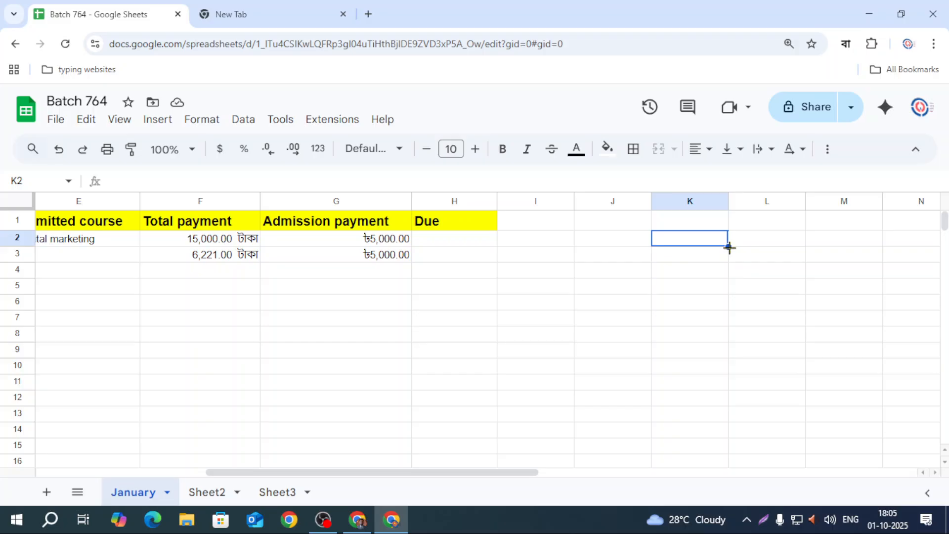
{"action": "left_click_drag", "start_coordinate": [697, 241], "coordinate": [687, 349]}
{"action": "left_click", "coordinate": [687, 292]}
{"action": "left_click", "coordinate": [706, 240]}
{"action": "left_click_drag", "start_coordinate": [730, 245], "coordinate": [722, 387]}
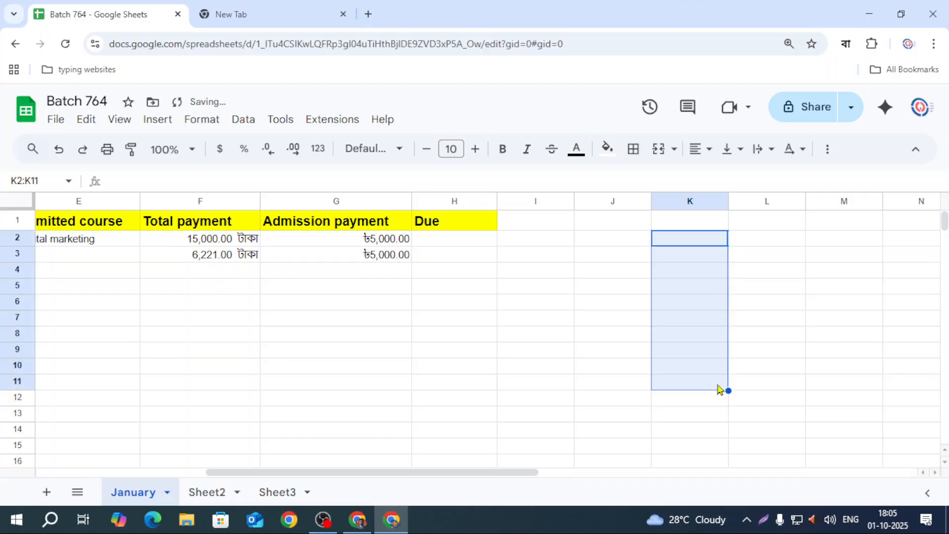
{"action": "left_click", "coordinate": [688, 242]}
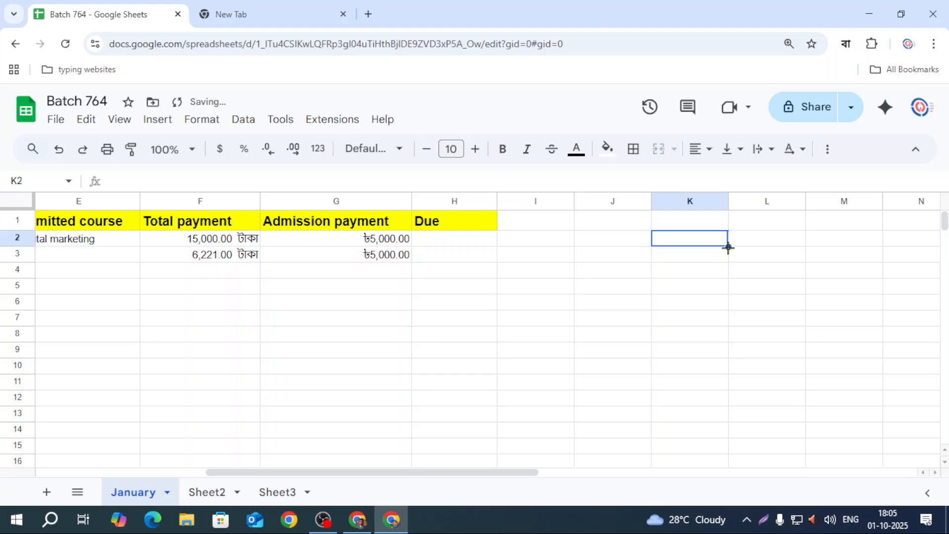
{"action": "left_click_drag", "start_coordinate": [727, 246], "coordinate": [731, 369]}
{"action": "left_click", "coordinate": [699, 244]}
Enter the formula =J2+K2 in cell L2 by referencing the two cells beside it.
{"action": "left_click", "coordinate": [749, 245]}
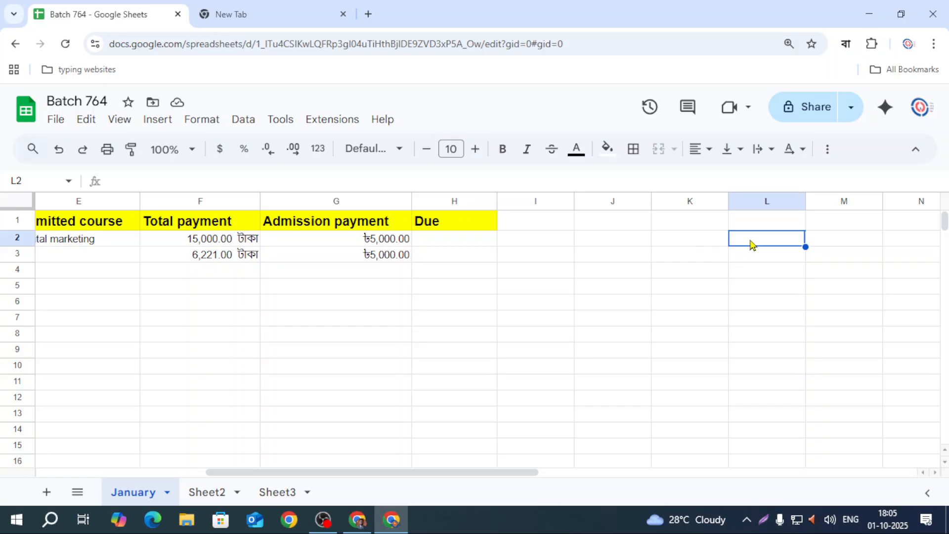
{"action": "type", "text": "="}
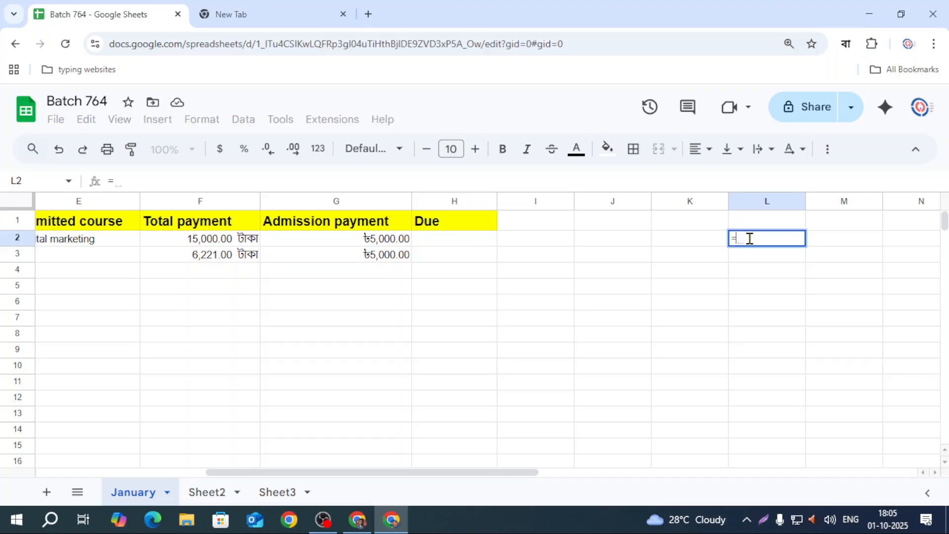
{"action": "left_click", "coordinate": [610, 244]}
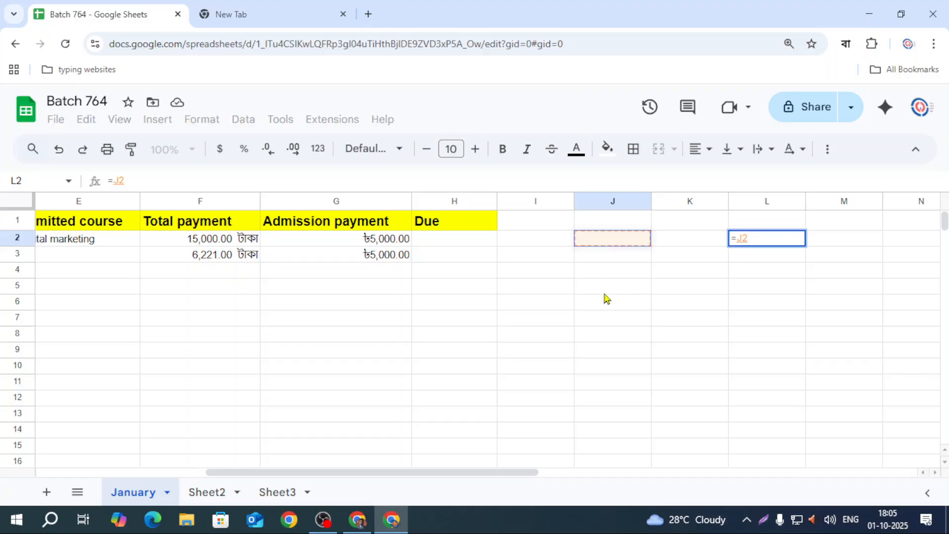
{"action": "type", "text": "+"}
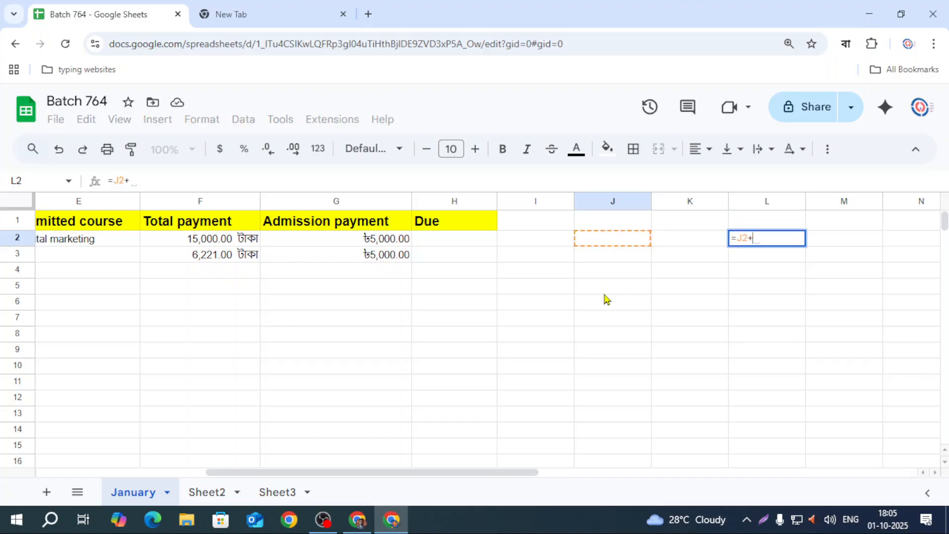
{"action": "left_click", "coordinate": [674, 244]}
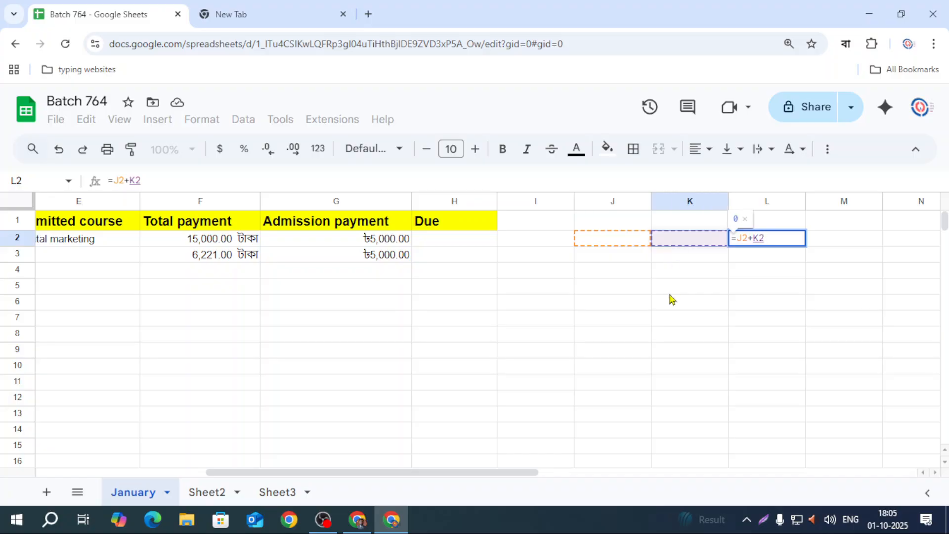
{"action": "key", "text": "Return"}
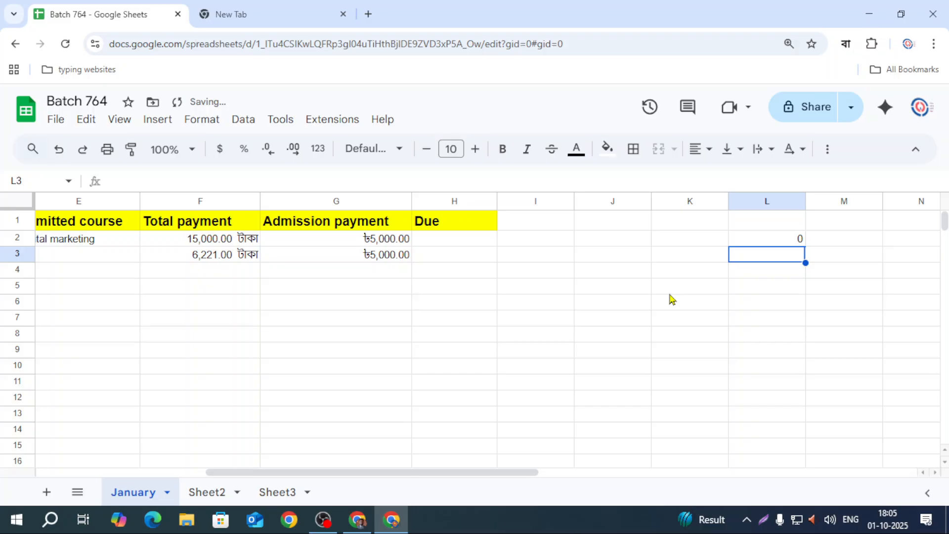
Enter 9 in cell J2 and 4 in cell K2 as source values for the sum in L2.
{"action": "left_click", "coordinate": [630, 255]}
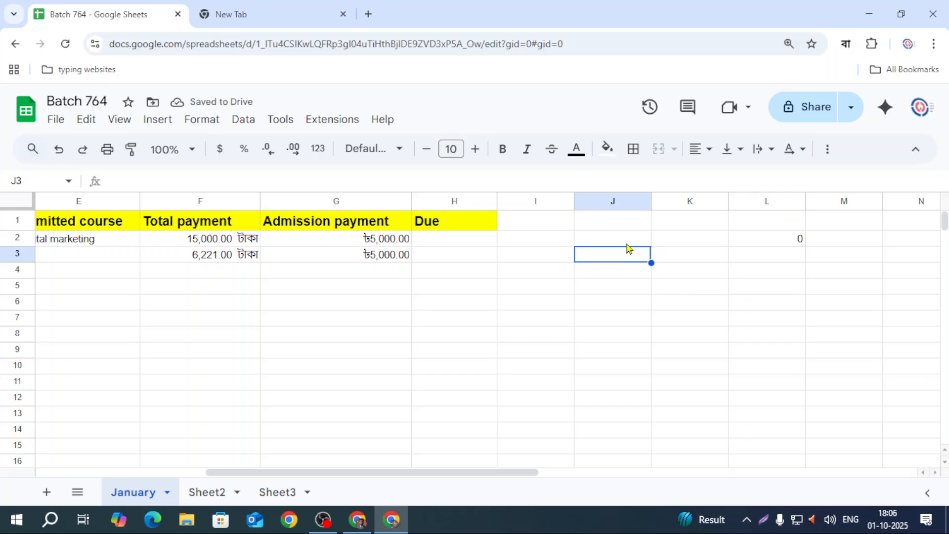
{"action": "left_click", "coordinate": [626, 244]}
{"action": "type", "text": "9"}
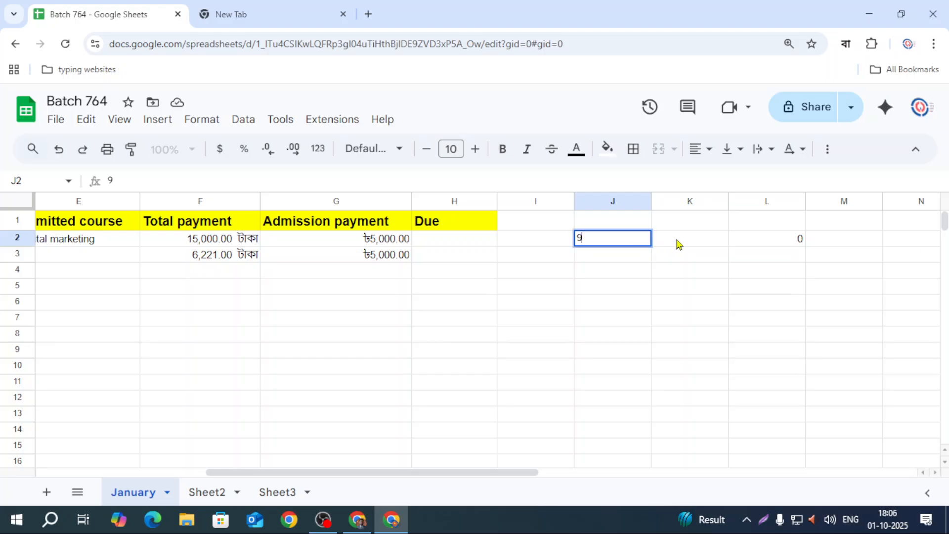
{"action": "key", "text": "Tab"}
{"action": "type", "text": "4"}
{"action": "left_click", "coordinate": [667, 290]}
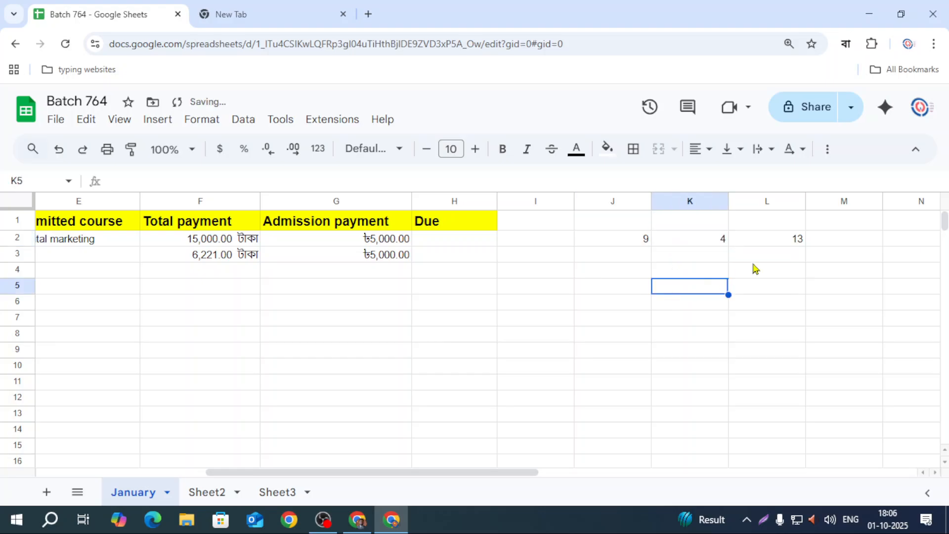
Fill the sum formula from L2 down into L3, and point out its source cells J2 and K2.
{"action": "left_click", "coordinate": [786, 243]}
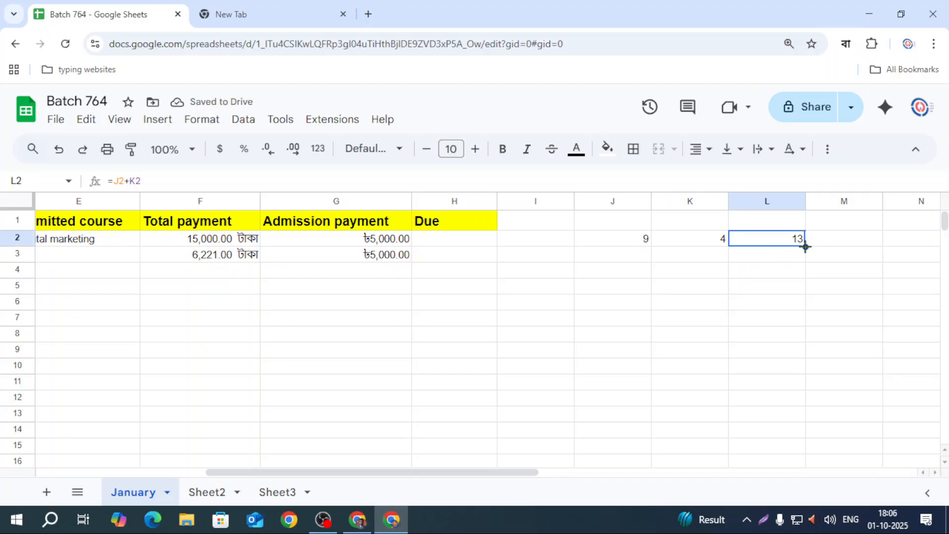
{"action": "left_click_drag", "start_coordinate": [805, 246], "coordinate": [805, 260]}
{"action": "left_click", "coordinate": [775, 243]}
{"action": "left_click", "coordinate": [629, 243]}
{"action": "left_click", "coordinate": [702, 244]}
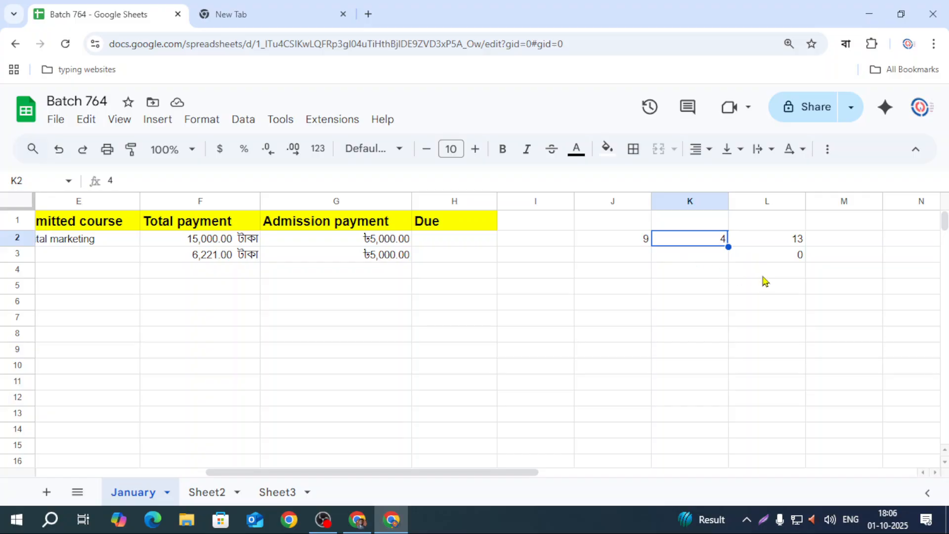
Fill the formula in L3 down to L13, and compare the formulas stored in L2 and L3.
{"action": "left_click", "coordinate": [772, 259]}
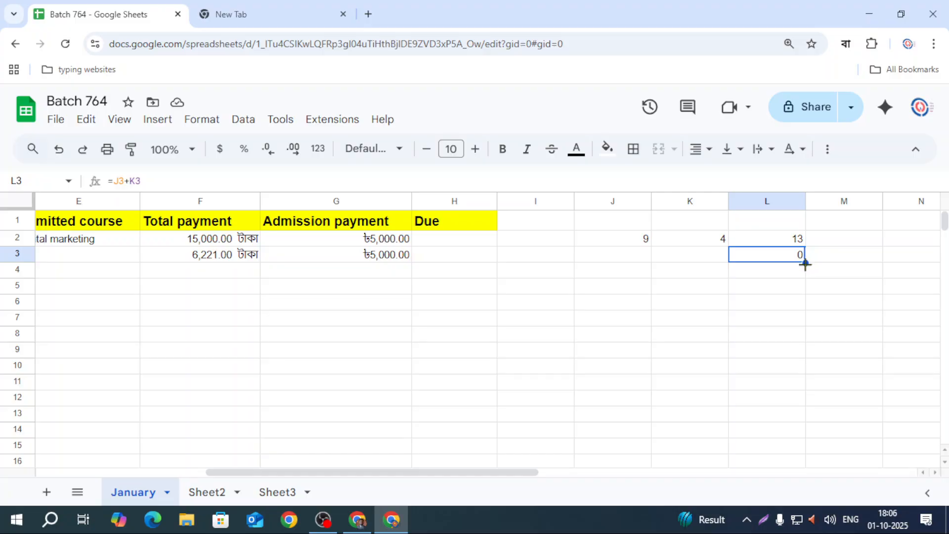
{"action": "left_click_drag", "start_coordinate": [805, 264], "coordinate": [801, 420]}
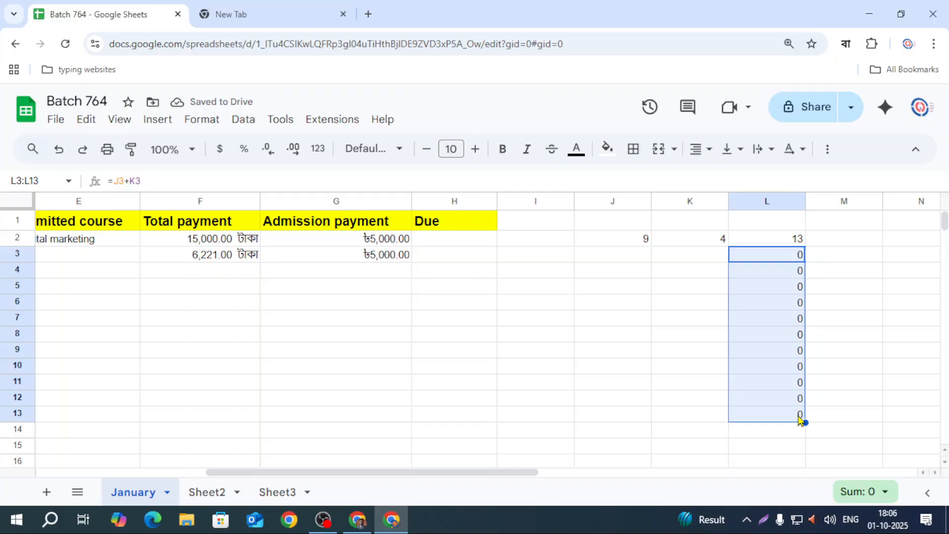
{"action": "left_click", "coordinate": [797, 246]}
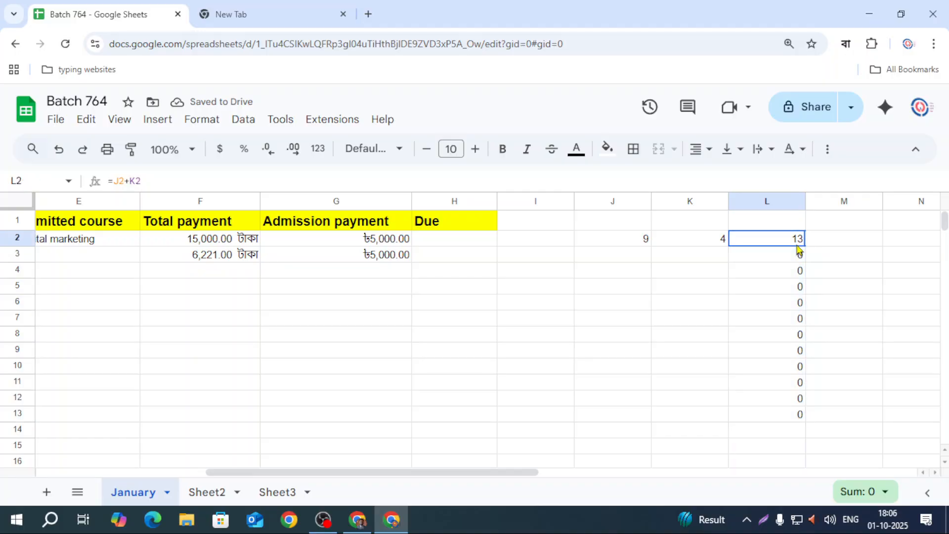
{"action": "left_click", "coordinate": [789, 261]}
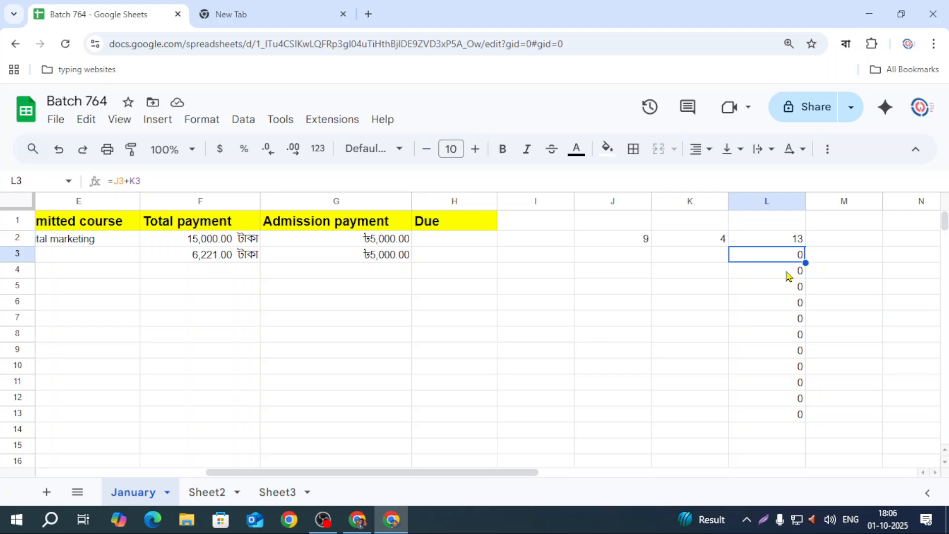
Examine the filled formulas in L2 through L6 and the cells in columns J and K that they reference.
{"action": "left_click", "coordinate": [787, 271]}
{"action": "left_click", "coordinate": [781, 290]}
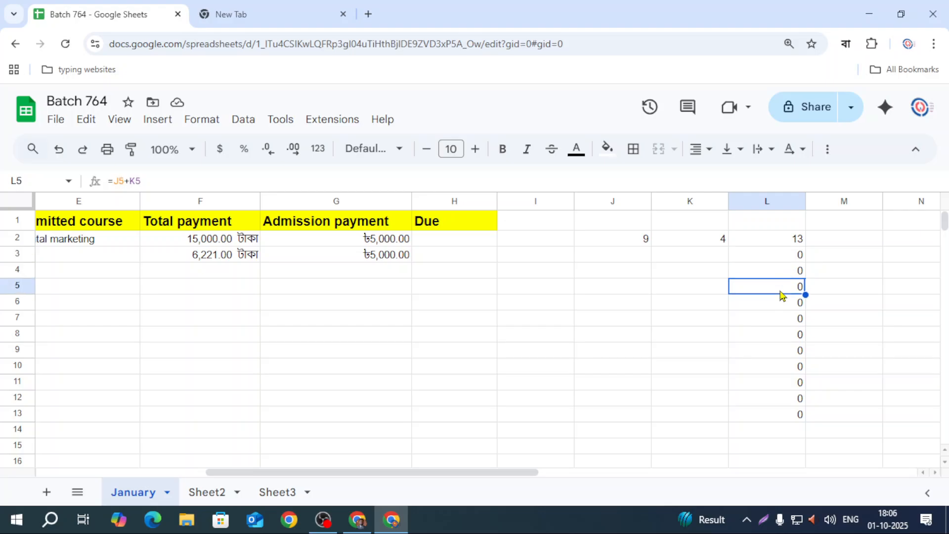
{"action": "left_click", "coordinate": [775, 308]}
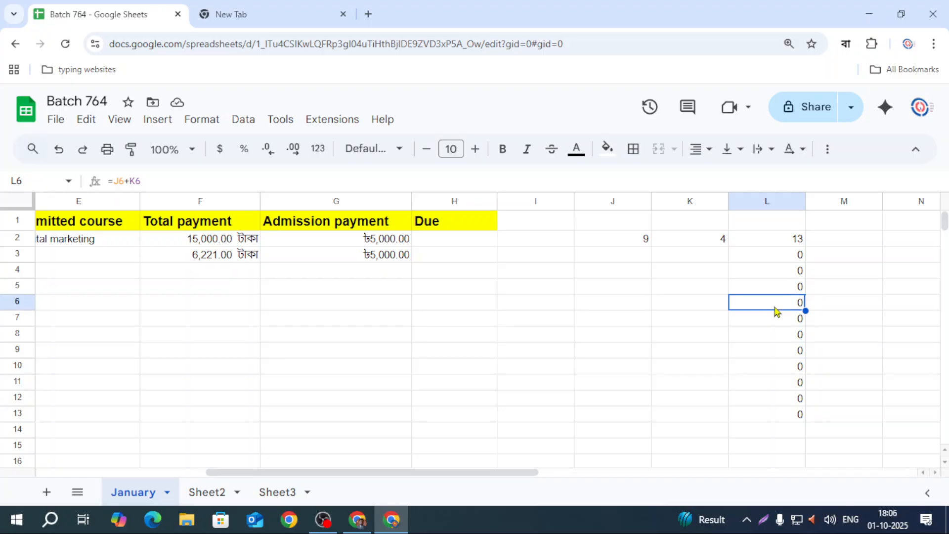
{"action": "left_click", "coordinate": [766, 241]}
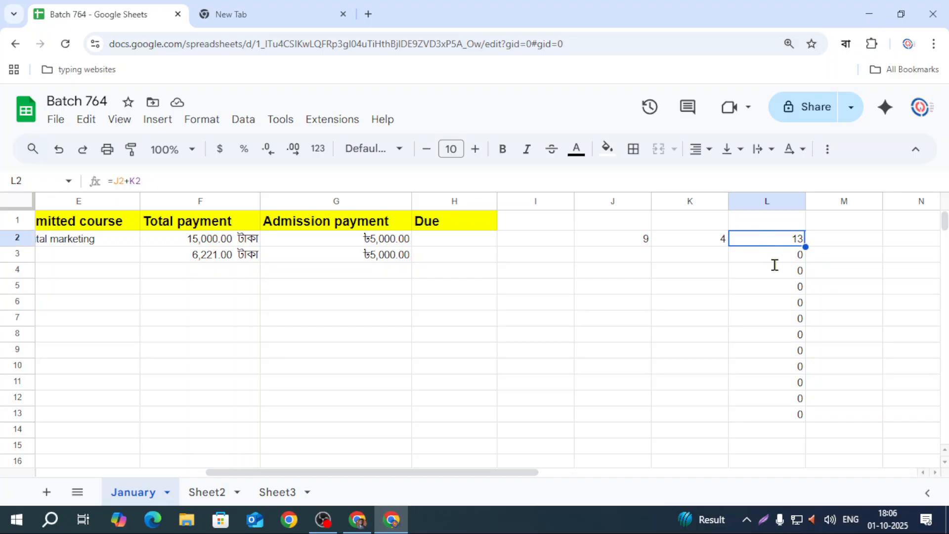
{"action": "key", "text": "Return"}
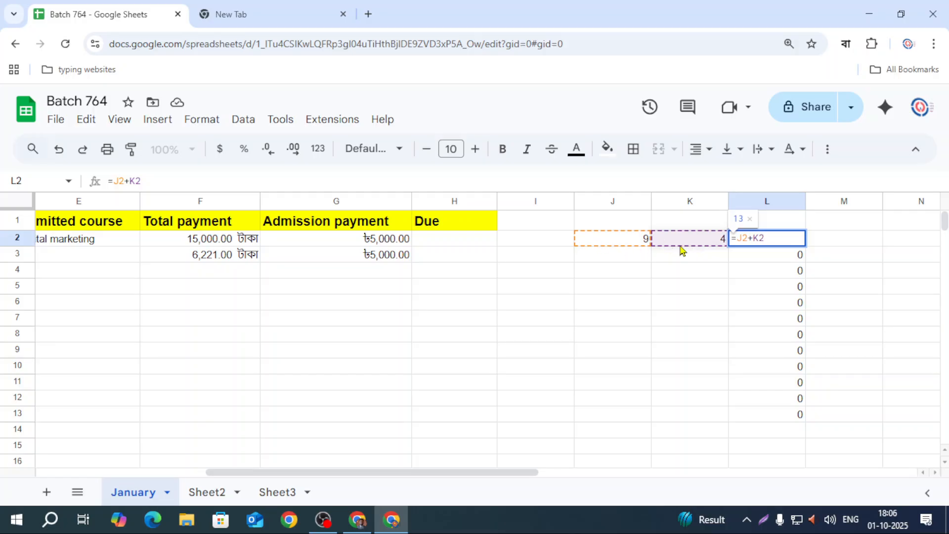
{"action": "key", "text": "Escape"}
{"action": "double_click", "coordinate": [771, 256]}
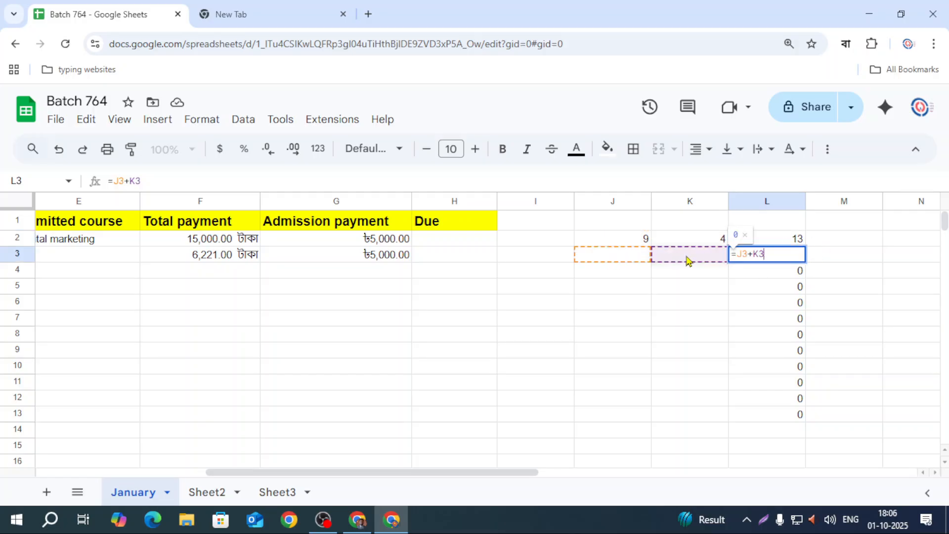
{"action": "key", "text": "Escape"}
{"action": "double_click", "coordinate": [751, 270]}
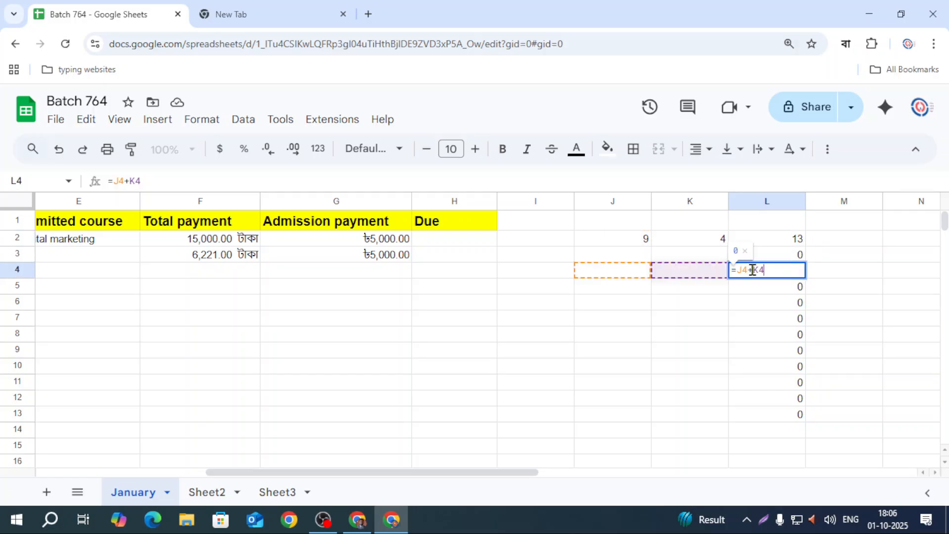
{"action": "left_click", "coordinate": [777, 289]}
{"action": "double_click", "coordinate": [763, 287]}
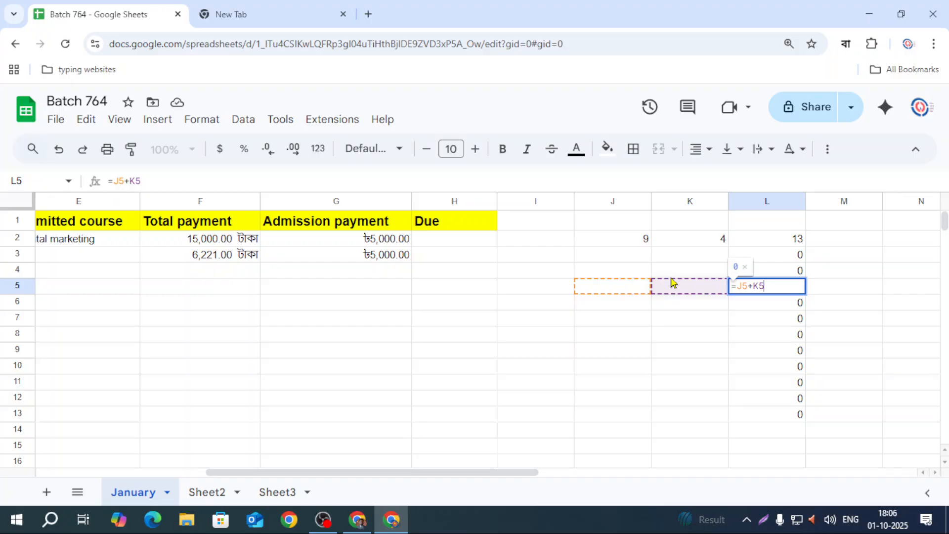
{"action": "key", "text": "Escape"}
Enter the formula =F2-G2 in cell H2 of the Due column and reject the suggested autofill.
{"action": "left_click", "coordinate": [426, 242]}
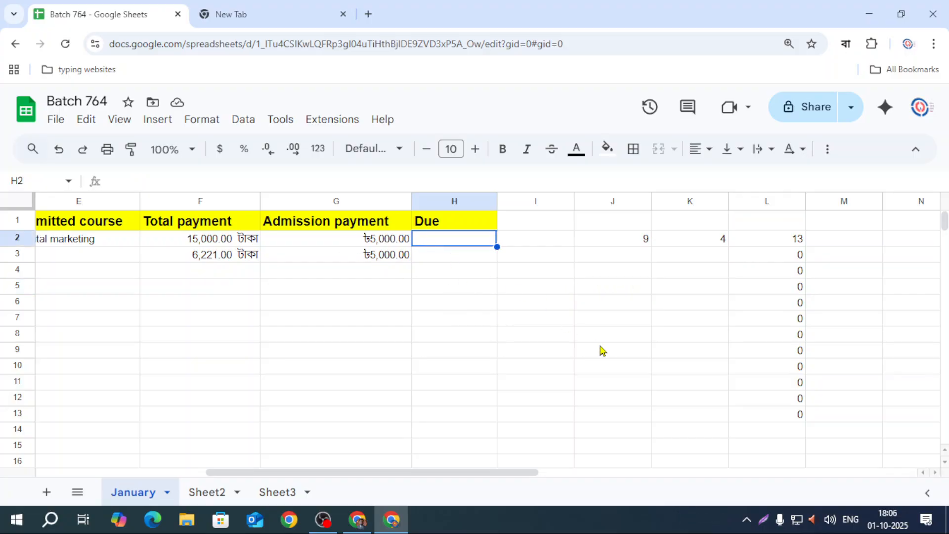
{"action": "type", "text": "="}
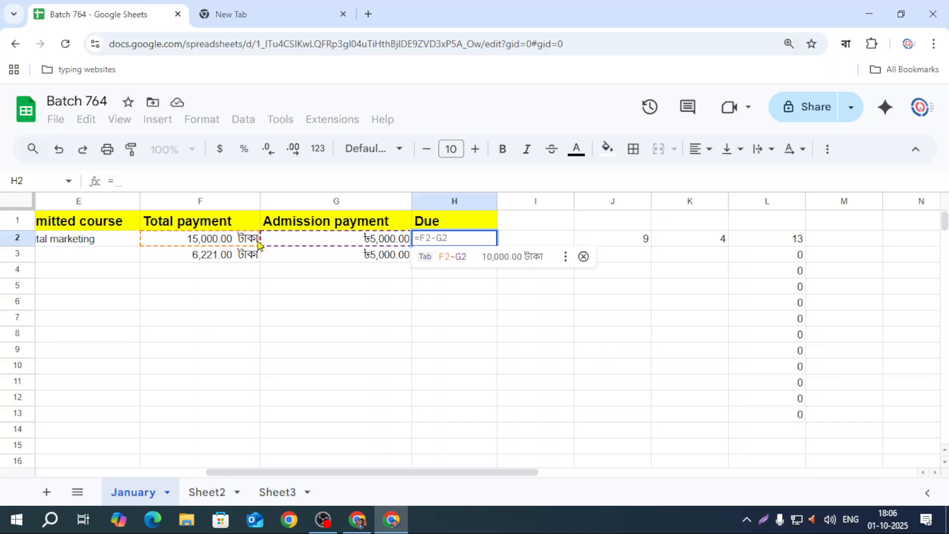
{"action": "left_click", "coordinate": [226, 241]}
{"action": "type", "text": "-"}
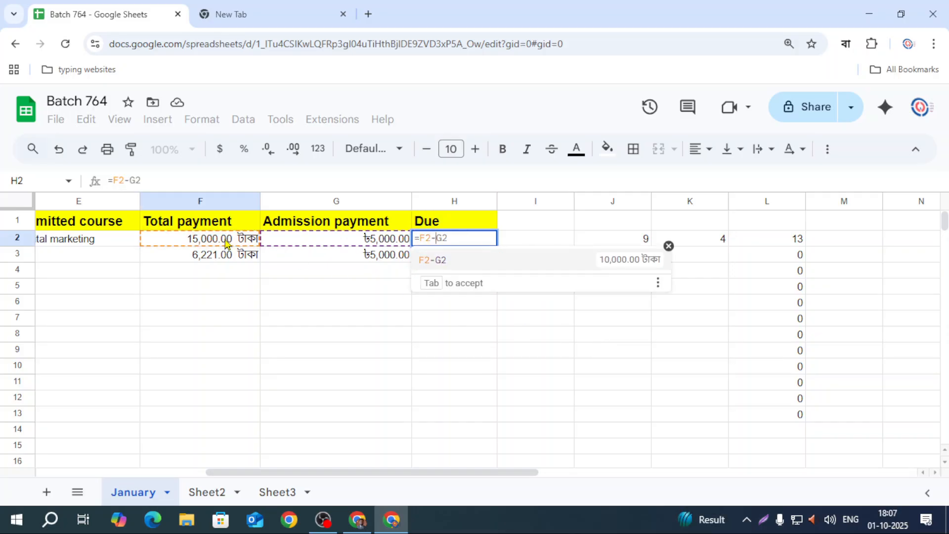
{"action": "left_click", "coordinate": [307, 239]}
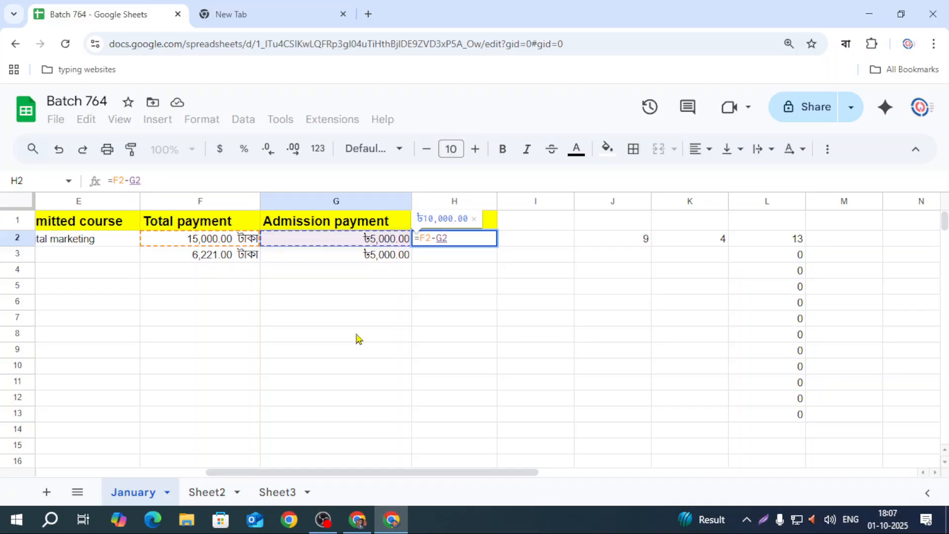
{"action": "key", "text": "Return"}
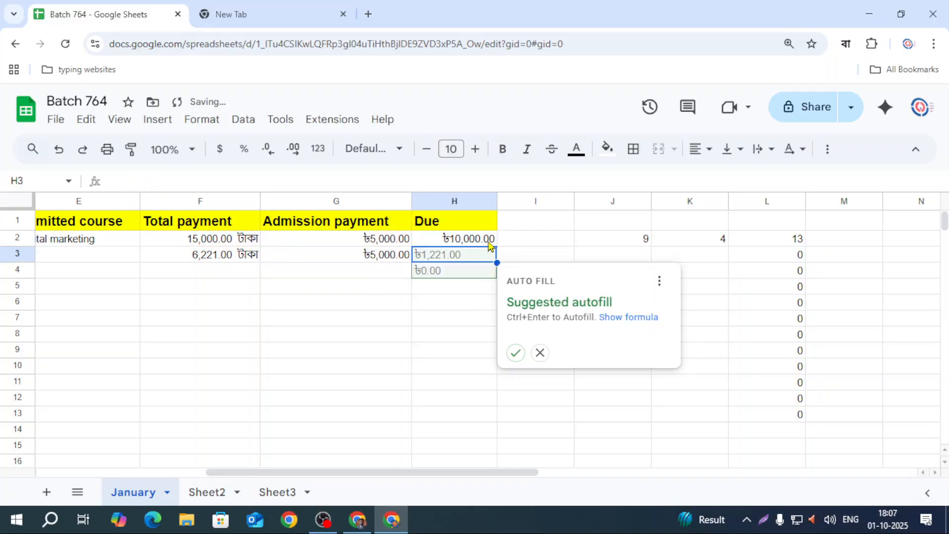
{"action": "left_click", "coordinate": [540, 353]}
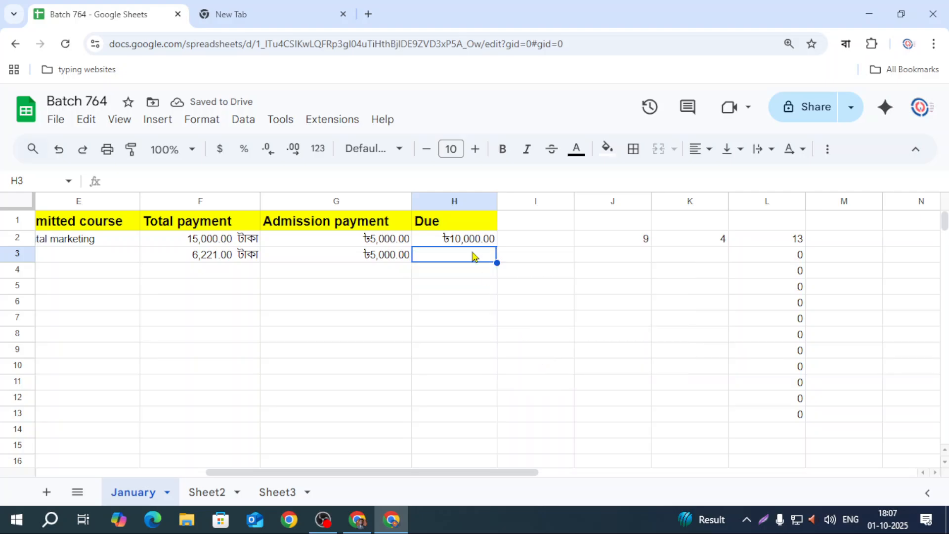
Fill the Due formula from H2 down to H39.
{"action": "left_click", "coordinate": [490, 239]}
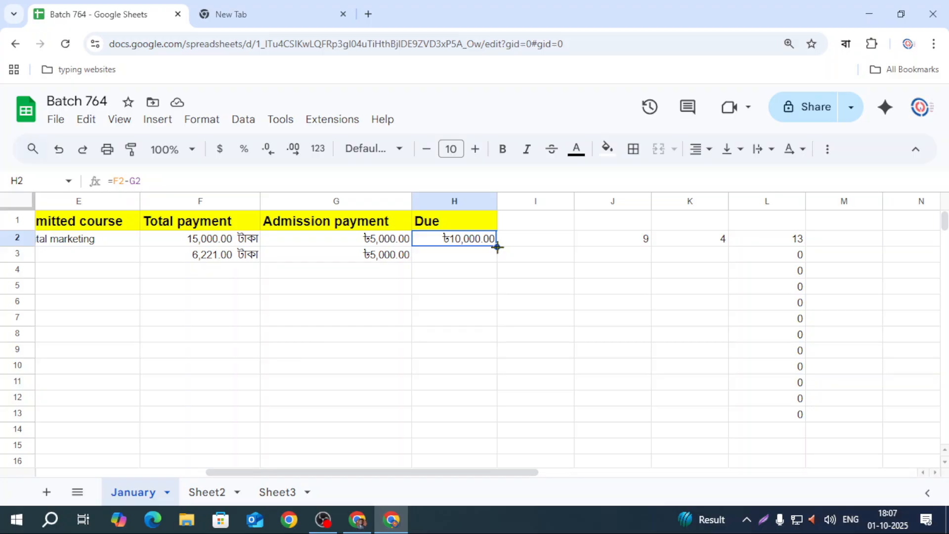
{"action": "left_click_drag", "start_coordinate": [497, 247], "coordinate": [509, 489]}
{"action": "scroll", "coordinate": [280, 401], "scroll_direction": "up", "scroll_amount": 5}
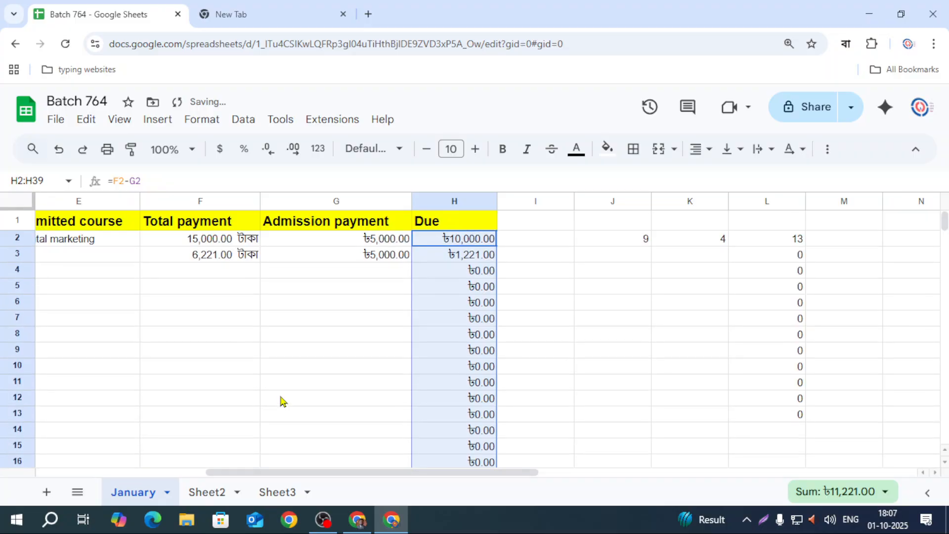
Examine the Due cells in rows 4 and 6 and the empty payment cells in rows 4 to 6.
{"action": "left_click", "coordinate": [475, 271]}
{"action": "left_click", "coordinate": [229, 275]}
{"action": "left_click", "coordinate": [314, 269]}
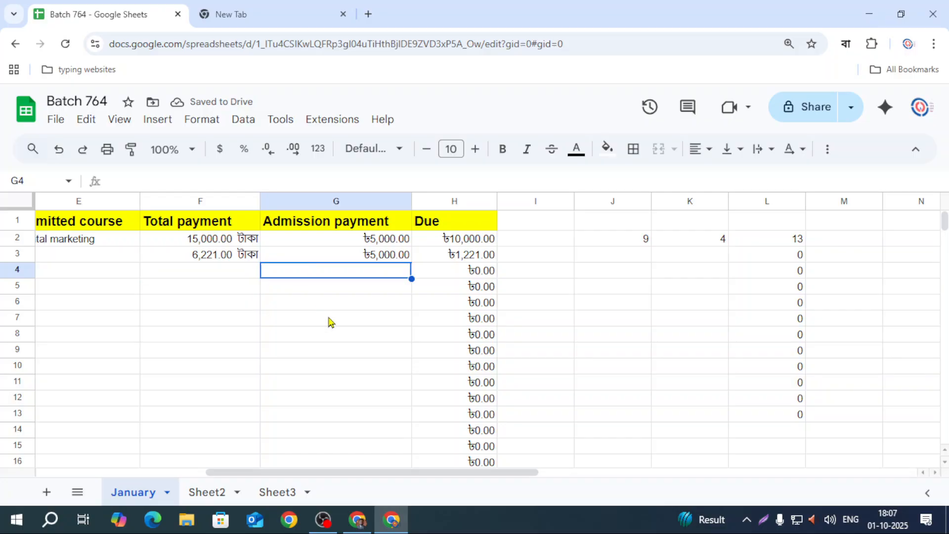
{"action": "left_click", "coordinate": [318, 289]}
{"action": "left_click", "coordinate": [146, 292]}
{"action": "left_click", "coordinate": [445, 305]}
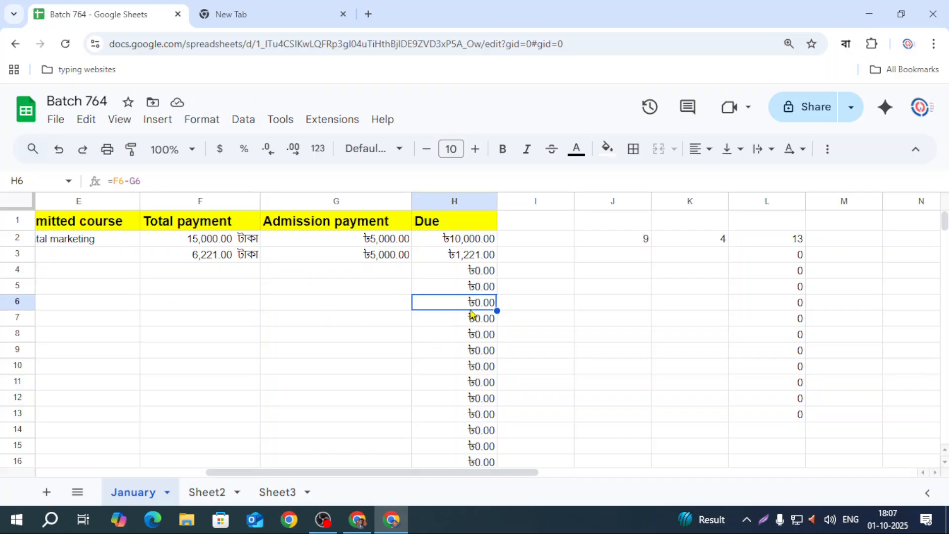
{"action": "left_click", "coordinate": [349, 306]}
{"action": "left_click", "coordinate": [248, 304]}
Compare the Due formulas in H2 and H3 with their Total payment and Admission payment source cells.
{"action": "left_click", "coordinate": [452, 242]}
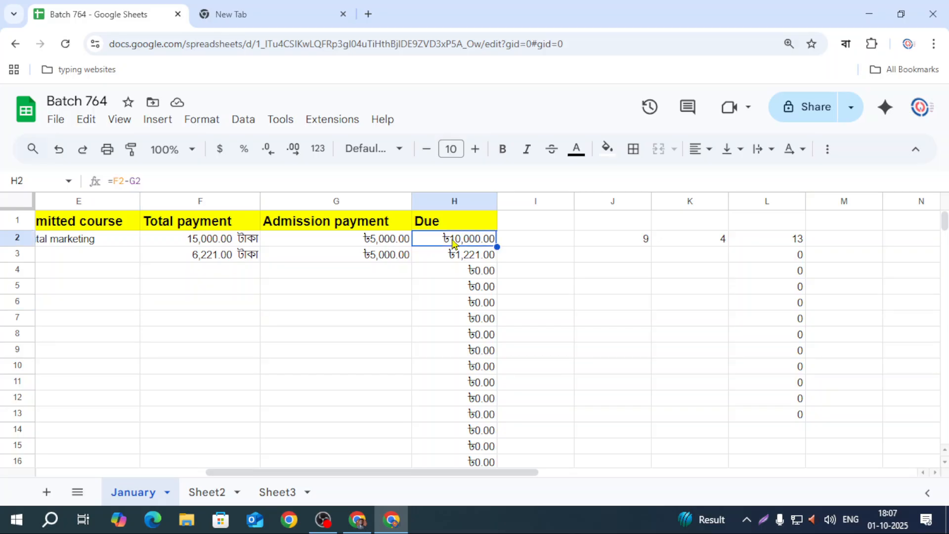
{"action": "left_click", "coordinate": [222, 242]}
{"action": "left_click", "coordinate": [326, 243]}
{"action": "left_click", "coordinate": [455, 256]}
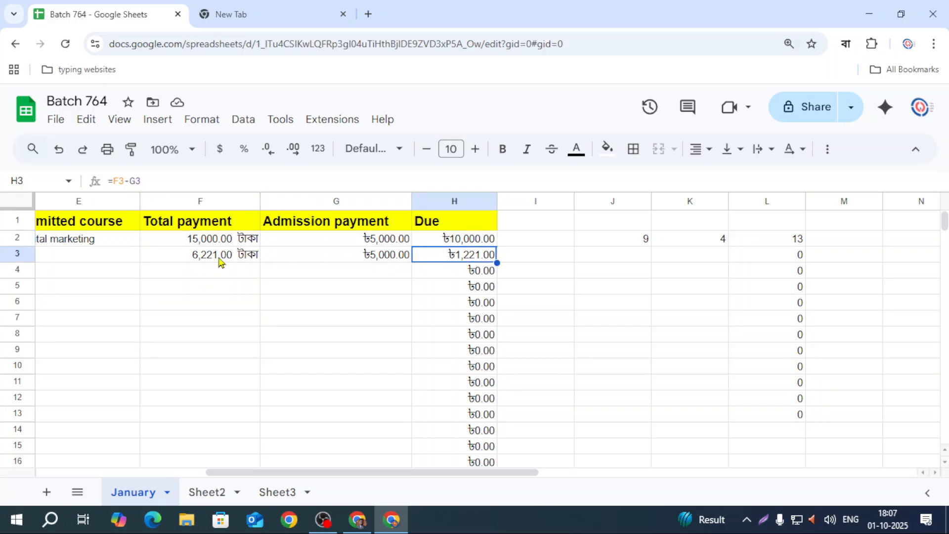
{"action": "left_click", "coordinate": [220, 258]}
{"action": "left_click", "coordinate": [308, 262]}
{"action": "left_click", "coordinate": [233, 274]}
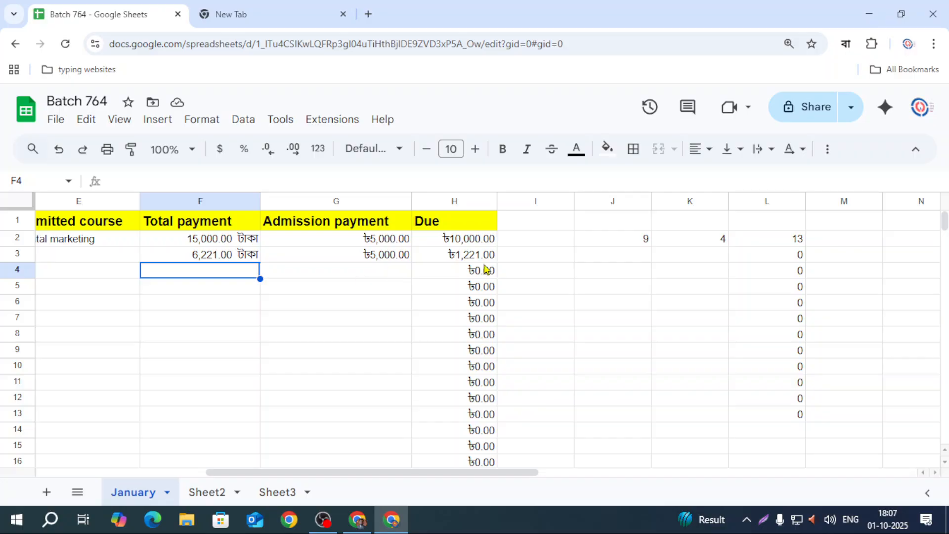
Inspect the formula and highlighted source cells of H2, and check the filled formula in H5.
{"action": "left_click", "coordinate": [478, 245]}
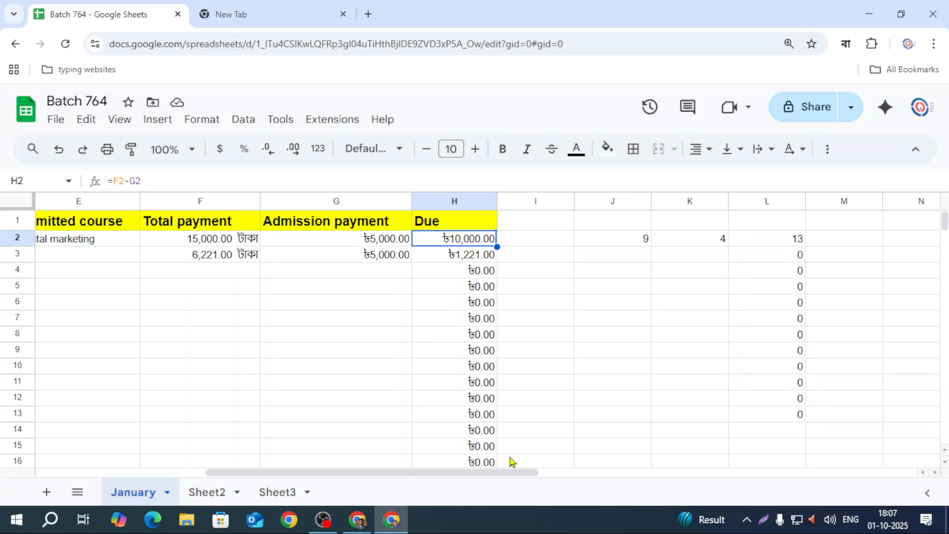
{"action": "double_click", "coordinate": [482, 239]}
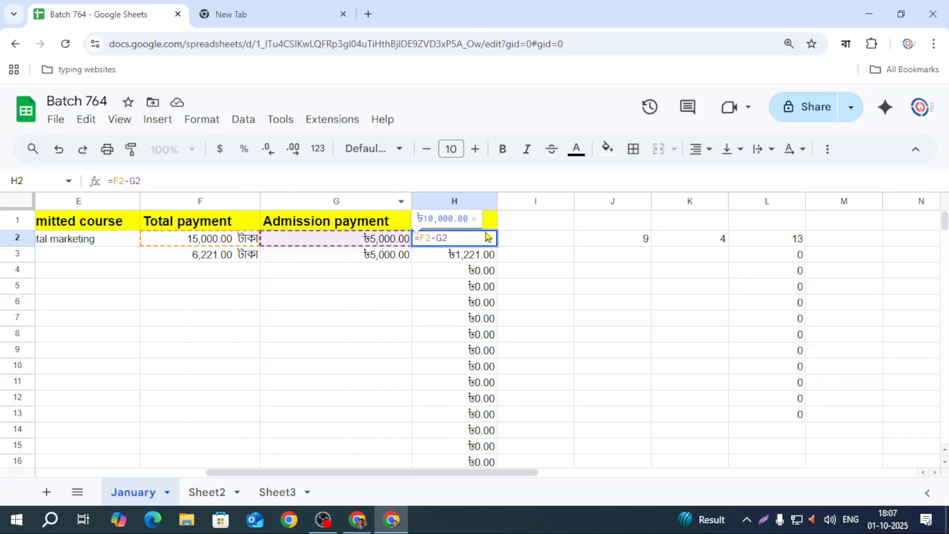
{"action": "key", "text": "Escape"}
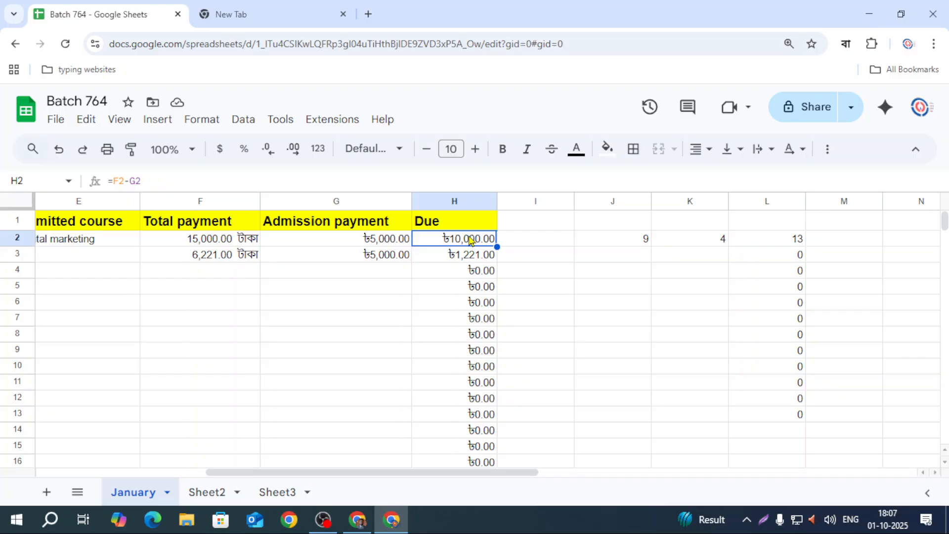
{"action": "left_click", "coordinate": [427, 289]}
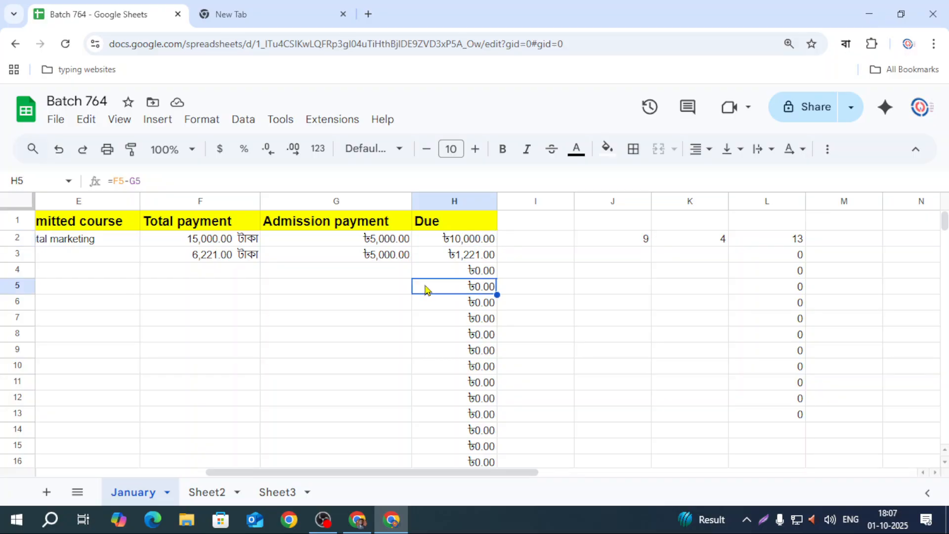
Fill the Due formula from H2 down to H70.
{"action": "left_click", "coordinate": [471, 242]}
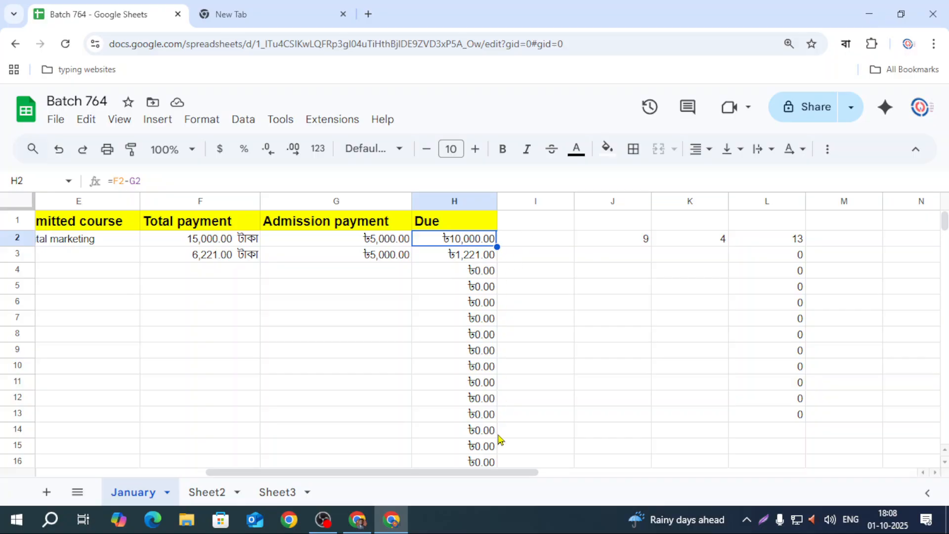
{"action": "left_click_drag", "start_coordinate": [494, 247], "coordinate": [655, 373]}
{"action": "scroll", "coordinate": [655, 373], "scroll_direction": "up", "scroll_amount": 10}
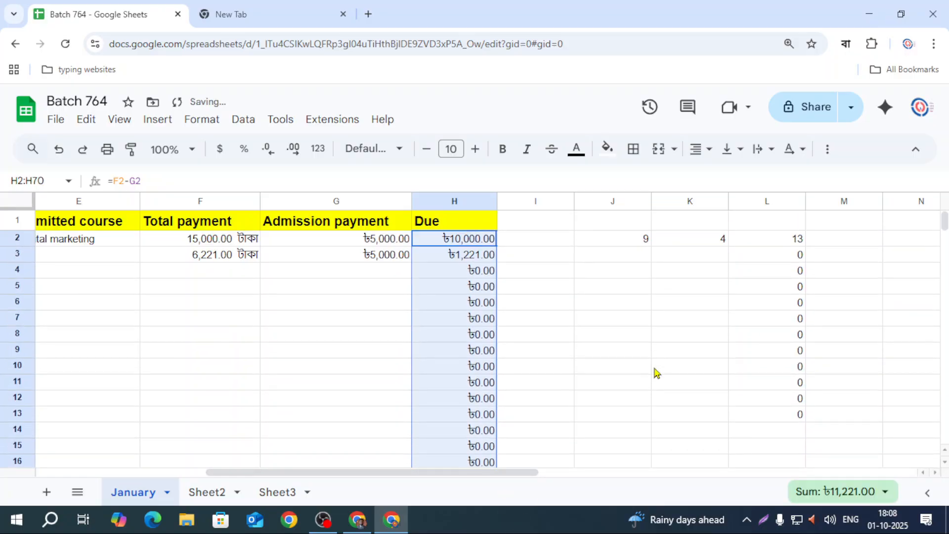
Point out the empty payment cells F4 and G4 that the Due formula in row 4 uses.
{"action": "left_click", "coordinate": [373, 270]}
{"action": "left_click", "coordinate": [202, 275]}
{"action": "left_click", "coordinate": [294, 267]}
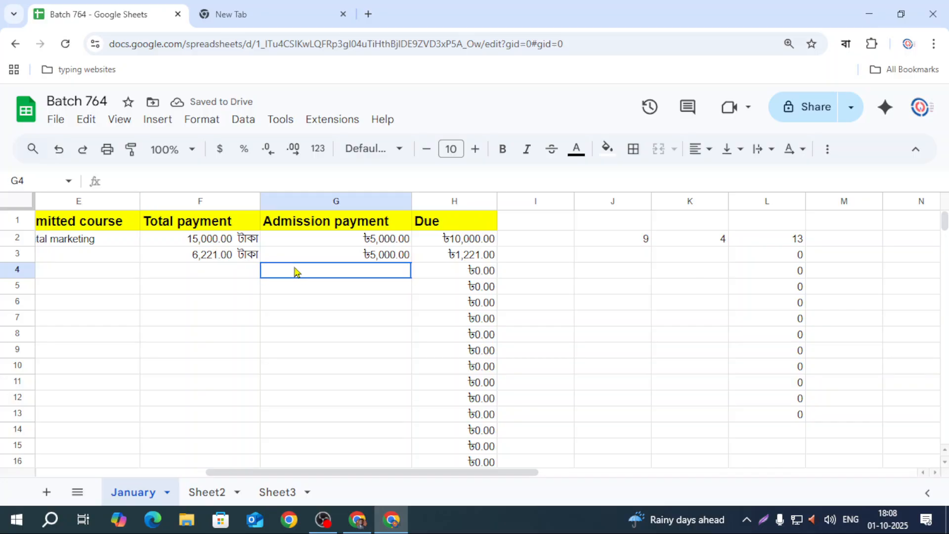
{"action": "left_click", "coordinate": [240, 276]}
{"action": "left_click", "coordinate": [334, 273]}
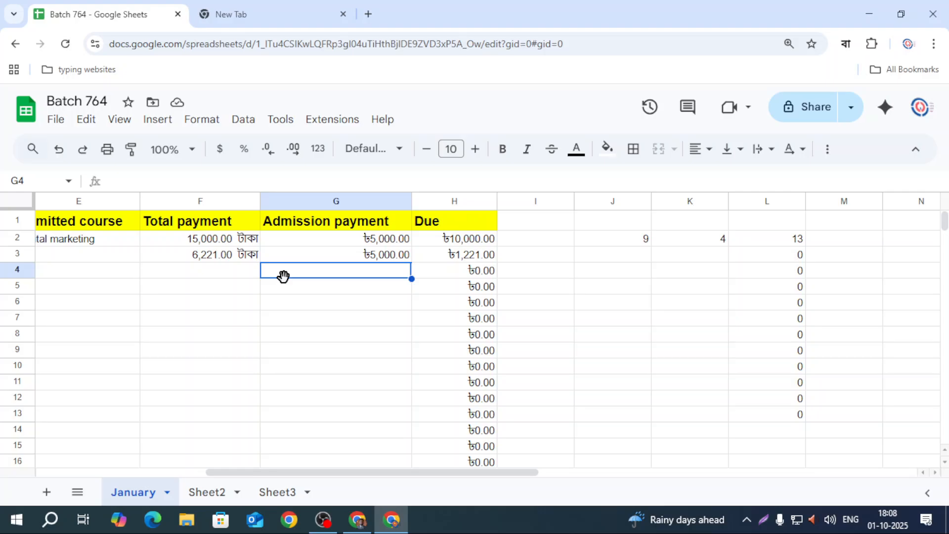
{"action": "left_click", "coordinate": [250, 271]}
View the number format options for the whole Total payment column without applying one, and return to cell F4.
{"action": "left_click", "coordinate": [202, 121]}
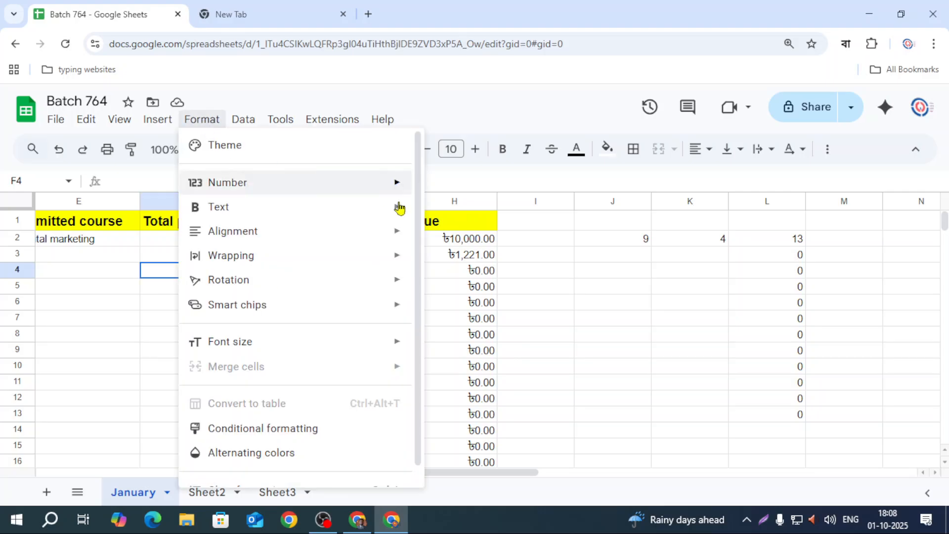
{"action": "left_click", "coordinate": [111, 354]}
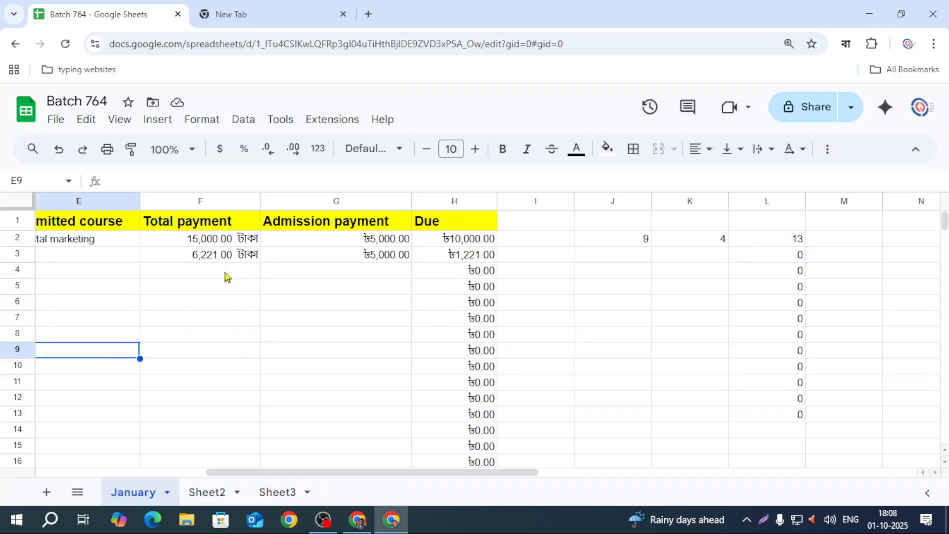
{"action": "left_click", "coordinate": [203, 201]}
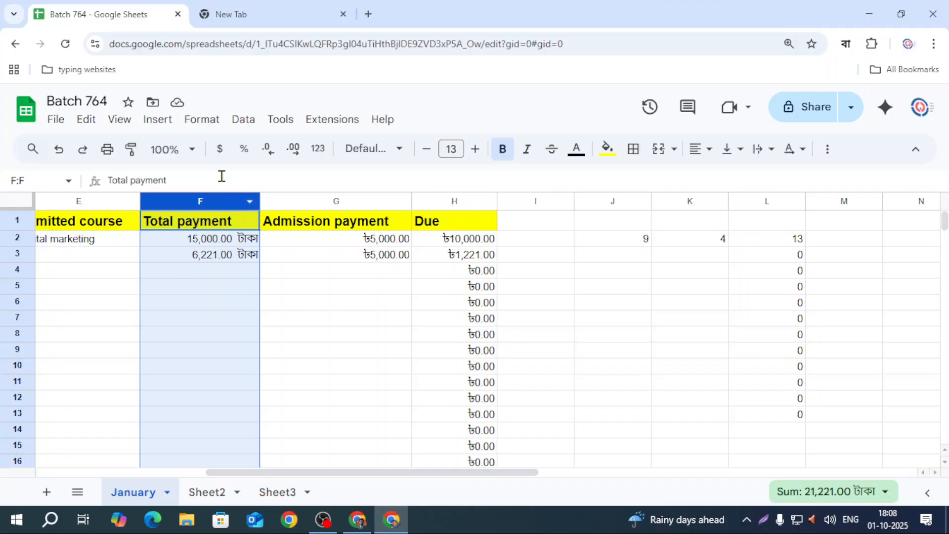
{"action": "left_click", "coordinate": [207, 120]}
{"action": "mouse_move", "coordinate": [307, 181]}
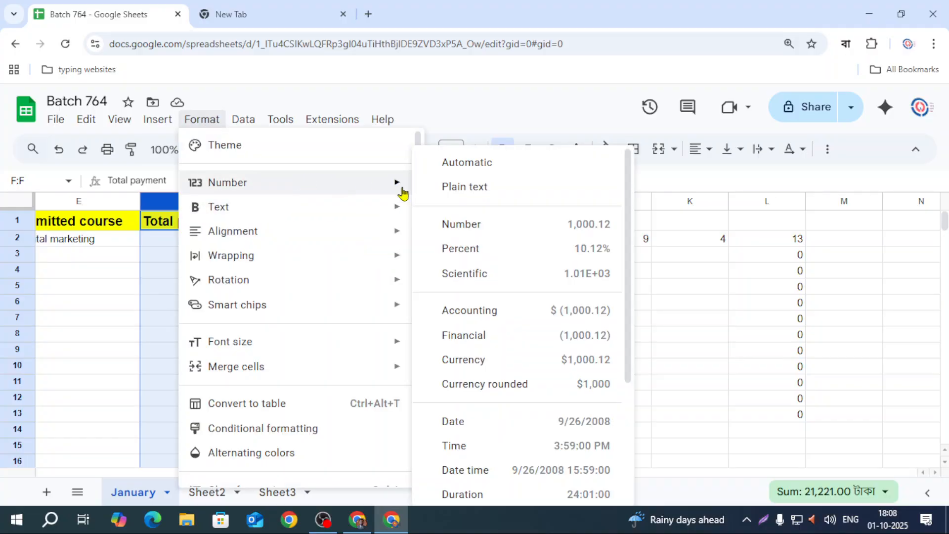
{"action": "left_click", "coordinate": [68, 322]}
{"action": "left_click", "coordinate": [237, 274]}
{"action": "left_click", "coordinate": [229, 201]}
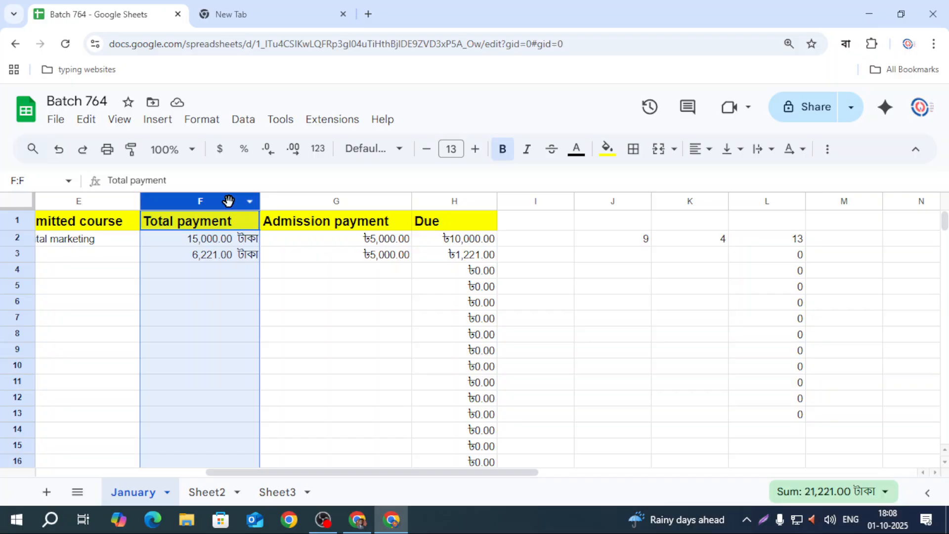
{"action": "left_click", "coordinate": [247, 324]}
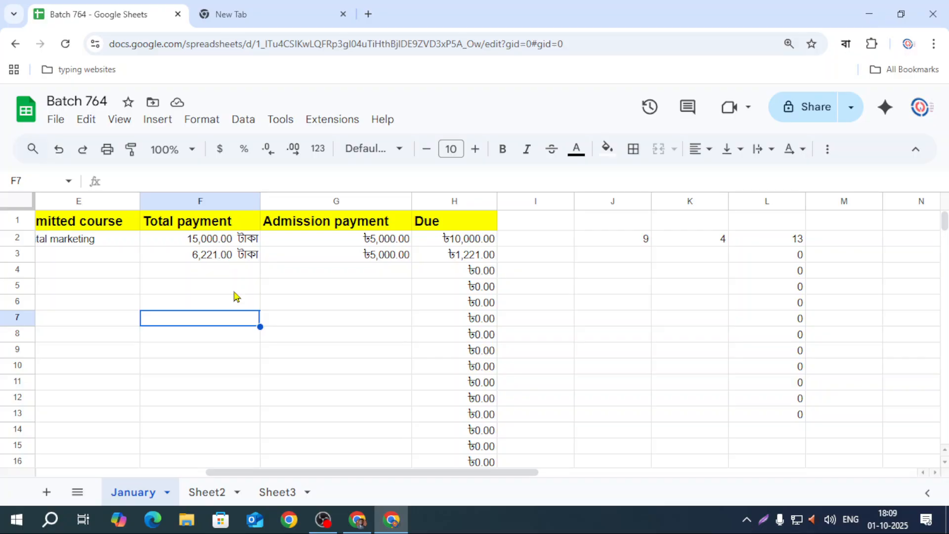
{"action": "left_click", "coordinate": [247, 270]}
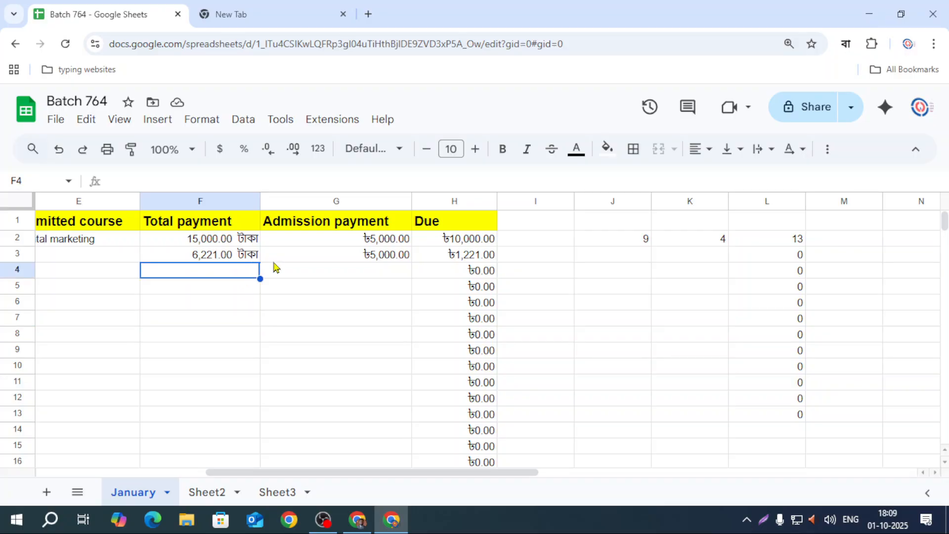
Point out the whole Admission payment column and the Total payment cells F3 and F4.
{"action": "left_click", "coordinate": [364, 200]}
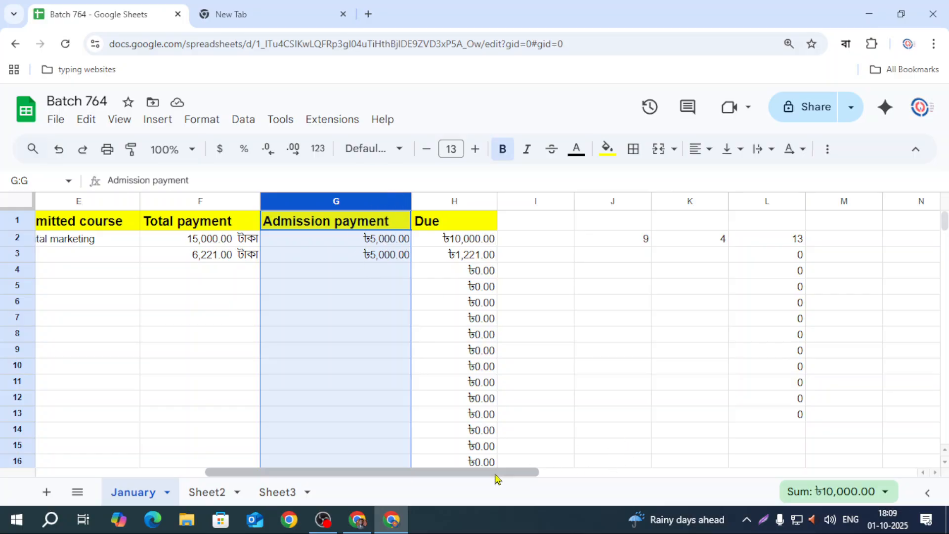
{"action": "left_click_drag", "start_coordinate": [497, 472], "coordinate": [370, 472]}
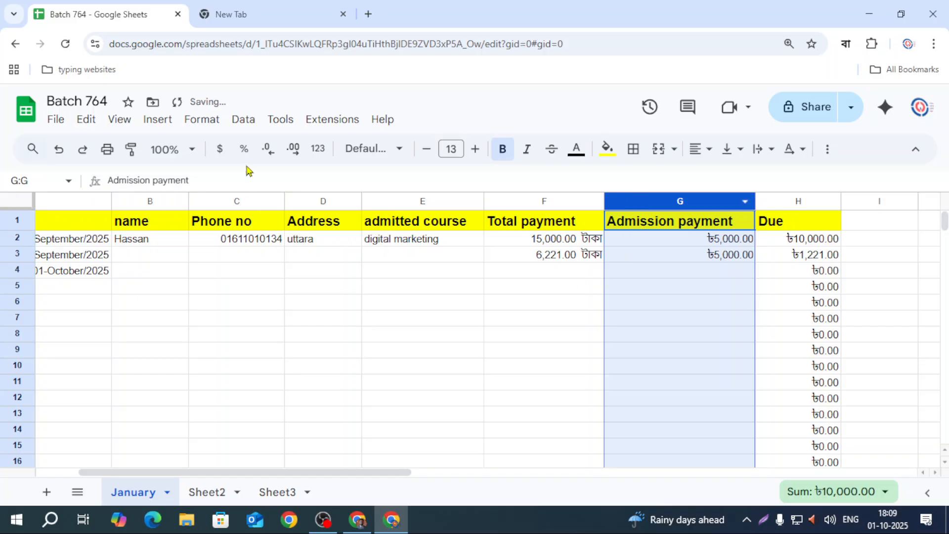
{"action": "left_click", "coordinate": [544, 271]}
{"action": "left_click", "coordinate": [561, 261]}
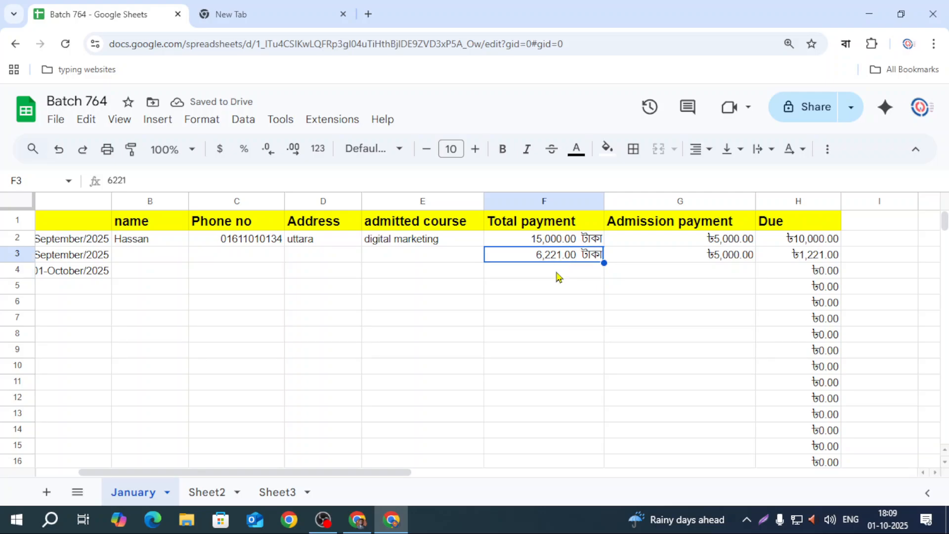
{"action": "left_click", "coordinate": [557, 275]}
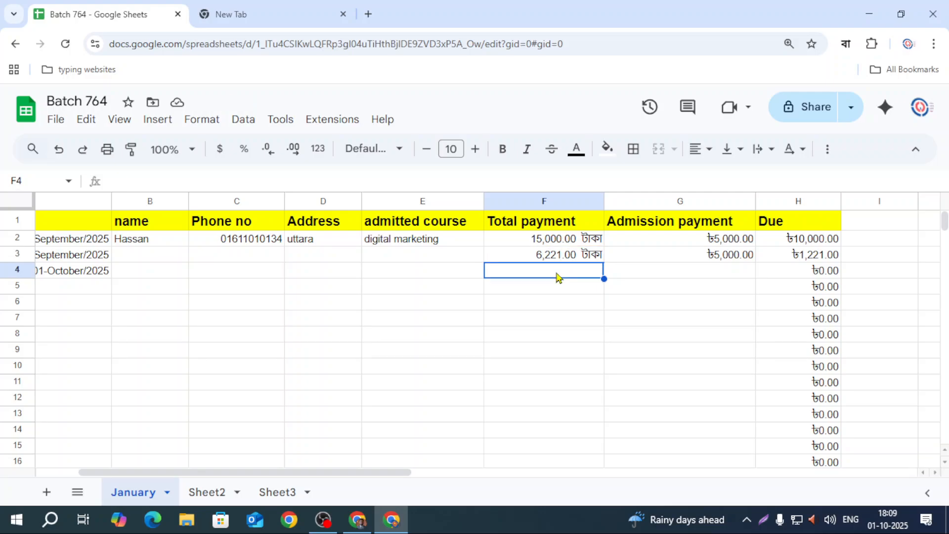
Check the payment cells F4 and G4 and inspect the Due formula in H4.
{"action": "left_click_drag", "start_coordinate": [343, 464], "coordinate": [494, 465]}
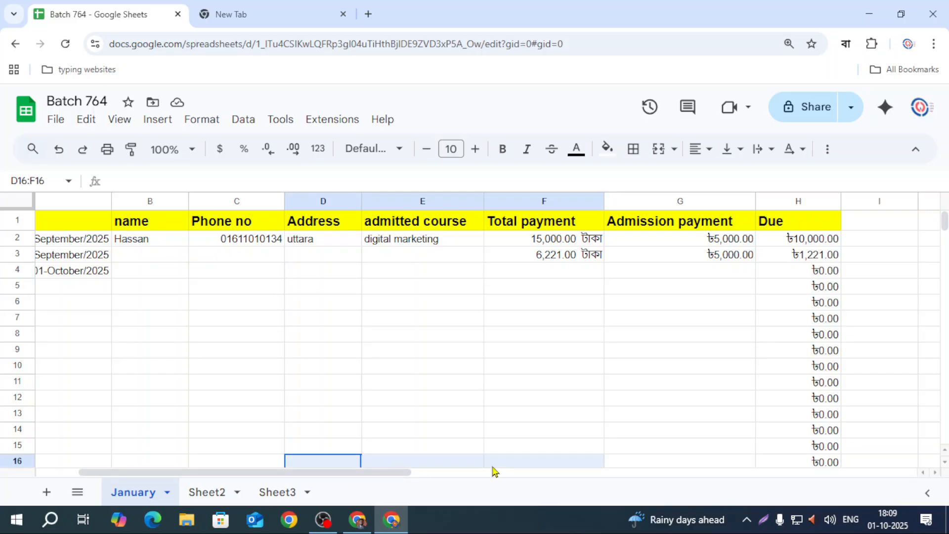
{"action": "left_click", "coordinate": [721, 370]}
{"action": "left_click_drag", "start_coordinate": [383, 473], "coordinate": [527, 476]}
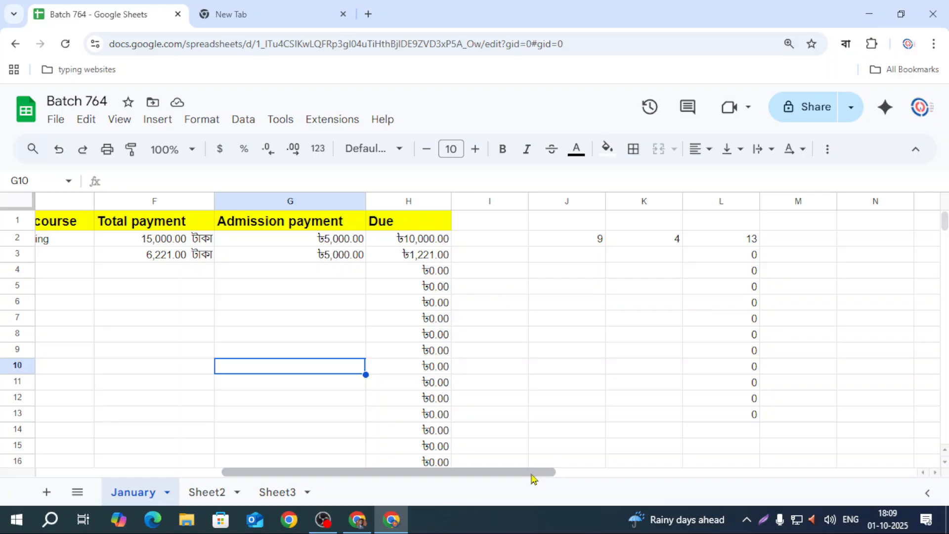
{"action": "left_click", "coordinate": [171, 275]}
{"action": "left_click", "coordinate": [243, 272]}
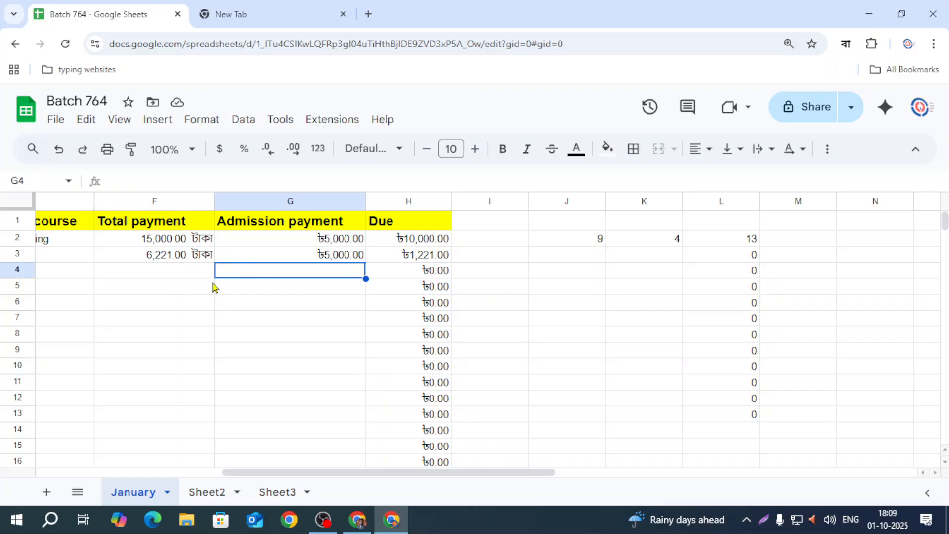
{"action": "left_click", "coordinate": [404, 270]}
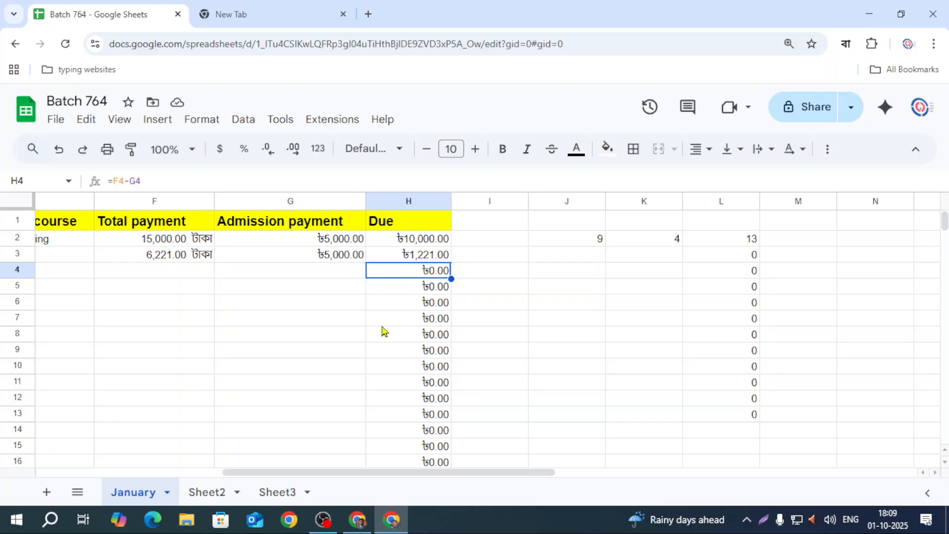
Enter 15000 as the total payment in F4 and 6000 as the admission payment in G4.
{"action": "left_click", "coordinate": [155, 260]}
{"action": "left_click", "coordinate": [157, 271]}
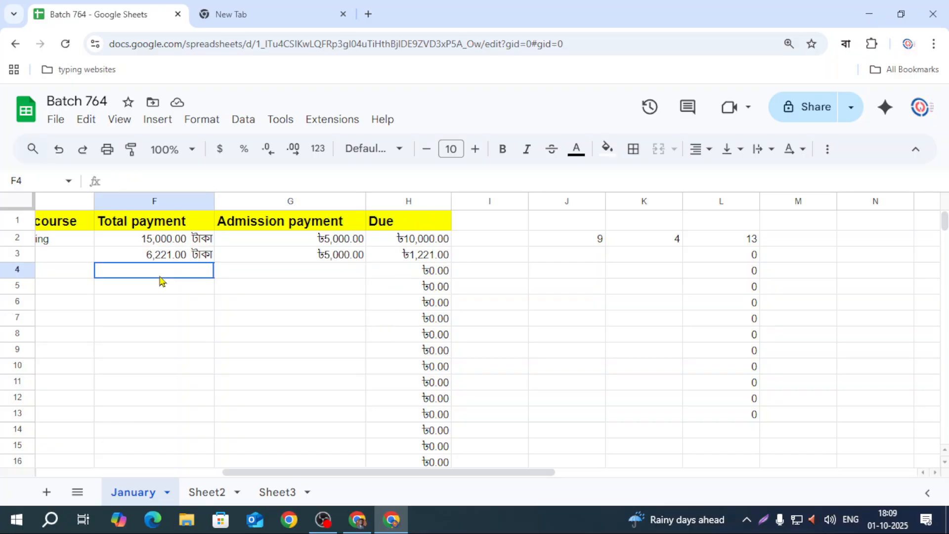
{"action": "type", "text": "15000"}
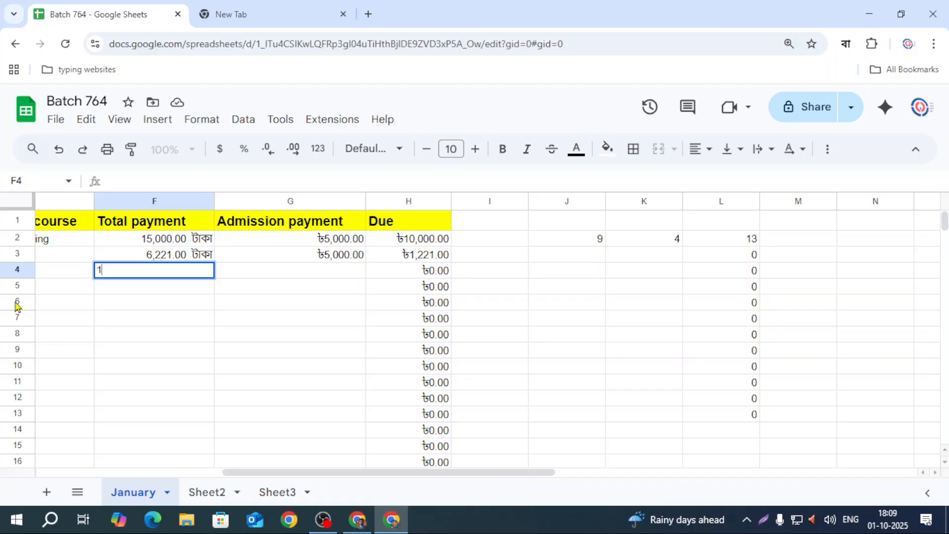
{"action": "left_click", "coordinate": [275, 278]}
{"action": "type", "text": "6000"}
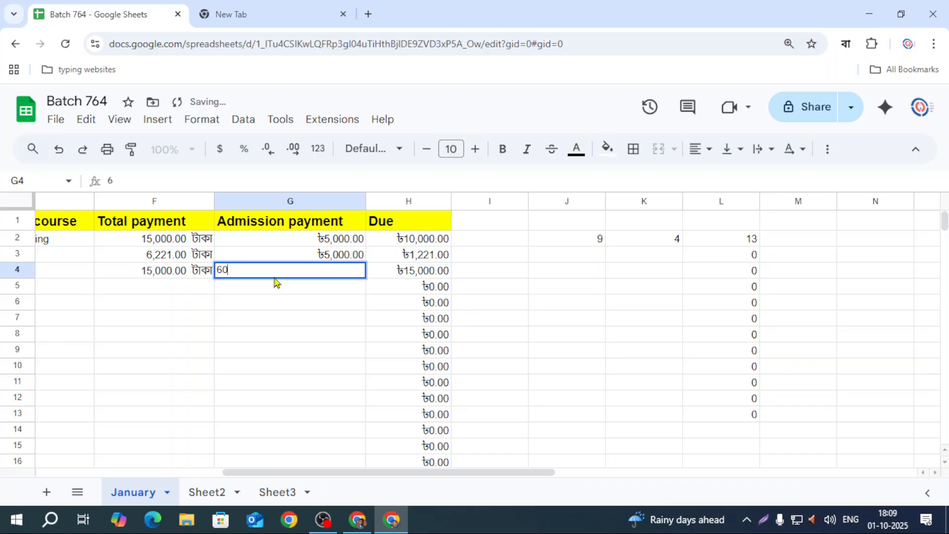
{"action": "left_click", "coordinate": [264, 335]}
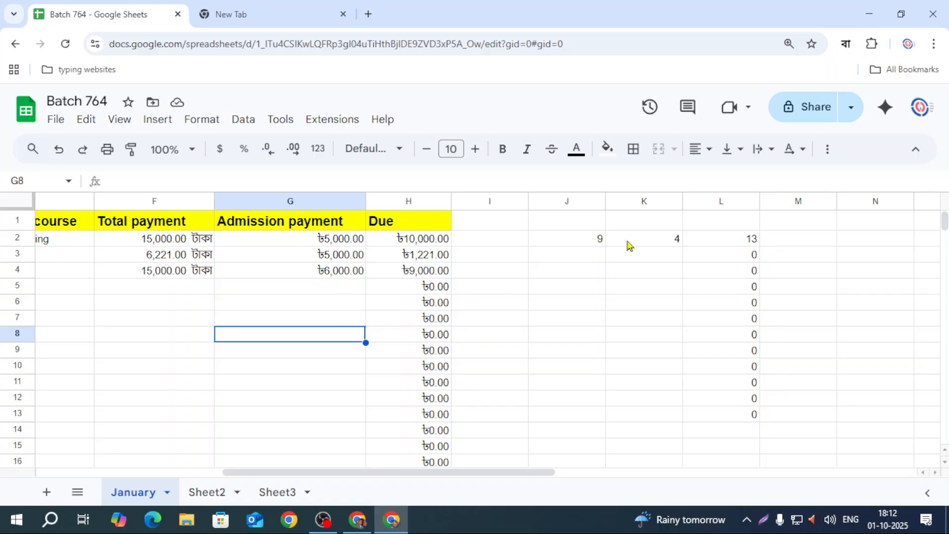
Review the Admission payment and Due columns, then inspect the formula in H2 and its source cells F2 and G2.
{"action": "left_click", "coordinate": [293, 203]}
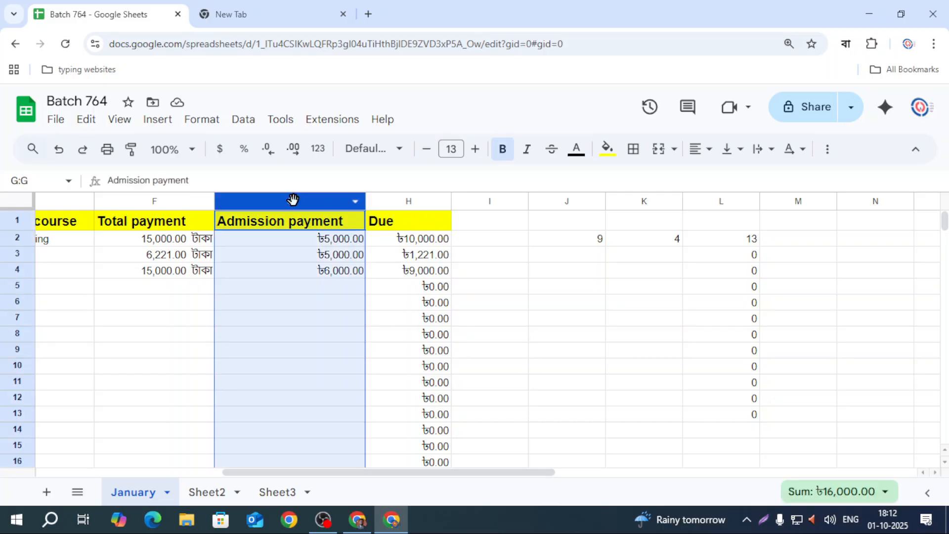
{"action": "left_click", "coordinate": [409, 201]}
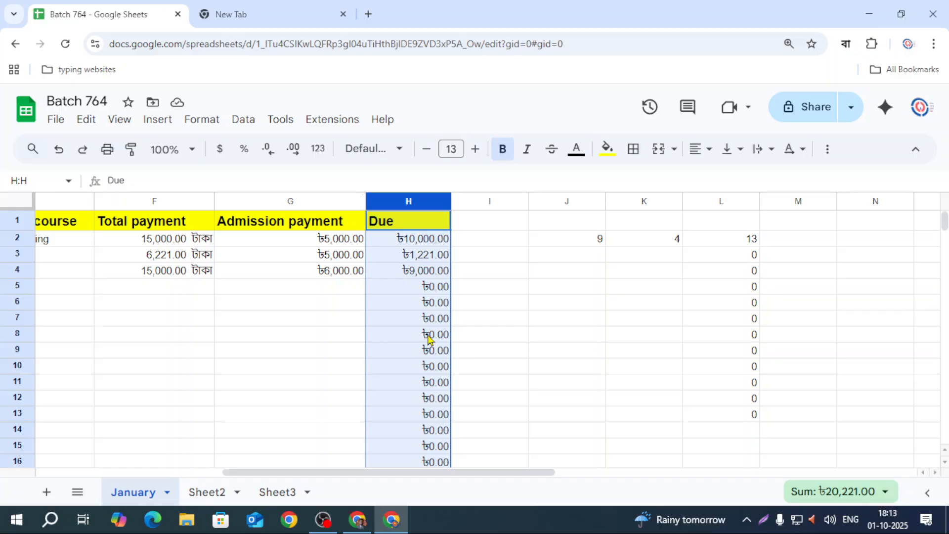
{"action": "left_click", "coordinate": [601, 291]}
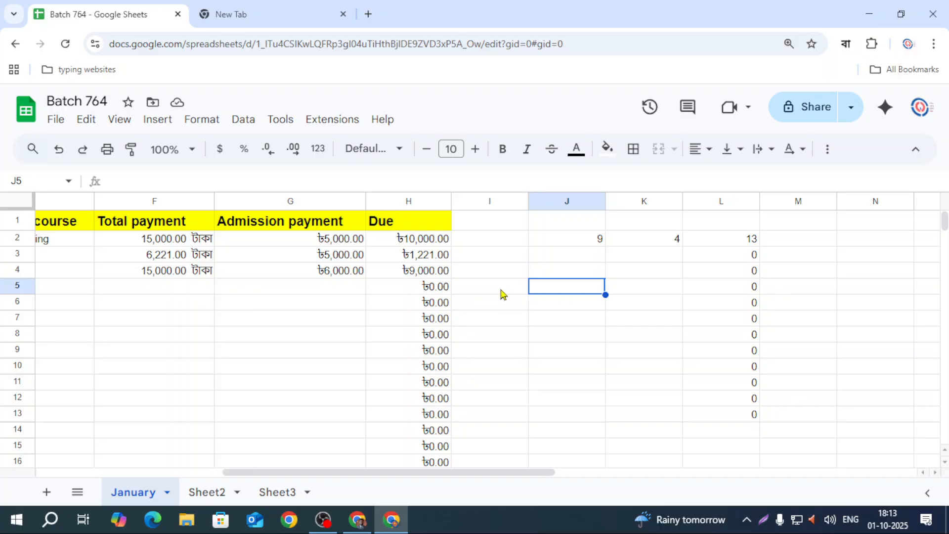
{"action": "left_click", "coordinate": [447, 241]}
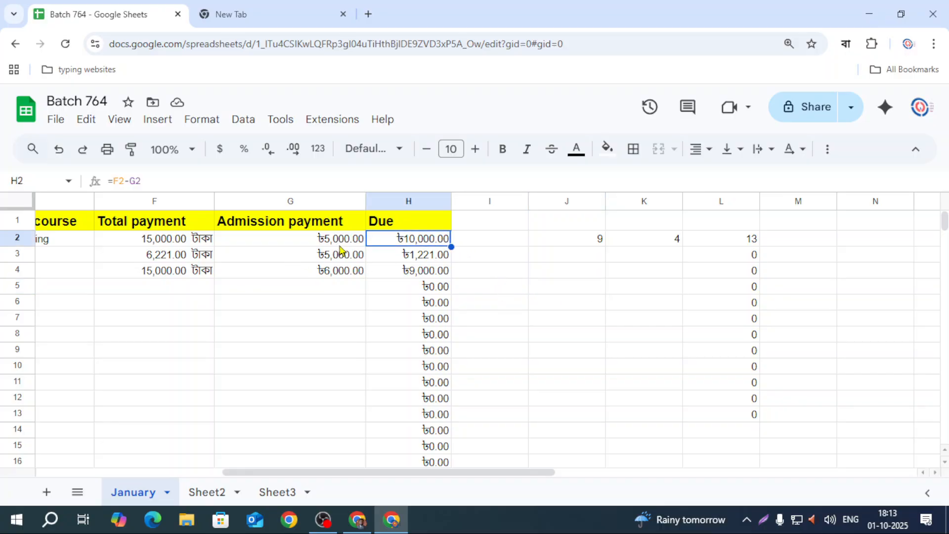
{"action": "left_click", "coordinate": [189, 240]}
{"action": "left_click", "coordinate": [291, 241]}
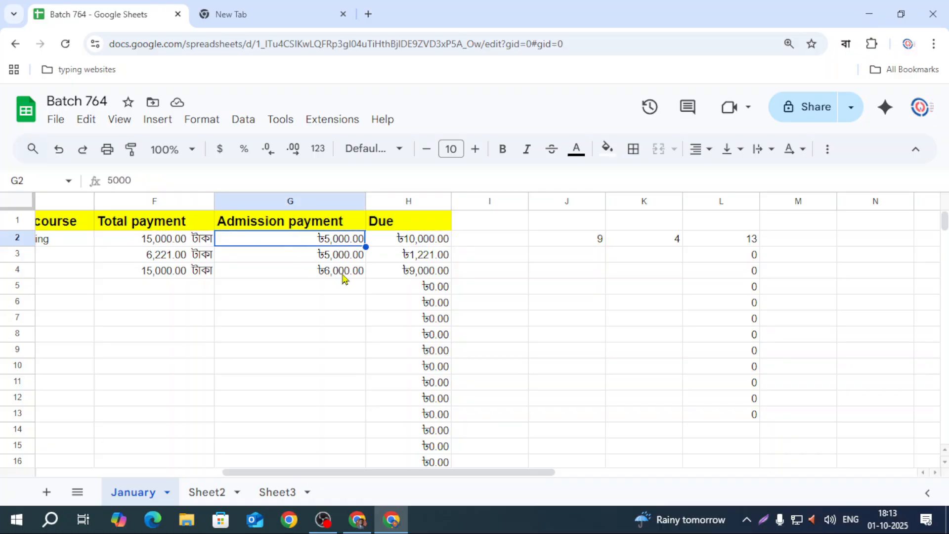
Fill the Due formula from H2 down the column again.
{"action": "left_click", "coordinate": [409, 243]}
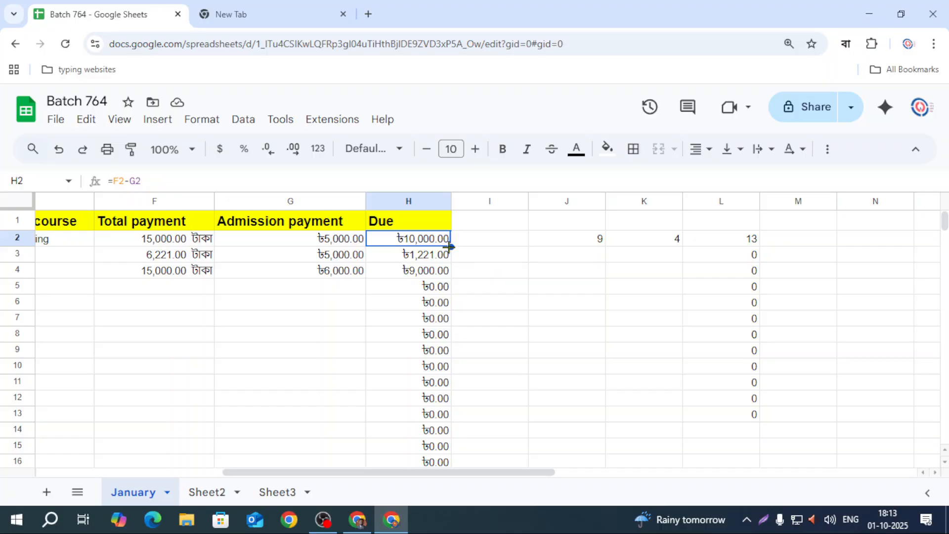
{"action": "left_click_drag", "start_coordinate": [449, 246], "coordinate": [435, 444]}
{"action": "left_click", "coordinate": [500, 380]}
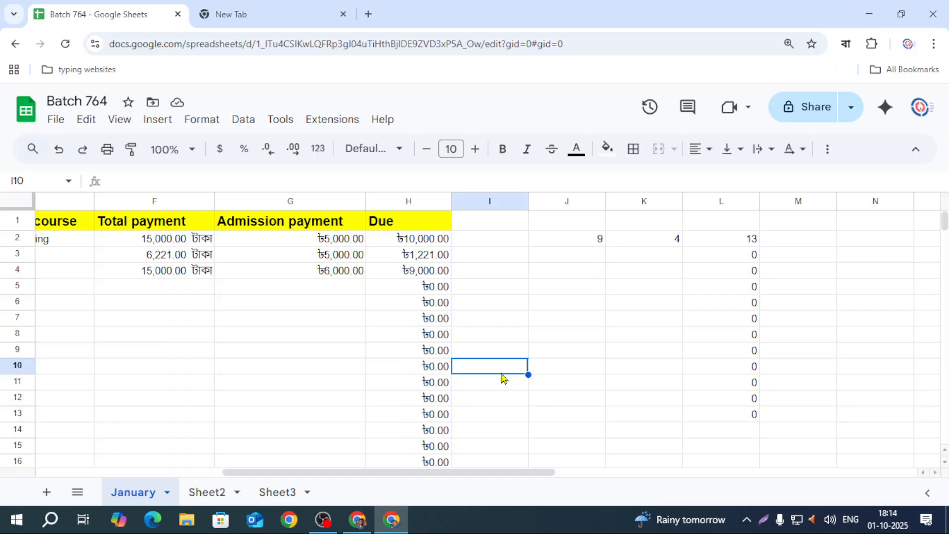
Clear the practice numbers and sum formulas from J2:L13.
{"action": "left_click", "coordinate": [346, 291]}
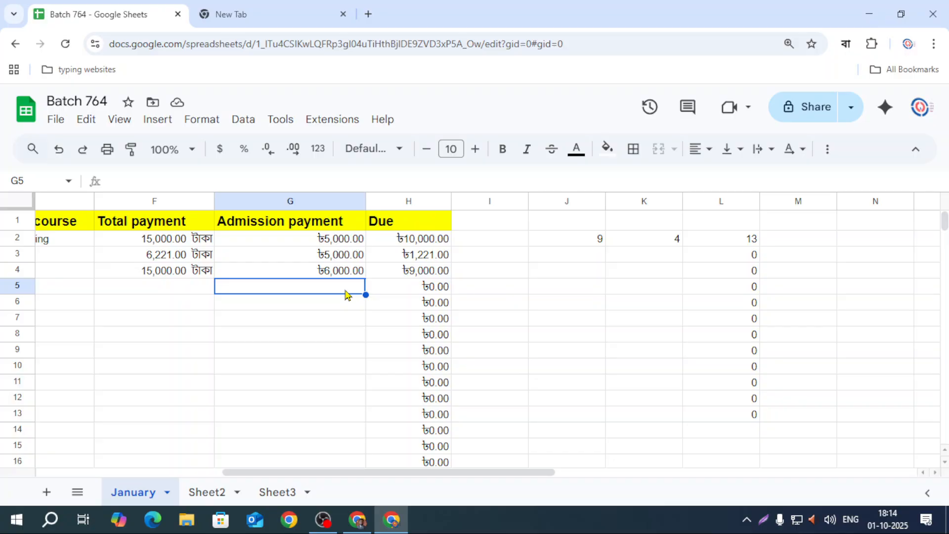
{"action": "left_click", "coordinate": [600, 244]}
{"action": "left_click", "coordinate": [636, 249]}
{"action": "left_click", "coordinate": [563, 246], "text": "shift"}
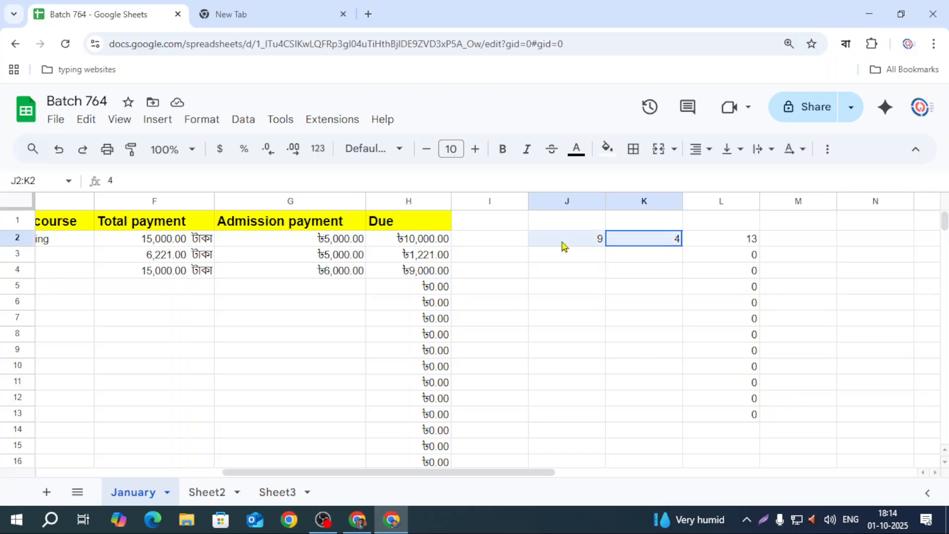
{"action": "left_click_drag", "start_coordinate": [599, 244], "coordinate": [748, 429]}
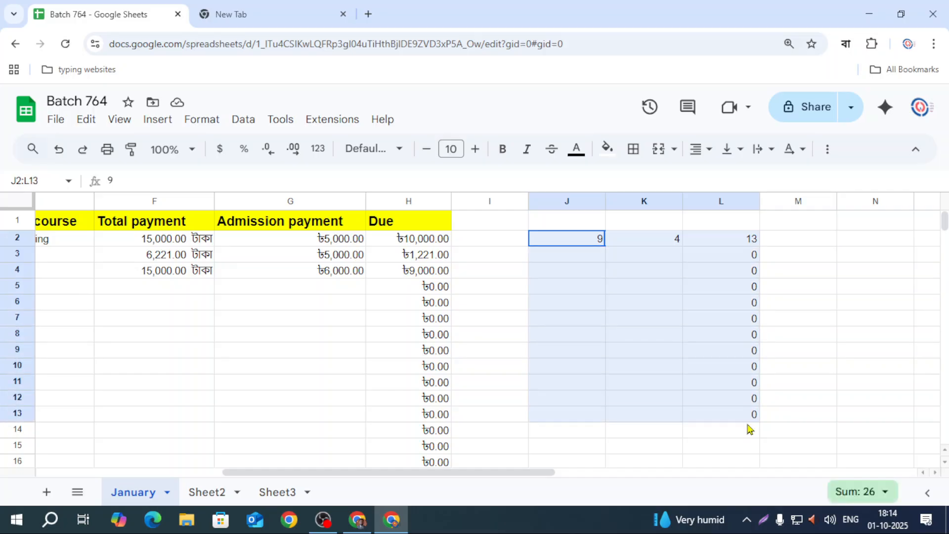
{"action": "key", "text": "Delete"}
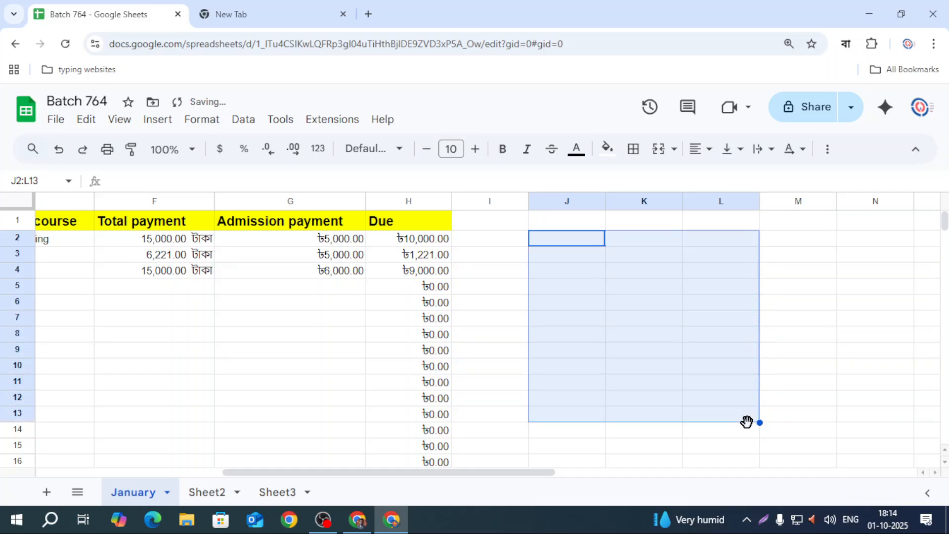
{"action": "left_click", "coordinate": [470, 272]}
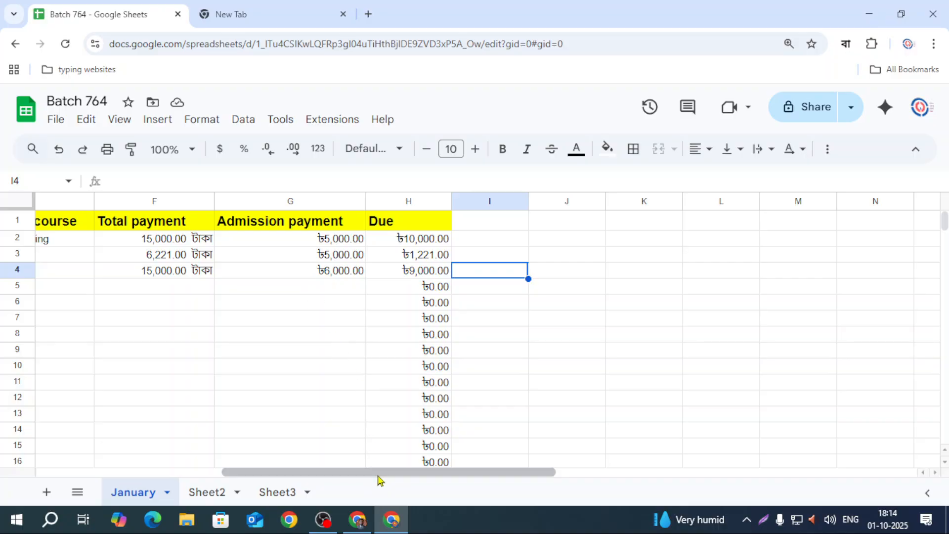
Point out the next payment cells in rows 5 and 6 and inspect the Due formula in H5.
{"action": "mouse_move", "coordinate": [377, 472]}
{"action": "left_mouse_down"}
{"action": "mouse_move", "coordinate": [36, 471]}
{"action": "mouse_move", "coordinate": [360, 474]}
{"action": "left_mouse_up"}
{"action": "left_click", "coordinate": [124, 220]}
{"action": "left_click", "coordinate": [239, 335]}
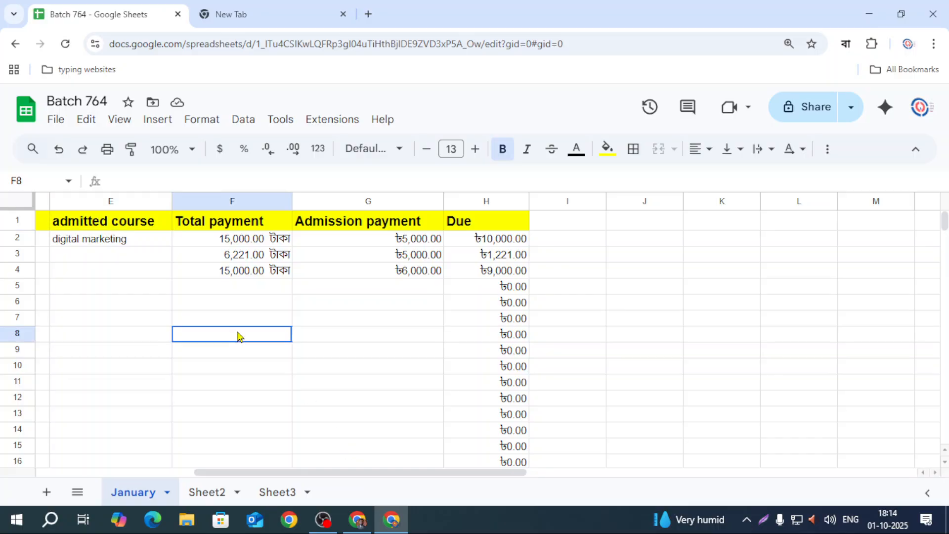
{"action": "left_click", "coordinate": [265, 288]}
{"action": "left_click", "coordinate": [268, 302]}
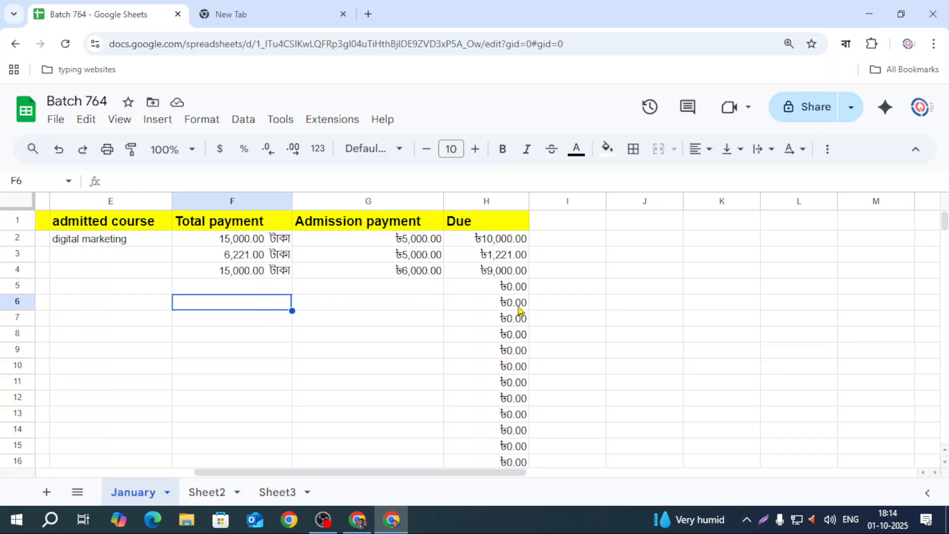
{"action": "left_click", "coordinate": [365, 272]}
{"action": "left_click", "coordinate": [374, 289]}
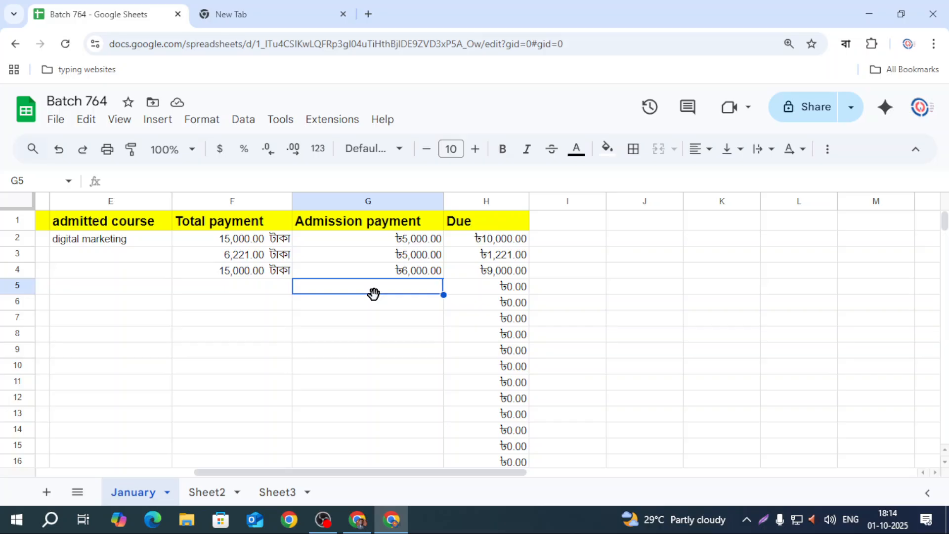
{"action": "left_click", "coordinate": [513, 286]}
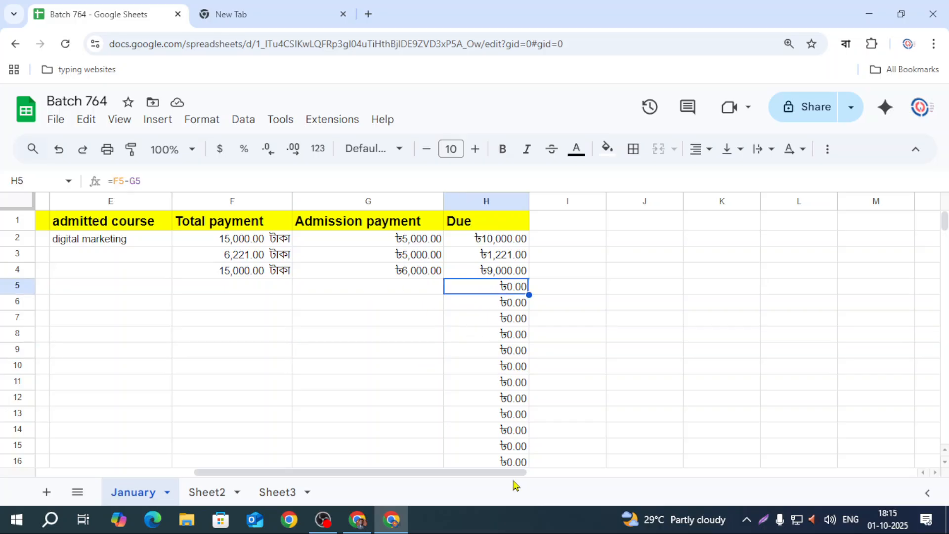
{"action": "mouse_move", "coordinate": [514, 472]}
{"action": "left_mouse_down"}
{"action": "mouse_move", "coordinate": [604, 472]}
{"action": "mouse_move", "coordinate": [511, 471]}
{"action": "left_mouse_up"}
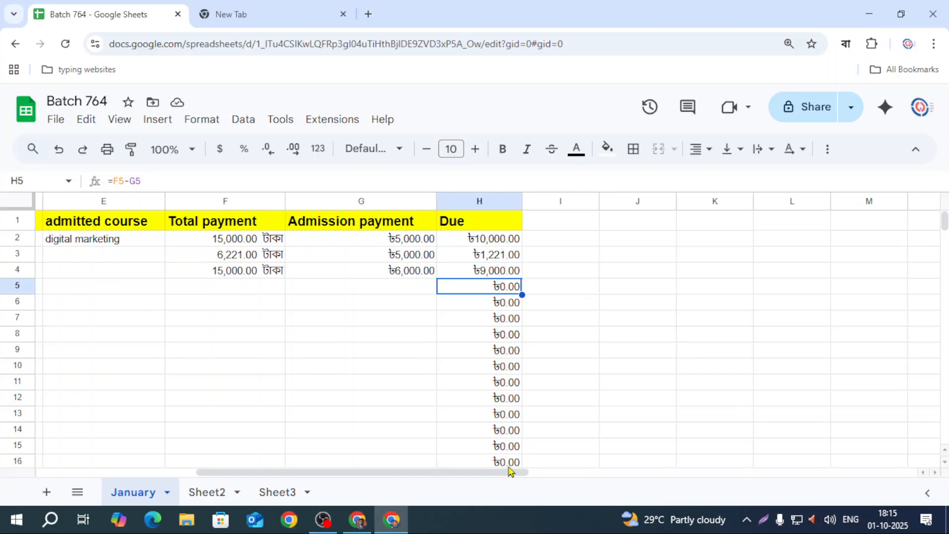
{"action": "left_click", "coordinate": [587, 254]}
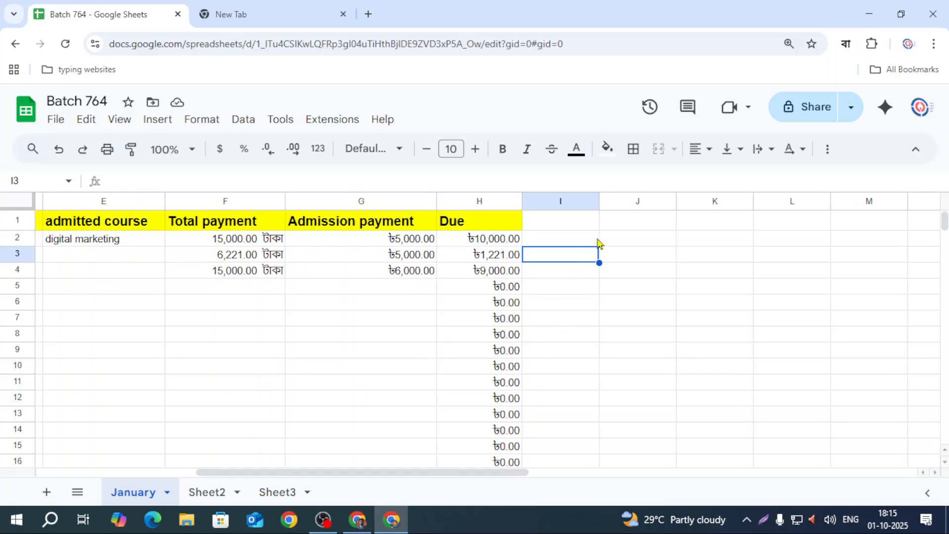
Review the January sheet from the date column across to Due and down through the rows below the entries.
{"action": "left_click", "coordinate": [598, 241]}
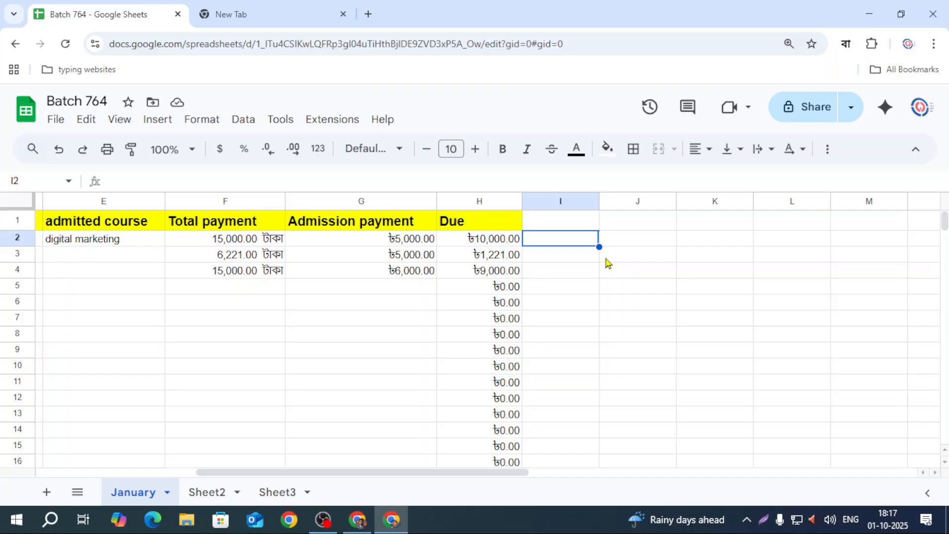
{"action": "left_click", "coordinate": [275, 388]}
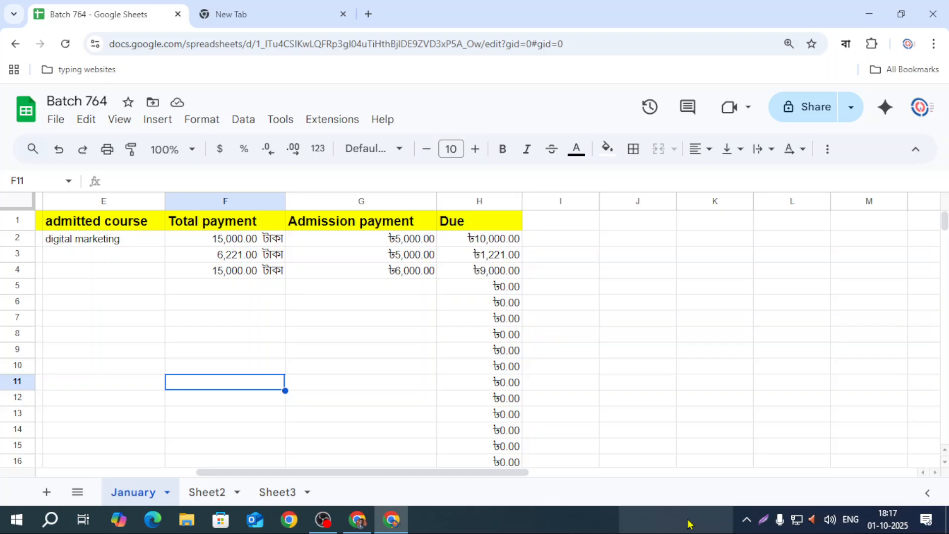
{"action": "left_click", "coordinate": [447, 463]}
{"action": "left_click_drag", "start_coordinate": [423, 472], "coordinate": [84, 471]}
{"action": "scroll", "coordinate": [457, 345], "scroll_direction": "up", "scroll_amount": 1}
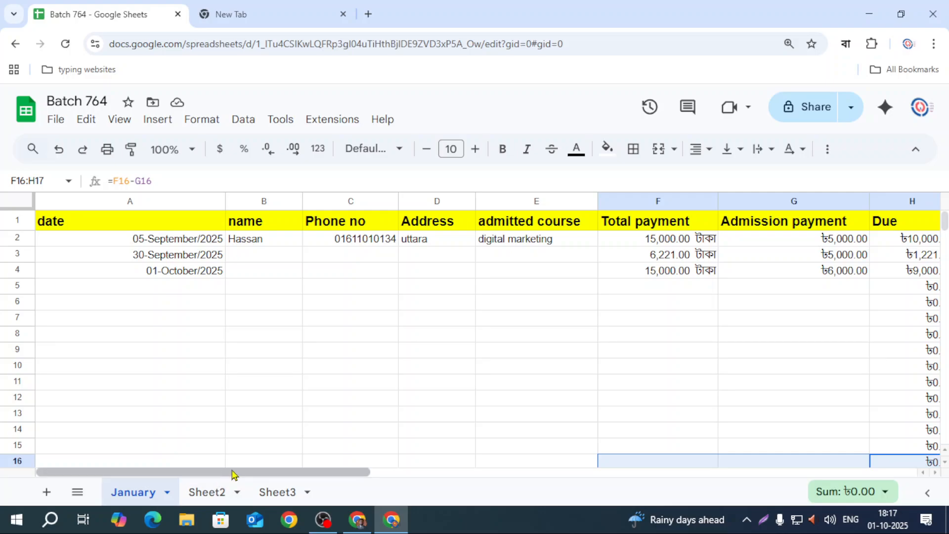
{"action": "left_click_drag", "start_coordinate": [233, 474], "coordinate": [5, 484]}
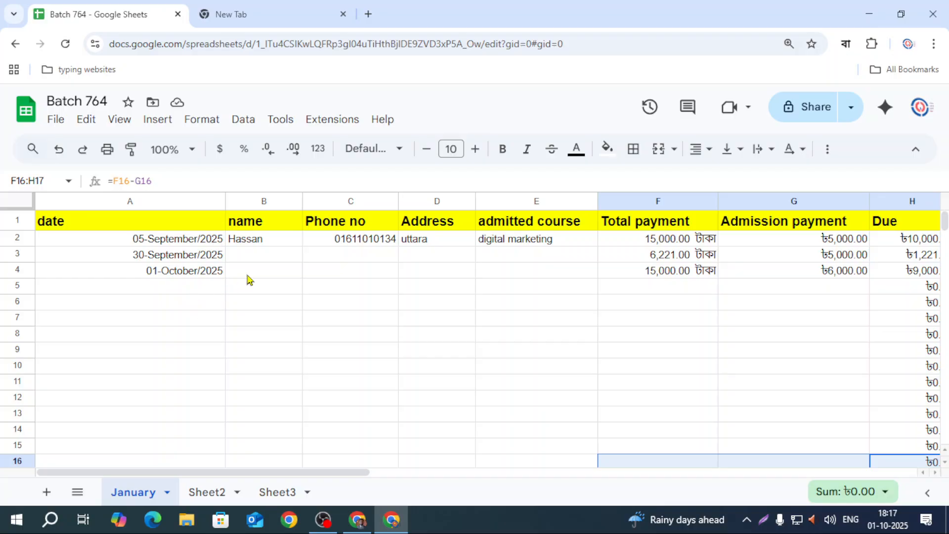
{"action": "scroll", "coordinate": [247, 277], "scroll_direction": "down", "scroll_amount": 5}
{"action": "scroll", "coordinate": [248, 301], "scroll_direction": "up", "scroll_amount": 6}
{"action": "scroll", "coordinate": [271, 294], "scroll_direction": "down", "scroll_amount": 3}
{"action": "scroll", "coordinate": [272, 295], "scroll_direction": "down", "scroll_amount": 10}
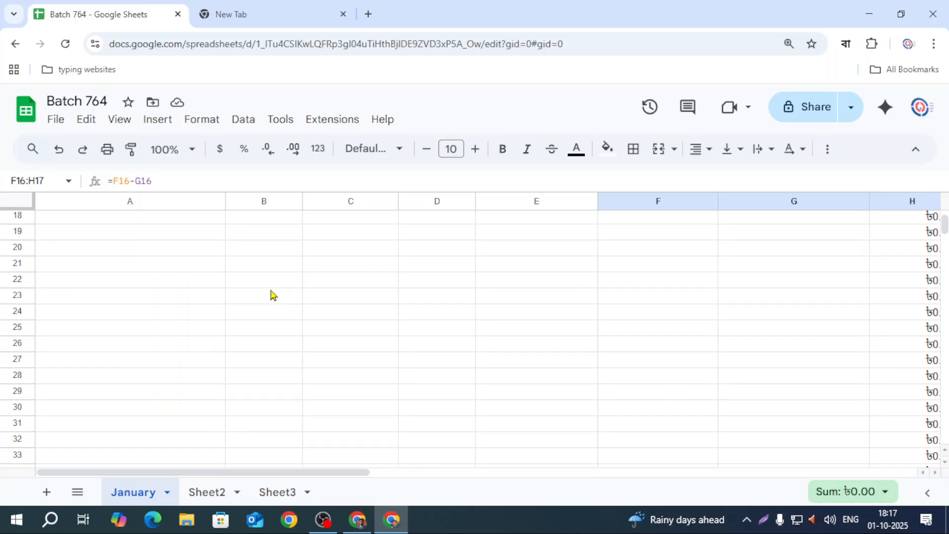
Review the January sheet well below the entries and back, checking whether the header row remains in view.
{"action": "scroll", "coordinate": [271, 295], "scroll_direction": "up", "scroll_amount": 8}
{"action": "scroll", "coordinate": [271, 295], "scroll_direction": "up", "scroll_amount": 6}
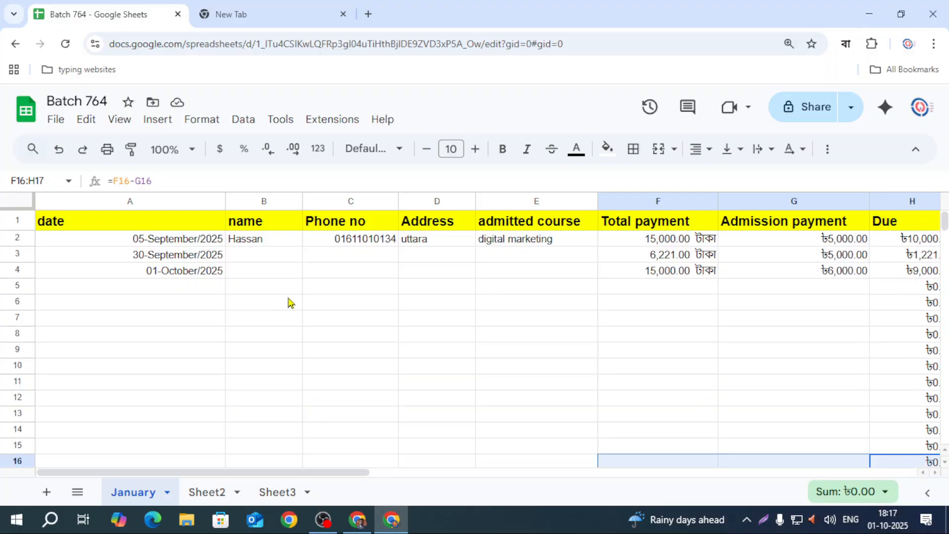
{"action": "scroll", "coordinate": [291, 303], "scroll_direction": "down", "scroll_amount": 20}
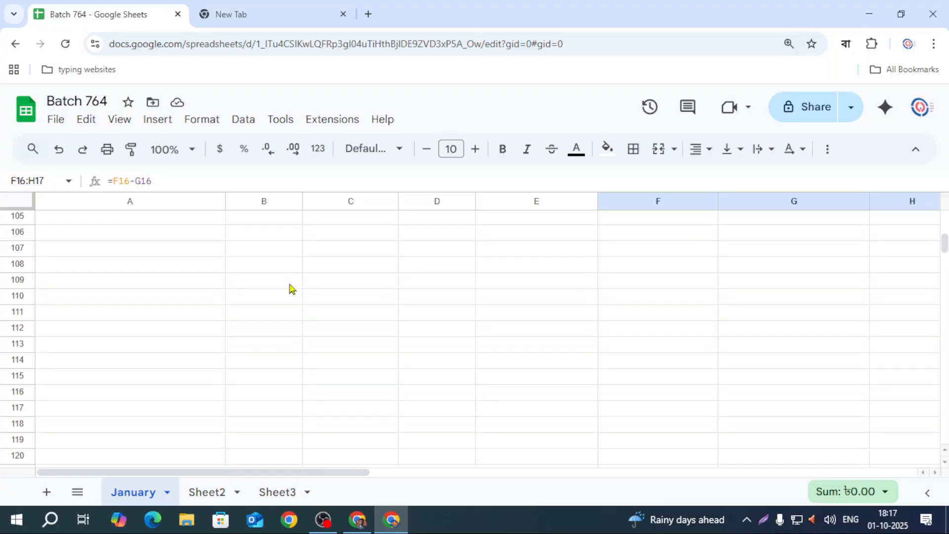
{"action": "scroll", "coordinate": [291, 289], "scroll_direction": "down", "scroll_amount": 8}
{"action": "scroll", "coordinate": [294, 289], "scroll_direction": "up", "scroll_amount": 20}
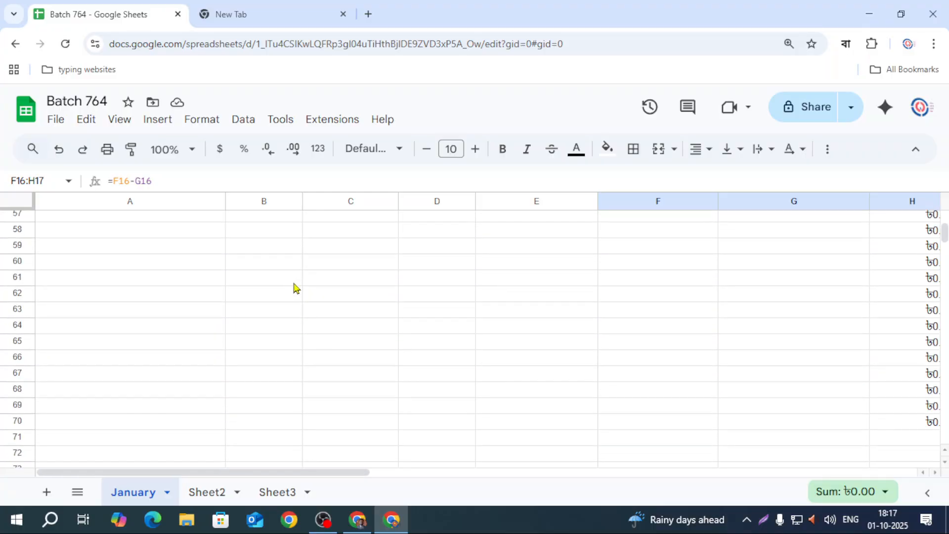
{"action": "scroll", "coordinate": [294, 289], "scroll_direction": "up", "scroll_amount": 16}
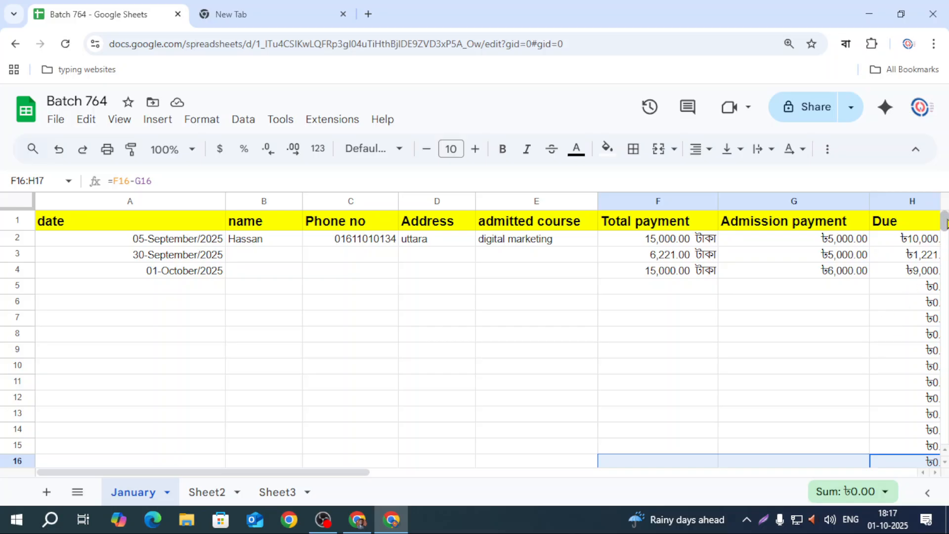
{"action": "mouse_move", "coordinate": [945, 221]}
{"action": "left_mouse_down"}
{"action": "mouse_move", "coordinate": [944, 243]}
{"action": "mouse_move", "coordinate": [945, 221]}
{"action": "left_mouse_up"}
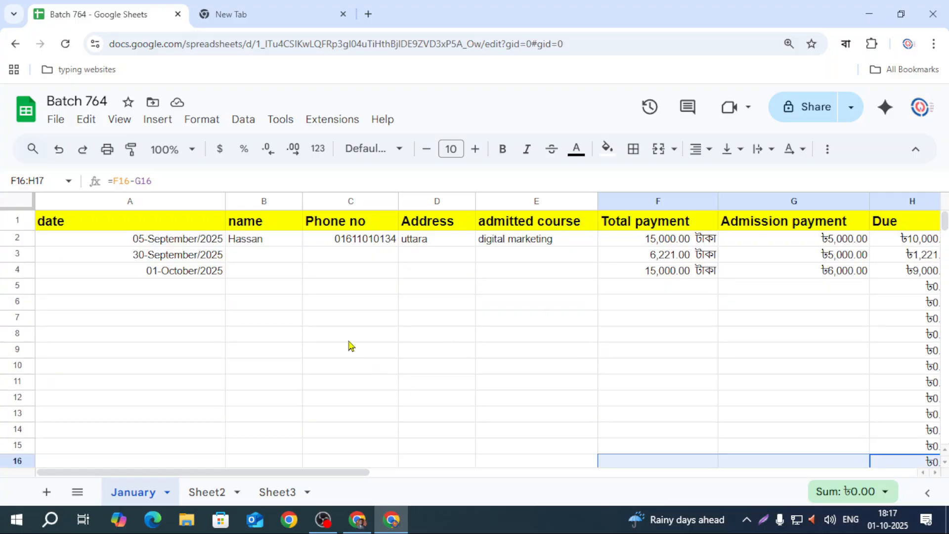
{"action": "scroll", "coordinate": [339, 309], "scroll_direction": "down", "scroll_amount": 3}
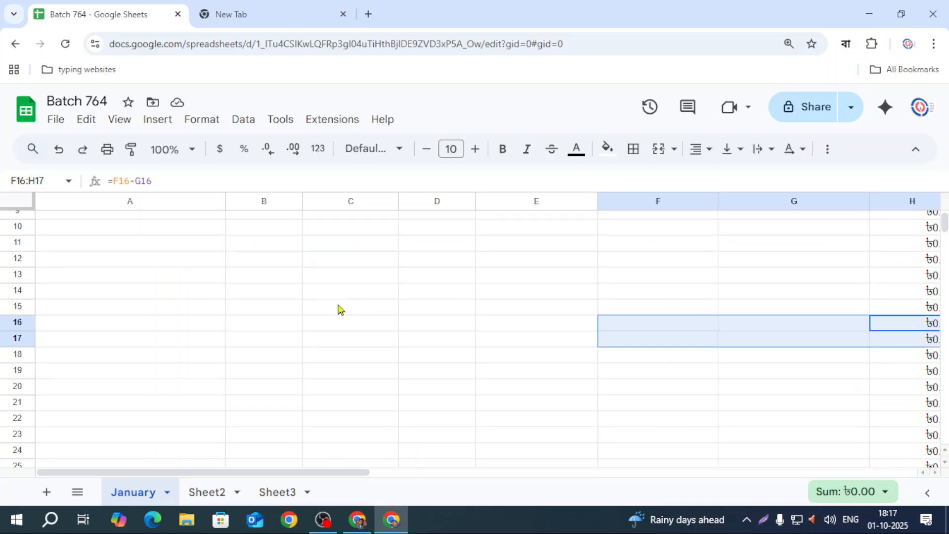
{"action": "scroll", "coordinate": [339, 309], "scroll_direction": "up", "scroll_amount": 3}
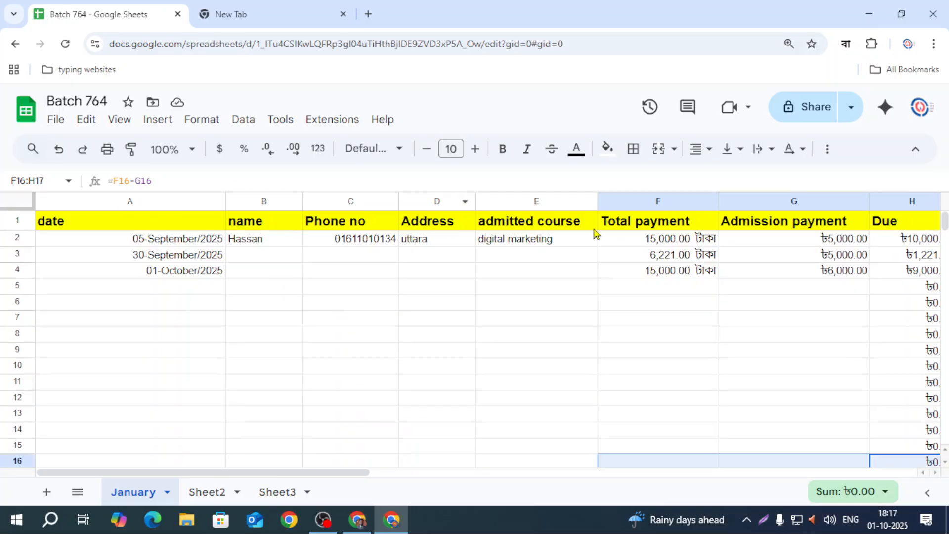
Freeze the January sheet up to row 1 and check the header row against the rows far below.
{"action": "left_click", "coordinate": [19, 220]}
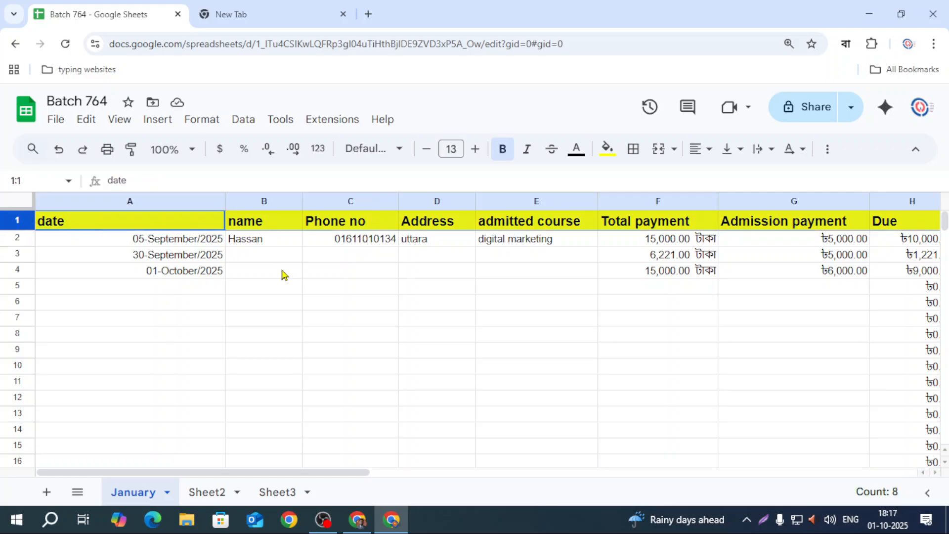
{"action": "scroll", "coordinate": [282, 272], "scroll_direction": "down", "scroll_amount": 2}
{"action": "scroll", "coordinate": [283, 273], "scroll_direction": "up", "scroll_amount": 2}
{"action": "right_click", "coordinate": [20, 226]}
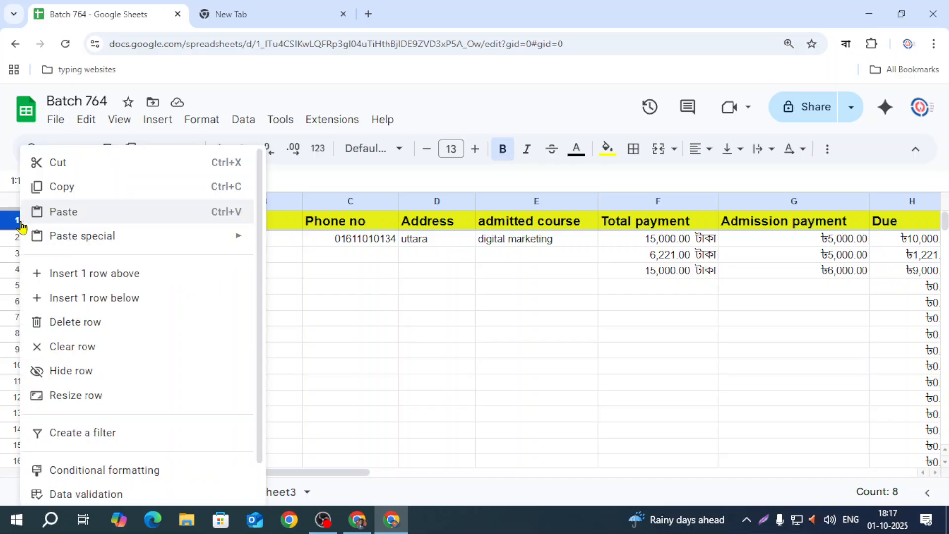
{"action": "scroll", "coordinate": [168, 451], "scroll_direction": "down", "scroll_amount": 1}
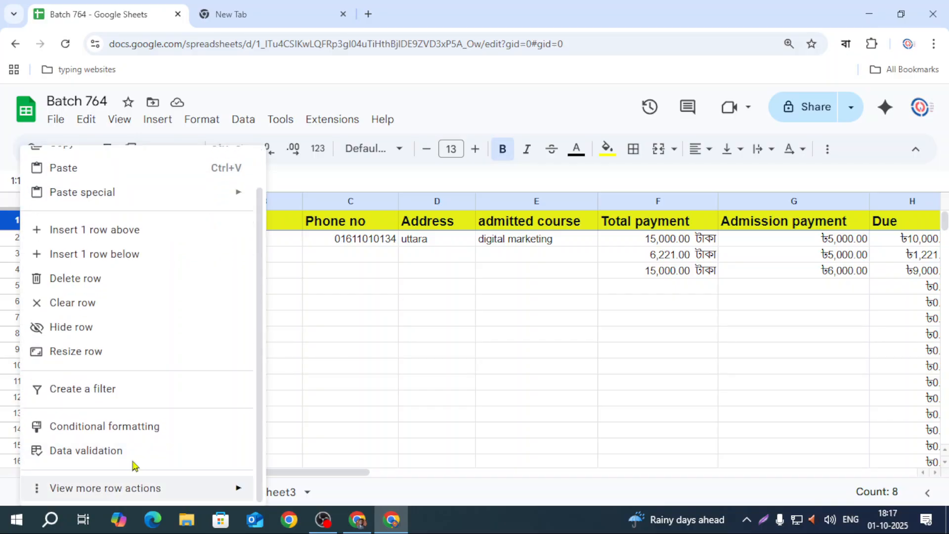
{"action": "mouse_move", "coordinate": [101, 487]}
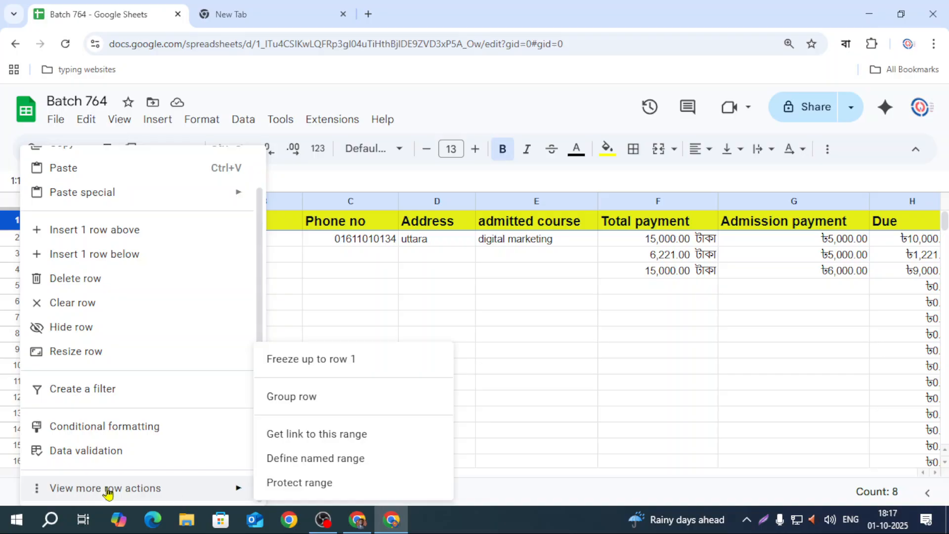
{"action": "left_click", "coordinate": [317, 365]}
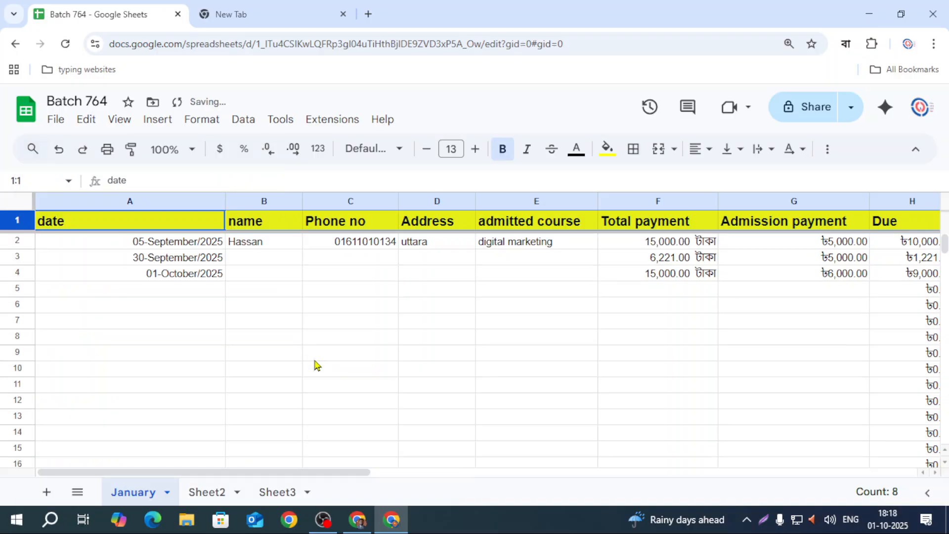
{"action": "left_click", "coordinate": [252, 292]}
{"action": "scroll", "coordinate": [392, 290], "scroll_direction": "down", "scroll_amount": 13}
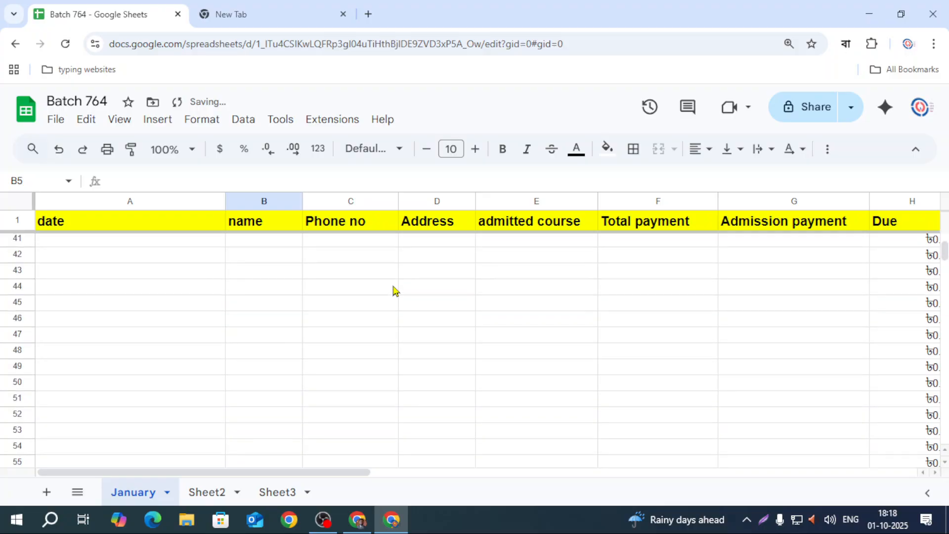
{"action": "scroll", "coordinate": [393, 290], "scroll_direction": "down", "scroll_amount": 12}
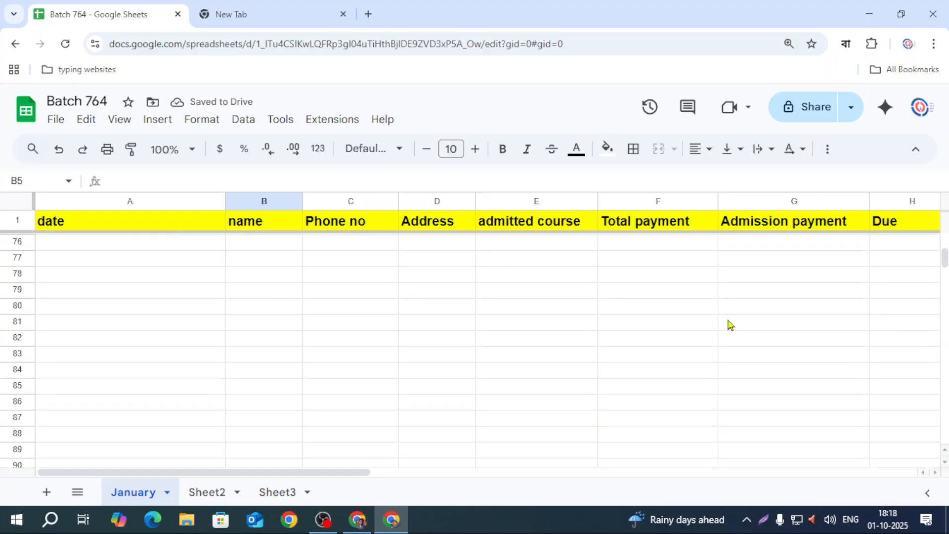
{"action": "scroll", "coordinate": [538, 400], "scroll_direction": "up", "scroll_amount": 20}
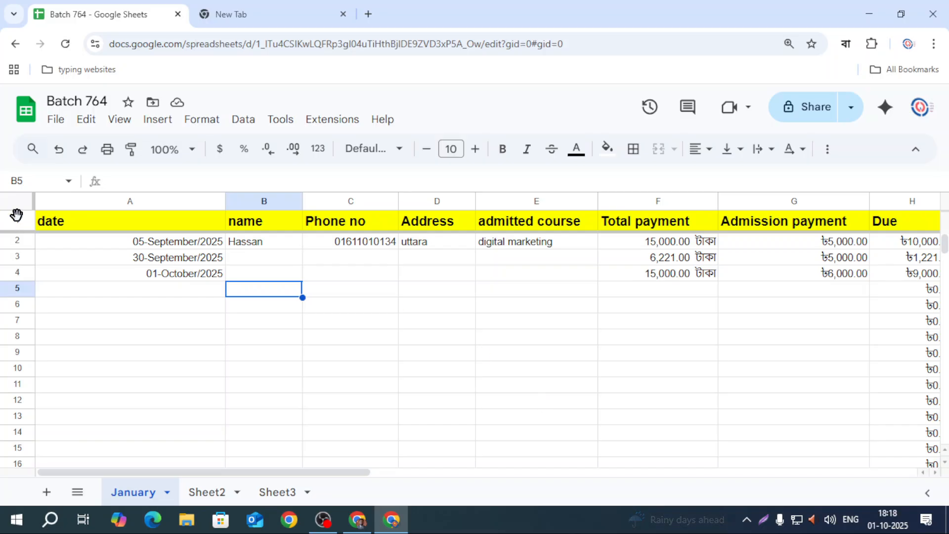
Reapply the freeze up to row 1 on the January header row.
{"action": "right_click", "coordinate": [16, 214]}
{"action": "scroll", "coordinate": [119, 361], "scroll_direction": "down", "scroll_amount": 1}
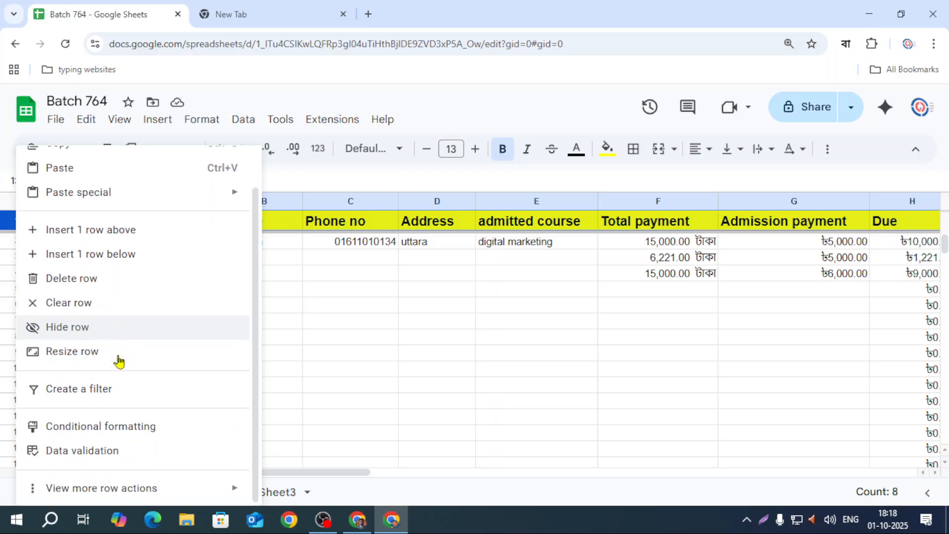
{"action": "mouse_move", "coordinate": [93, 489]}
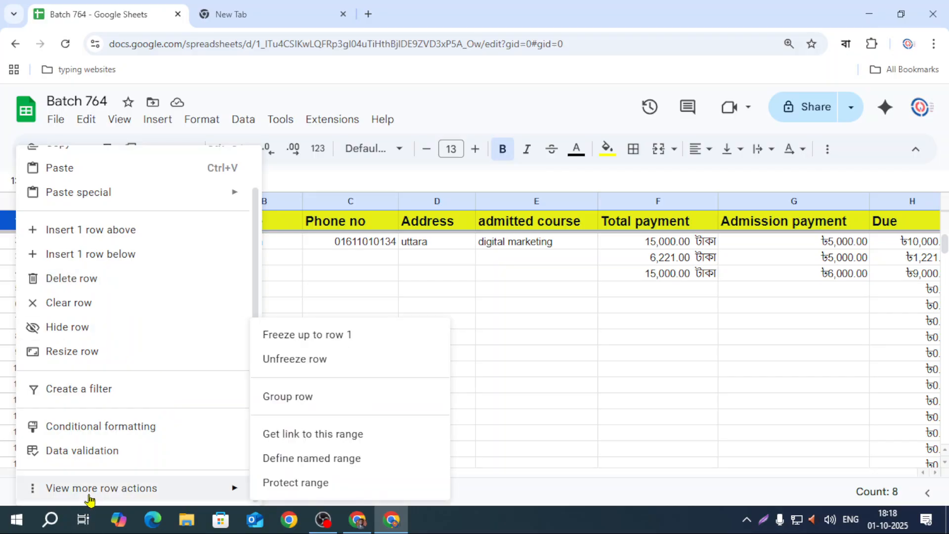
{"action": "left_click", "coordinate": [325, 341]}
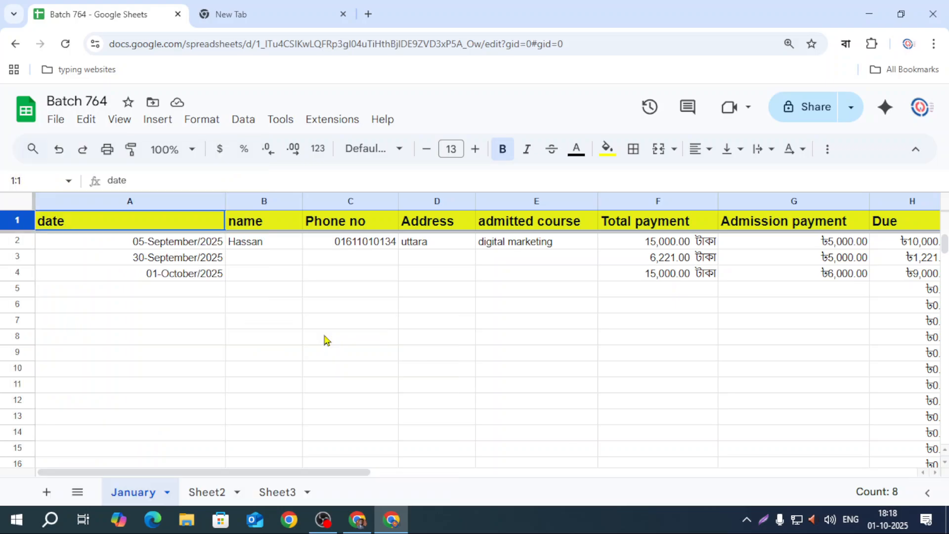
Examine the frozen header row against the lower rows of the January sheet and across its columns.
{"action": "left_click", "coordinate": [328, 295]}
{"action": "scroll", "coordinate": [346, 281], "scroll_direction": "down", "scroll_amount": 3}
{"action": "scroll", "coordinate": [381, 269], "scroll_direction": "down", "scroll_amount": 20}
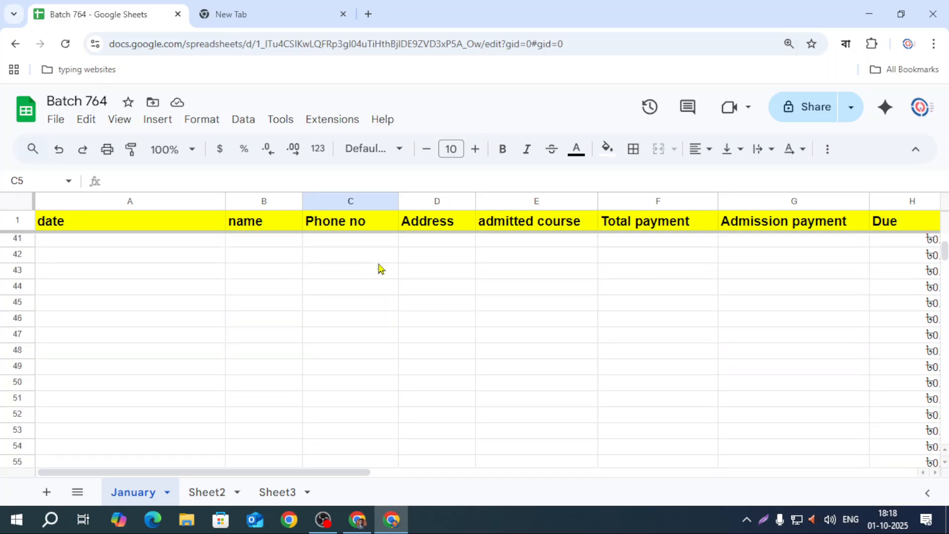
{"action": "scroll", "coordinate": [381, 268], "scroll_direction": "up", "scroll_amount": 20}
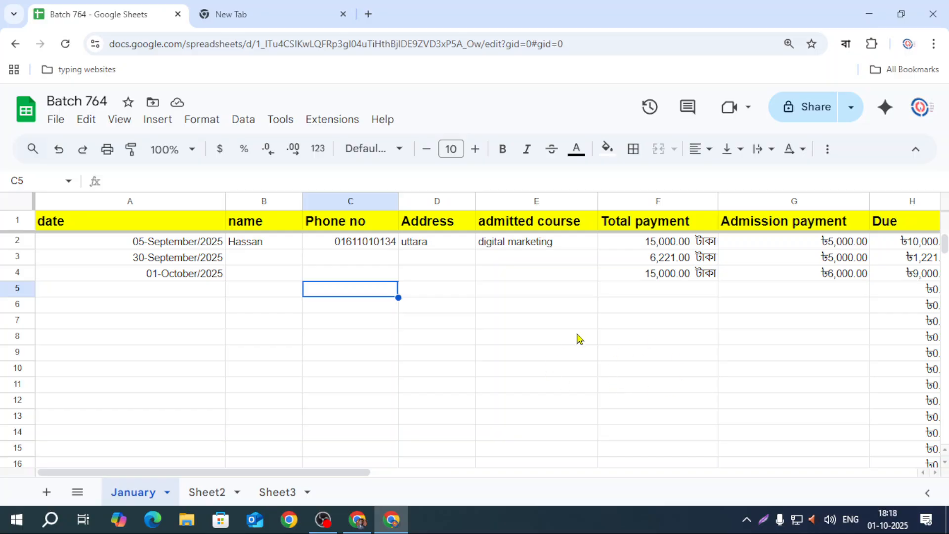
{"action": "scroll", "coordinate": [507, 361], "scroll_direction": "down", "scroll_amount": 6}
{"action": "scroll", "coordinate": [507, 361], "scroll_direction": "down", "scroll_amount": 9}
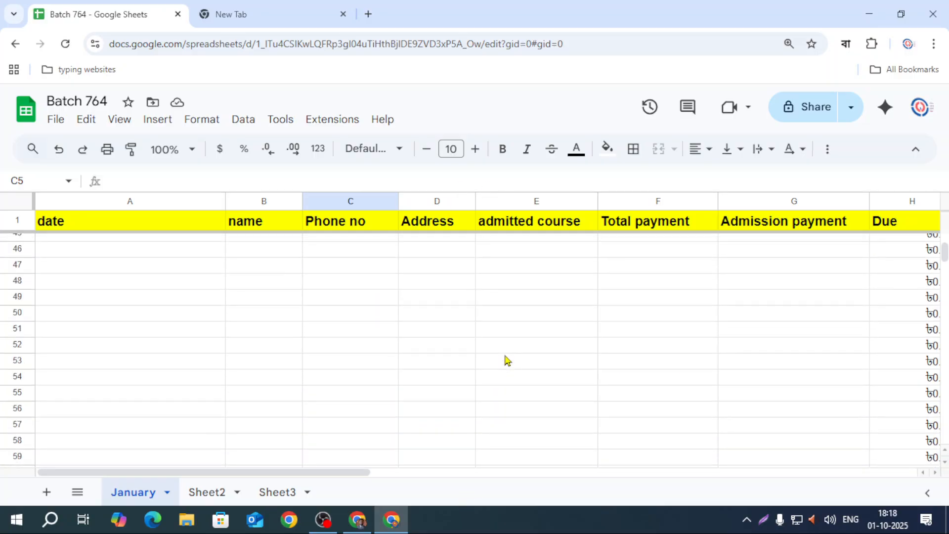
{"action": "scroll", "coordinate": [507, 361], "scroll_direction": "up", "scroll_amount": 15}
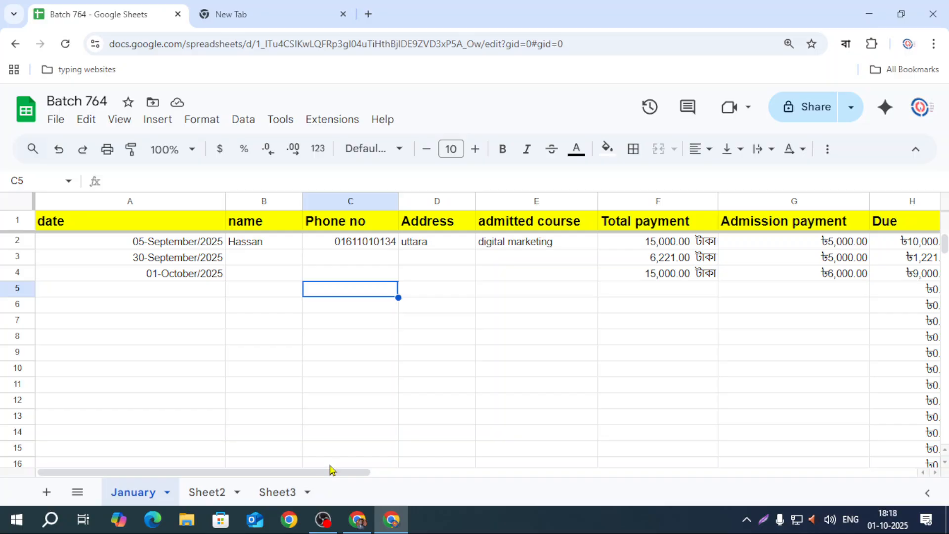
{"action": "mouse_move", "coordinate": [328, 473]}
{"action": "left_mouse_down"}
{"action": "mouse_move", "coordinate": [460, 482]}
{"action": "mouse_move", "coordinate": [316, 474]}
{"action": "left_mouse_up"}
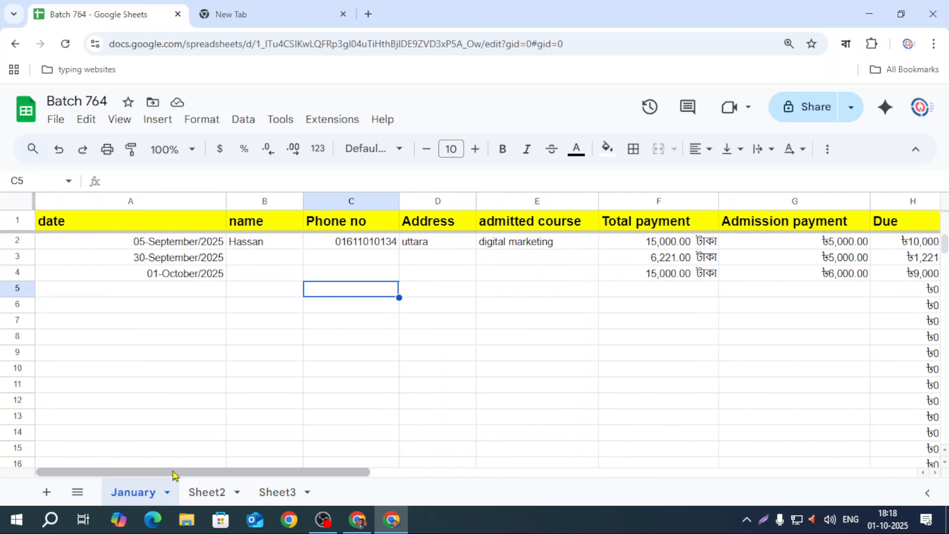
Open Sheet3 and enter the headers "customer" in A1 and "product" in B1.
{"action": "left_click", "coordinate": [202, 492]}
{"action": "left_click", "coordinate": [275, 495]}
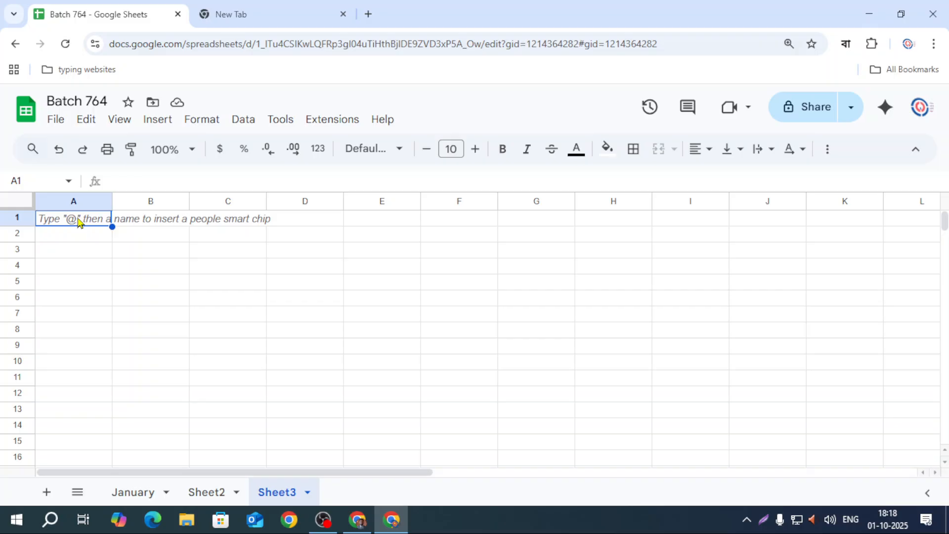
{"action": "type", "text": "custome"}
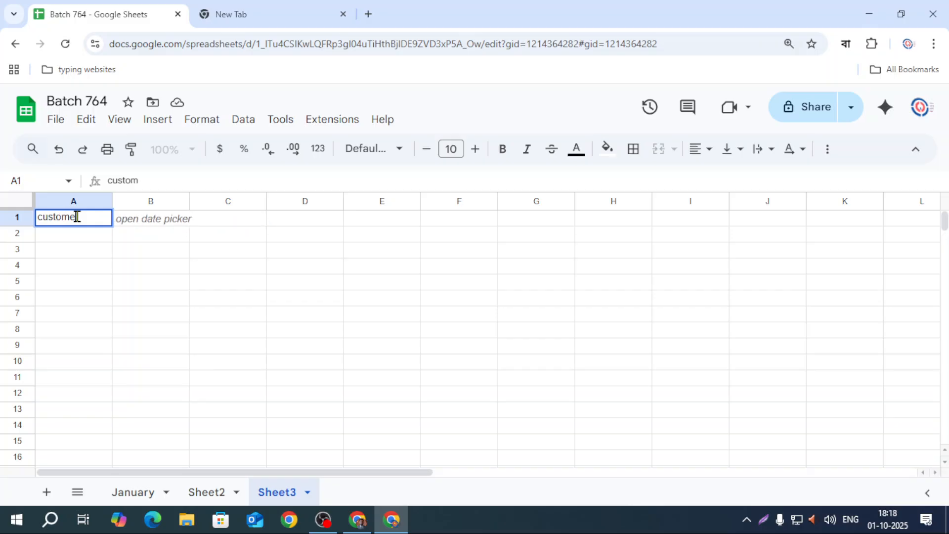
{"action": "type", "text": "r"}
{"action": "key", "text": "Tab"}
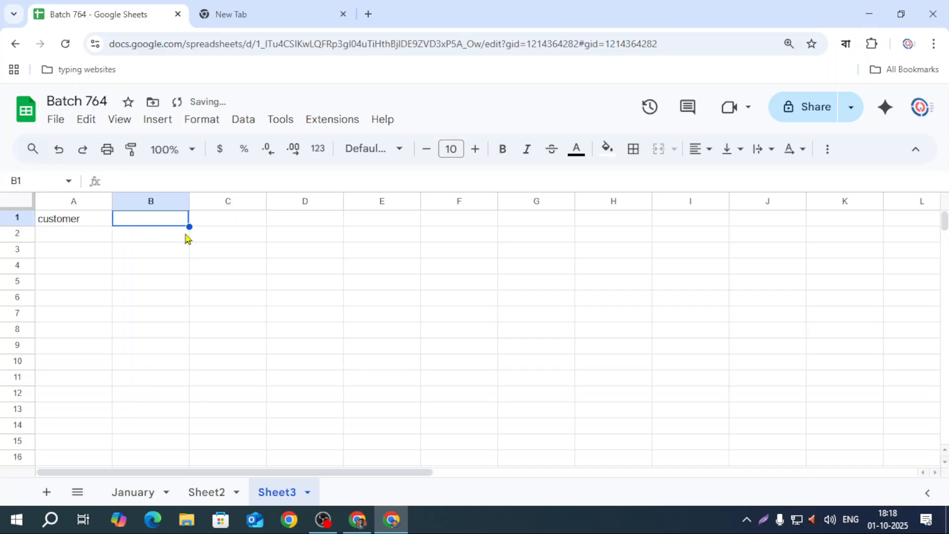
{"action": "type", "text": "product"}
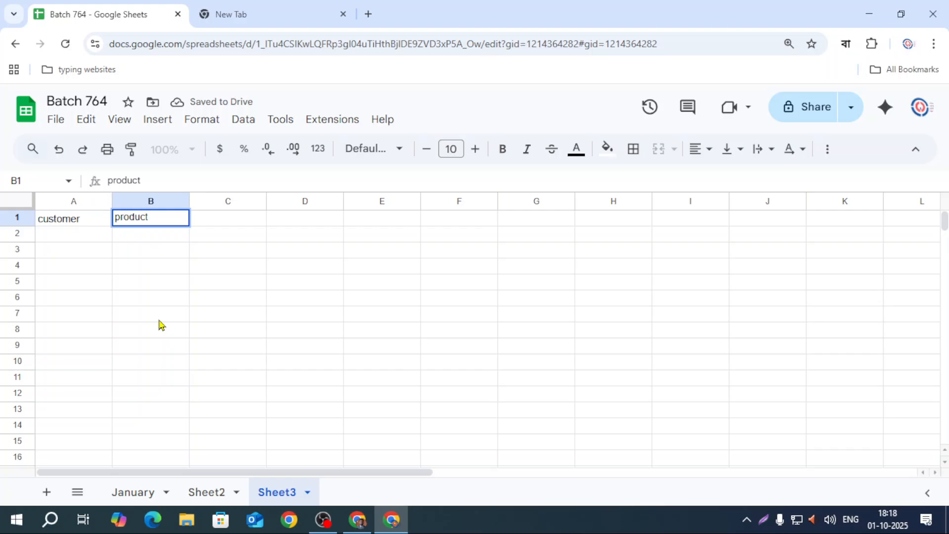
{"action": "key", "text": "Tab"}
Enter the headers "quantity" in C1 and "price per product" in D1 of Sheet3.
{"action": "type", "text": "qua"}
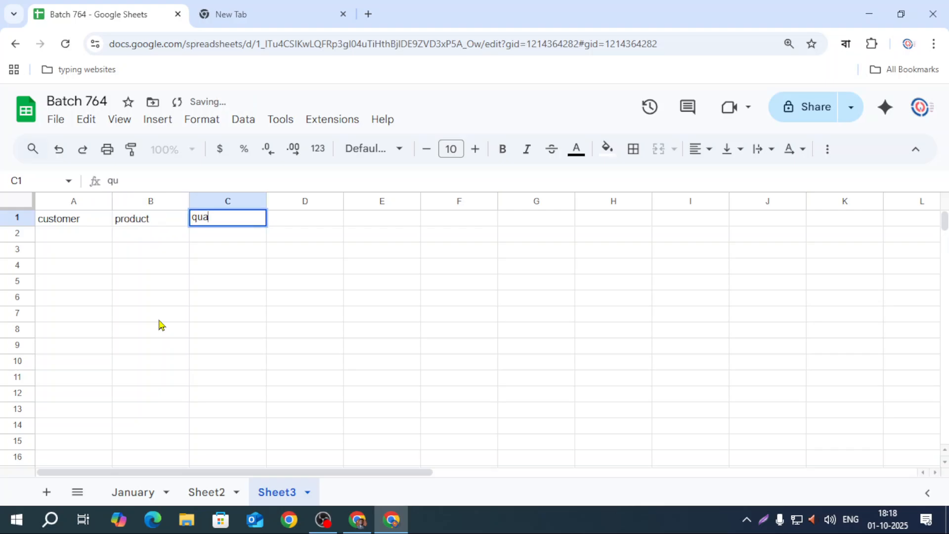
{"action": "type", "text": "ntity"}
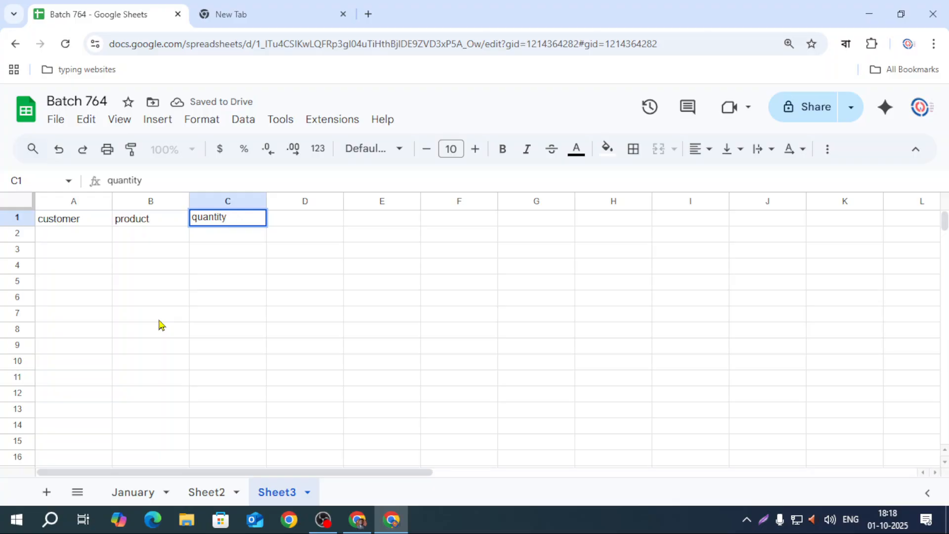
{"action": "key", "text": "Tab"}
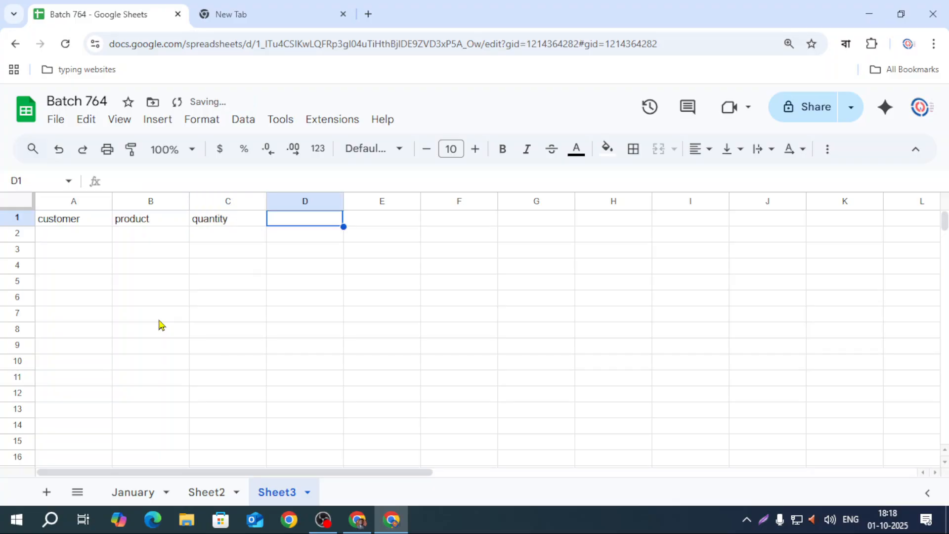
{"action": "type", "text": "pri"}
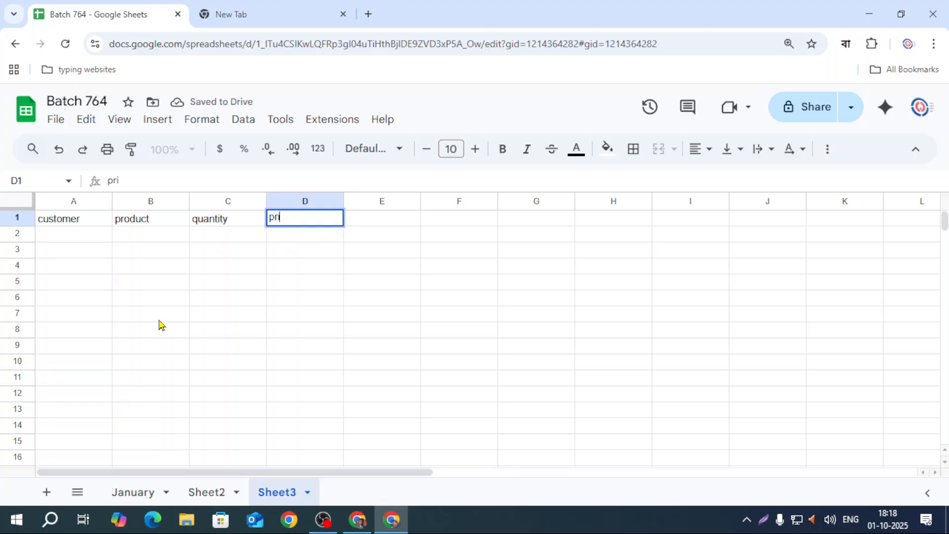
{"action": "type", "text": "ce per pr"}
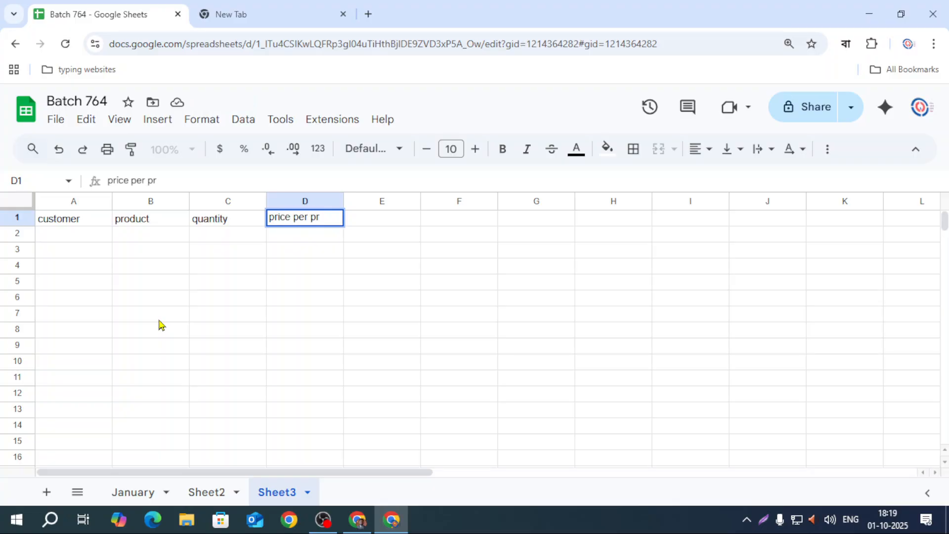
{"action": "type", "text": "oduct"}
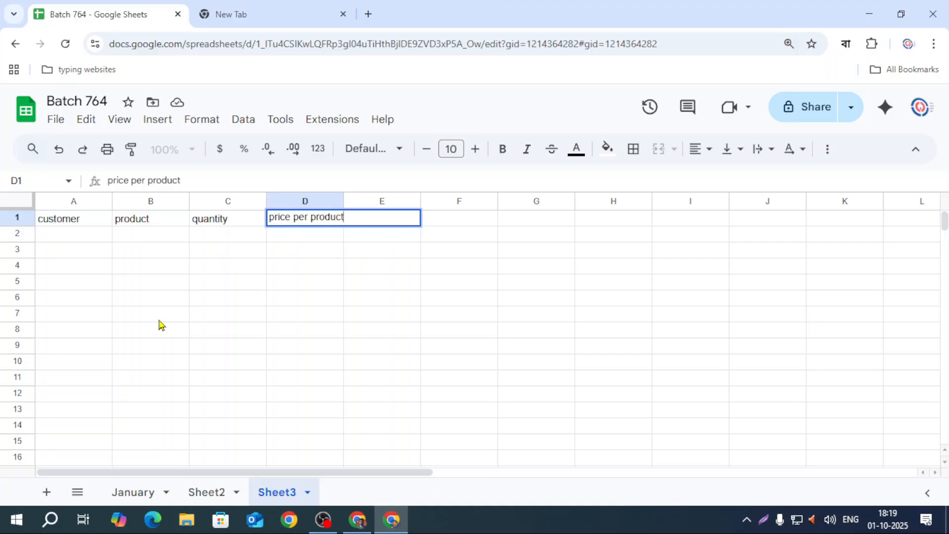
{"action": "key", "text": "Tab"}
Enter the header "Total price" in E1 of Sheet3.
{"action": "type", "text": "Tot"}
{"action": "key", "text": "BackSpace"}
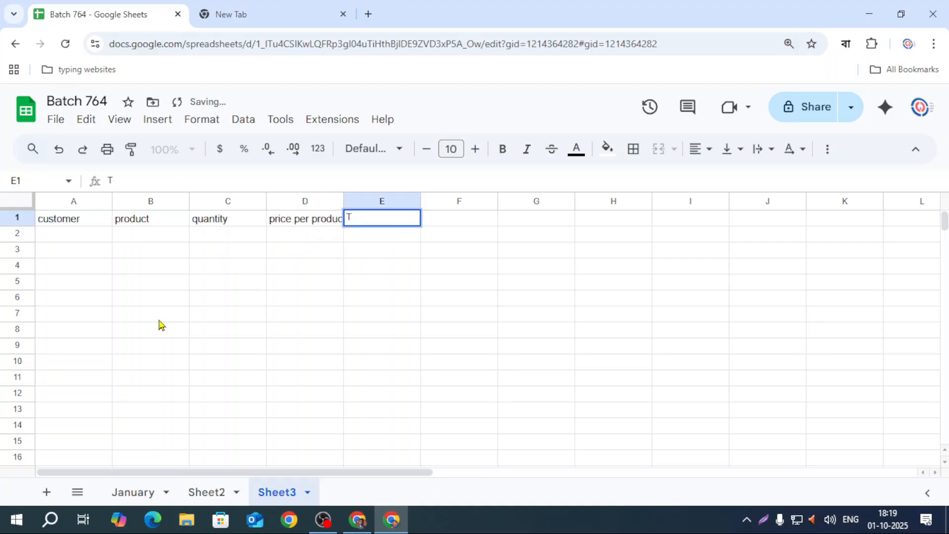
{"action": "type", "text": "otal price"}
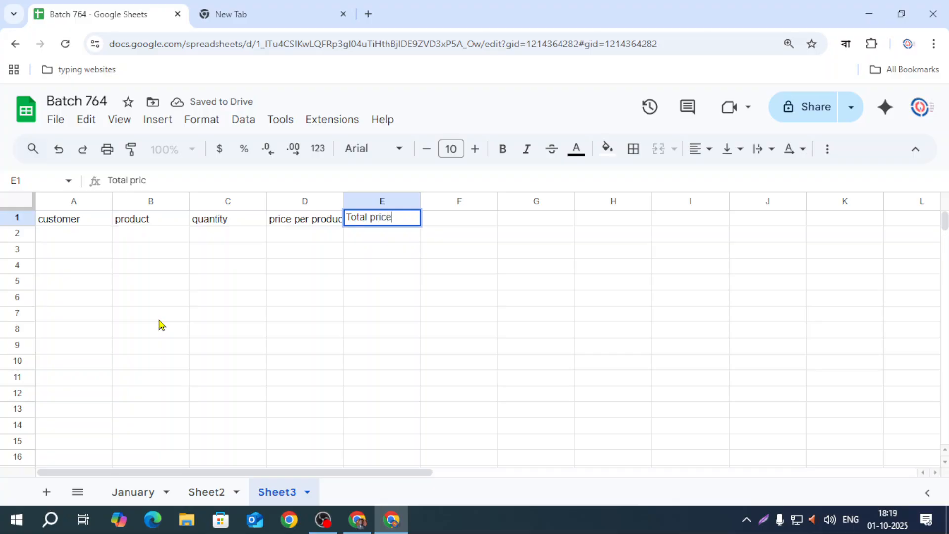
Fill the header cells A1:E1 with yellow and make their text bold.
{"action": "left_click", "coordinate": [159, 319]}
{"action": "left_click_drag", "start_coordinate": [69, 202], "coordinate": [290, 217]}
{"action": "left_click_drag", "start_coordinate": [98, 223], "coordinate": [364, 223]}
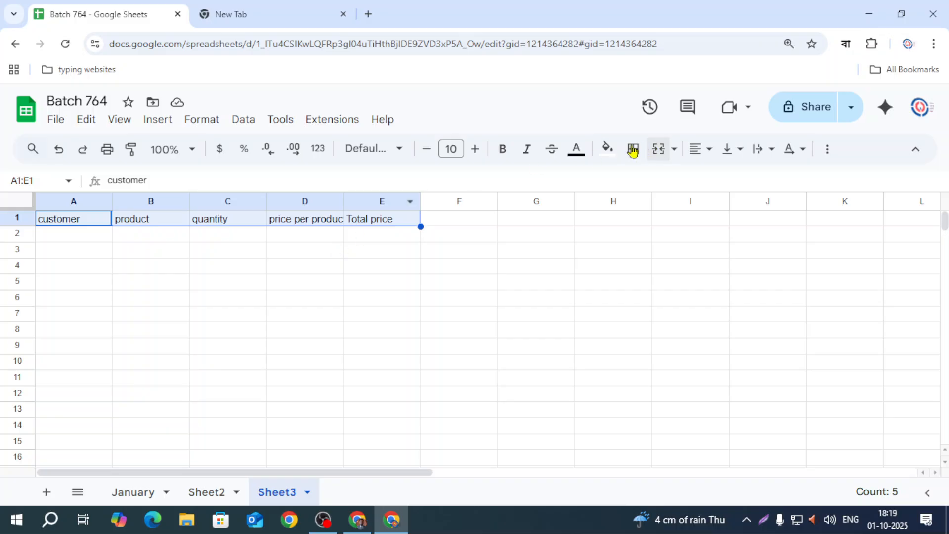
{"action": "left_click", "coordinate": [607, 148]}
{"action": "left_click", "coordinate": [662, 220]}
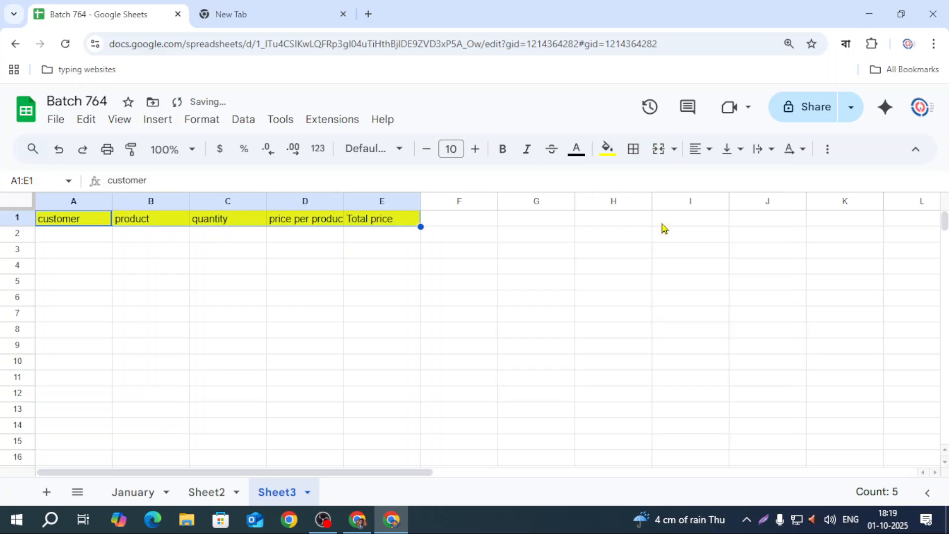
{"action": "left_click", "coordinate": [498, 153]}
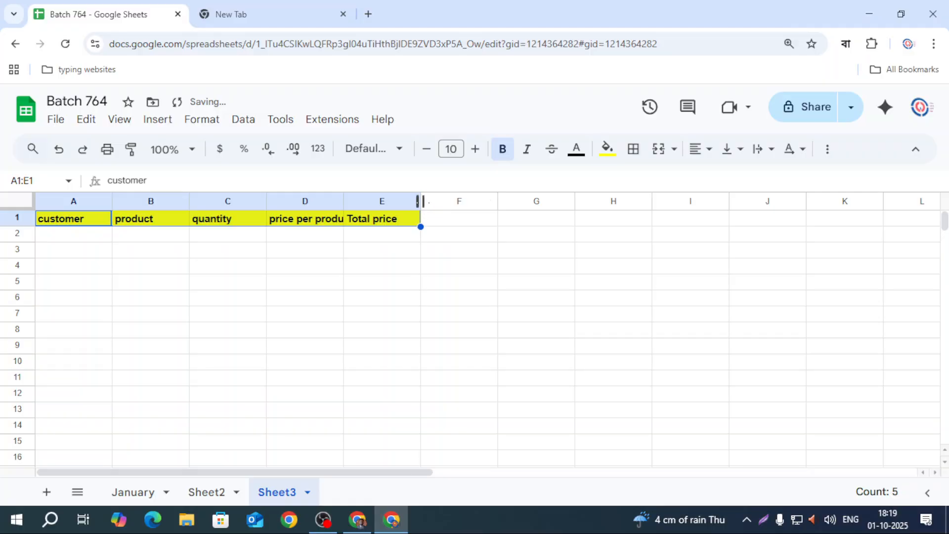
Widen columns A through E so that every header fits with spare room.
{"action": "left_click_drag", "start_coordinate": [420, 201], "coordinate": [450, 201]}
{"action": "left_click_drag", "start_coordinate": [344, 201], "coordinate": [368, 201]}
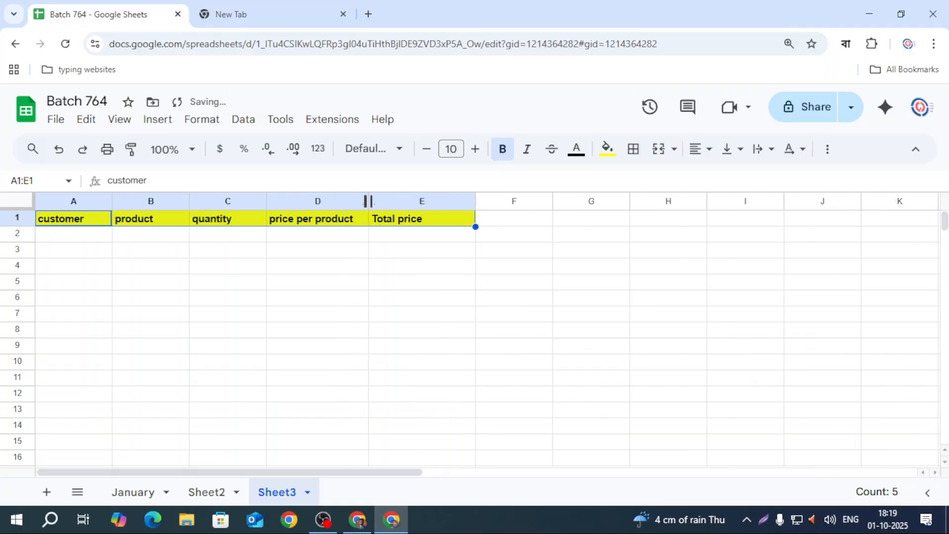
{"action": "left_click_drag", "start_coordinate": [266, 201], "coordinate": [287, 201]}
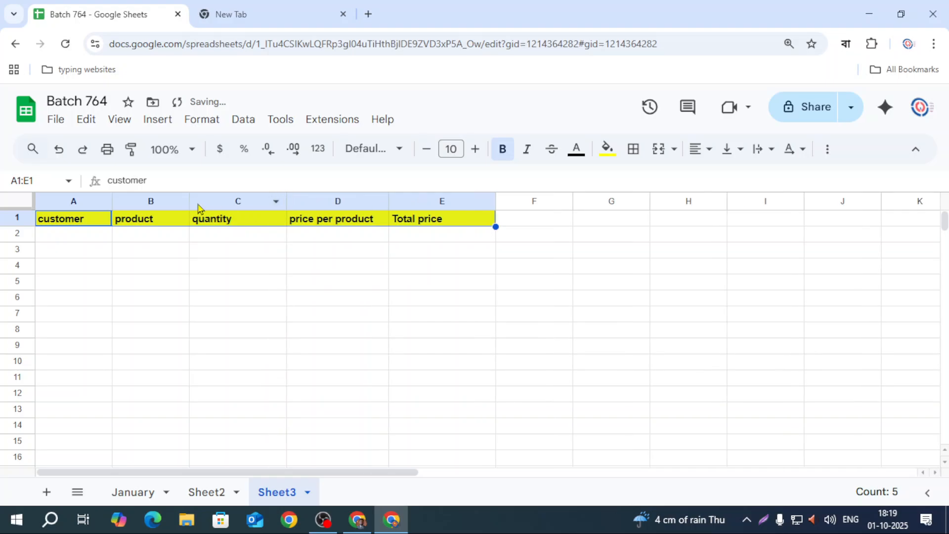
{"action": "left_click_drag", "start_coordinate": [190, 201], "coordinate": [209, 201]}
{"action": "left_click_drag", "start_coordinate": [112, 202], "coordinate": [131, 201]}
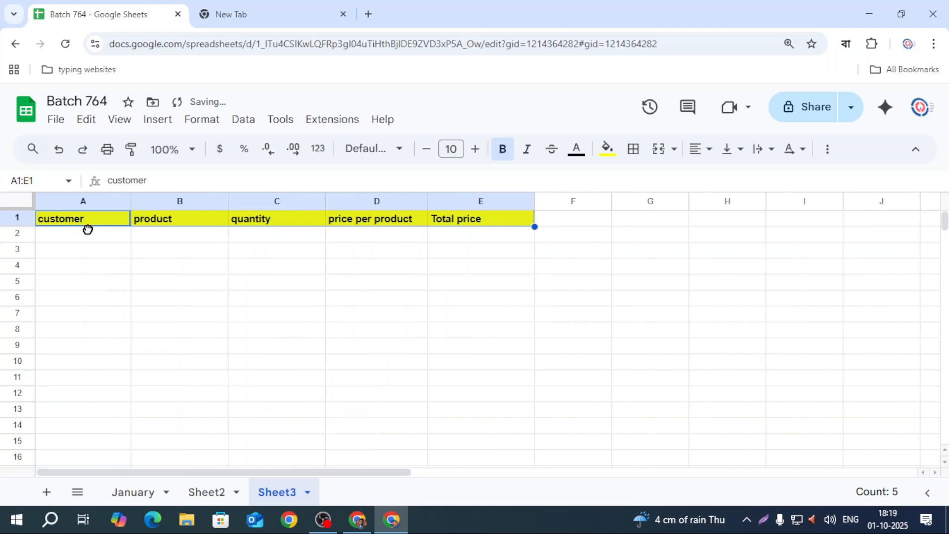
{"action": "left_click", "coordinate": [88, 234]}
{"action": "left_click", "coordinate": [362, 237]}
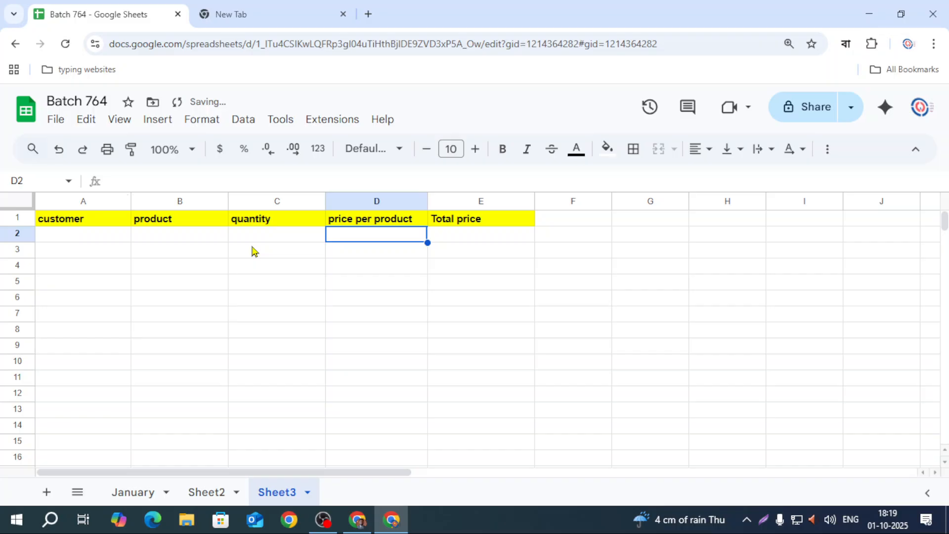
{"action": "left_click", "coordinate": [482, 238]}
{"action": "type", "text": "="}
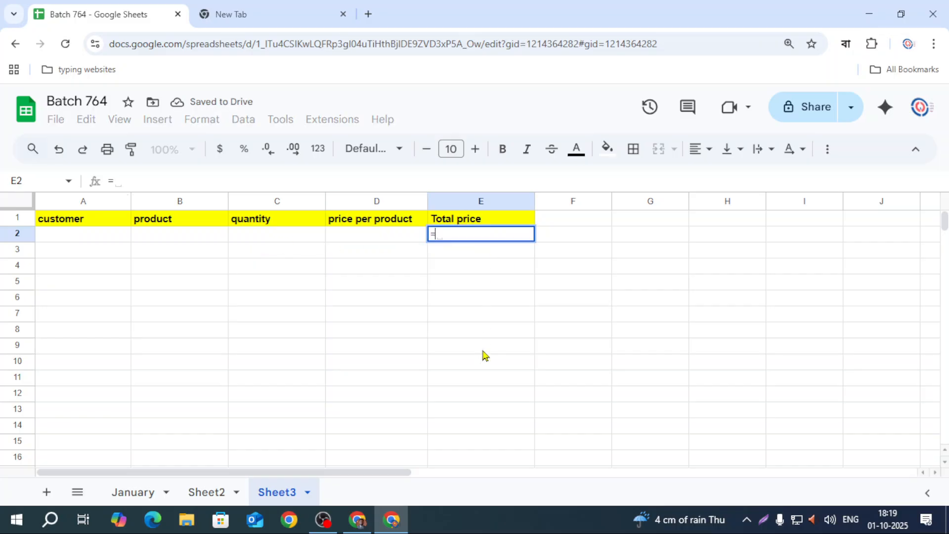
{"action": "key", "text": "Escape"}
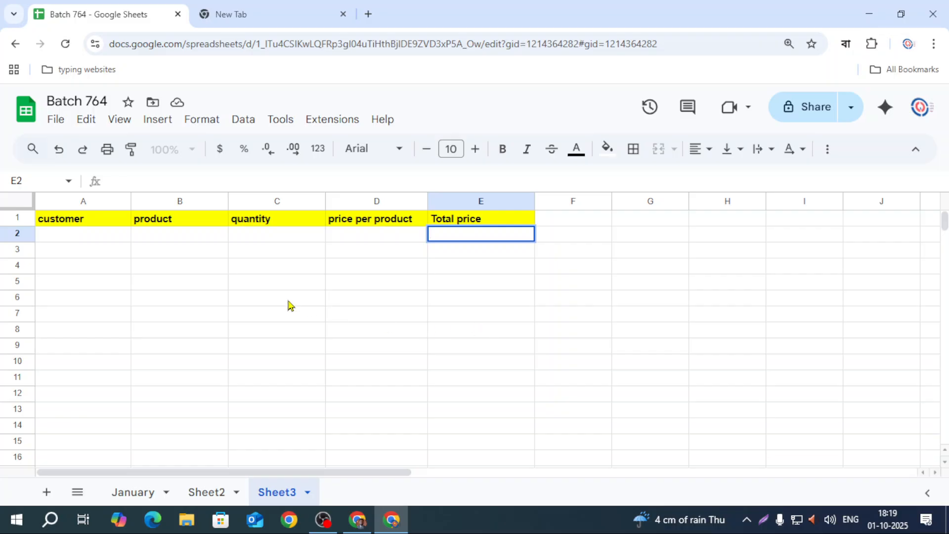
{"action": "left_click", "coordinate": [288, 301]}
{"action": "left_click_drag", "start_coordinate": [89, 223], "coordinate": [487, 222]}
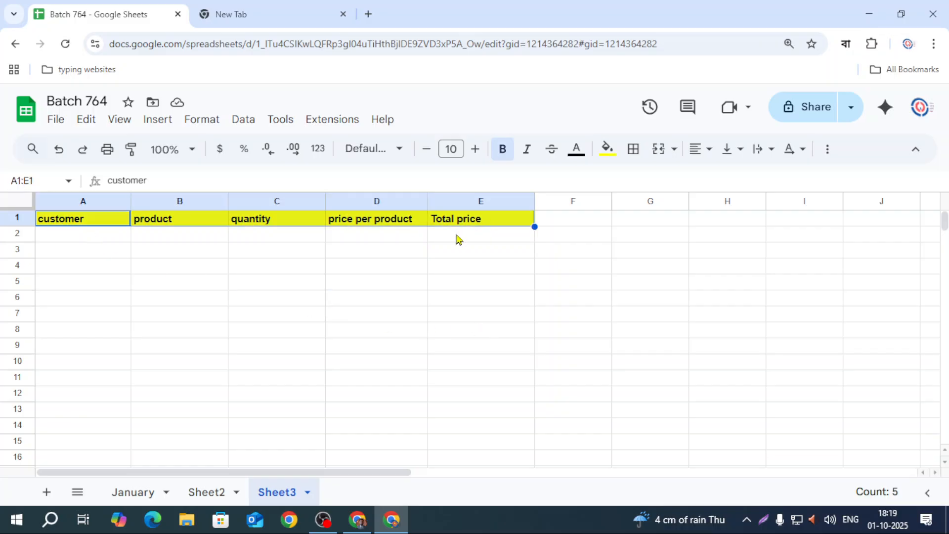
{"action": "left_click", "coordinate": [469, 242]}
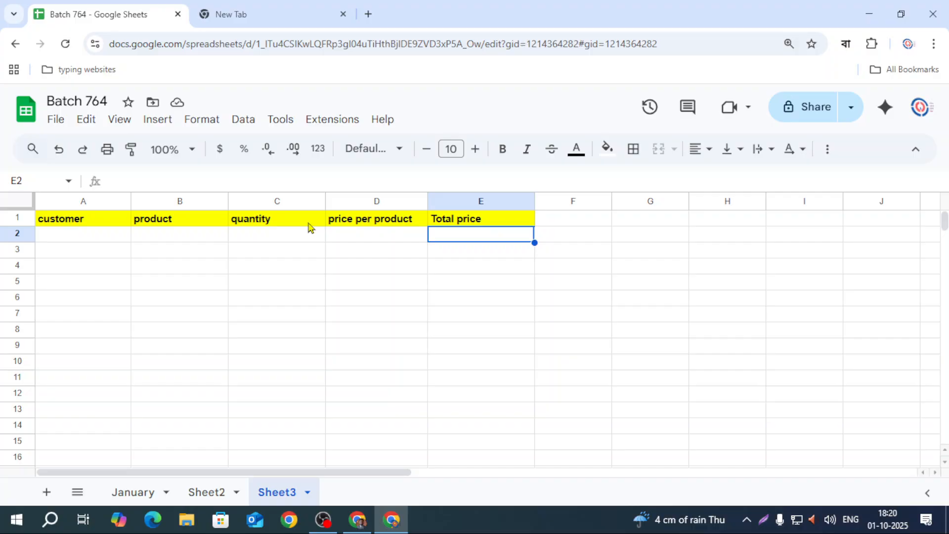
Freeze Sheet3 up to row 1 and check the header against the lower rows.
{"action": "left_click", "coordinate": [16, 218]}
{"action": "right_click", "coordinate": [17, 217]}
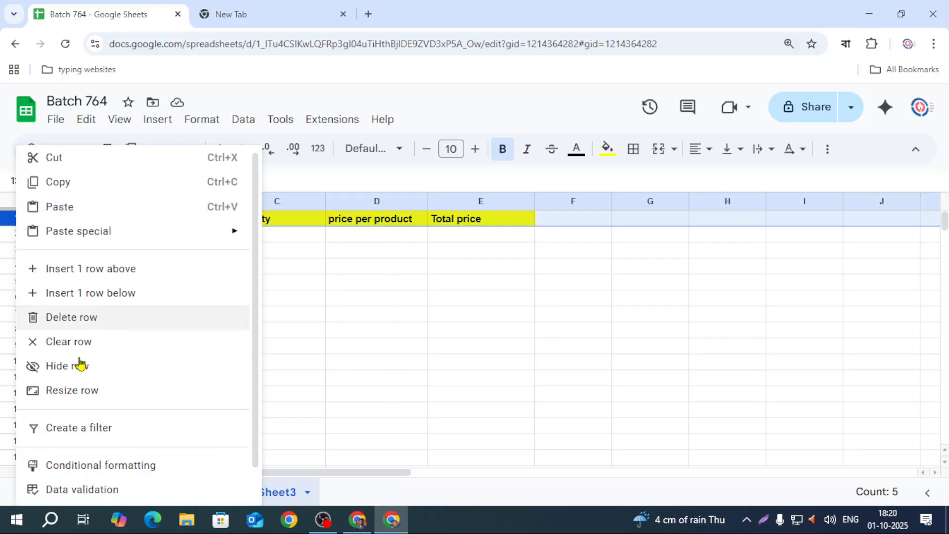
{"action": "scroll", "coordinate": [82, 487], "scroll_direction": "down", "scroll_amount": 1}
{"action": "mouse_move", "coordinate": [87, 486]}
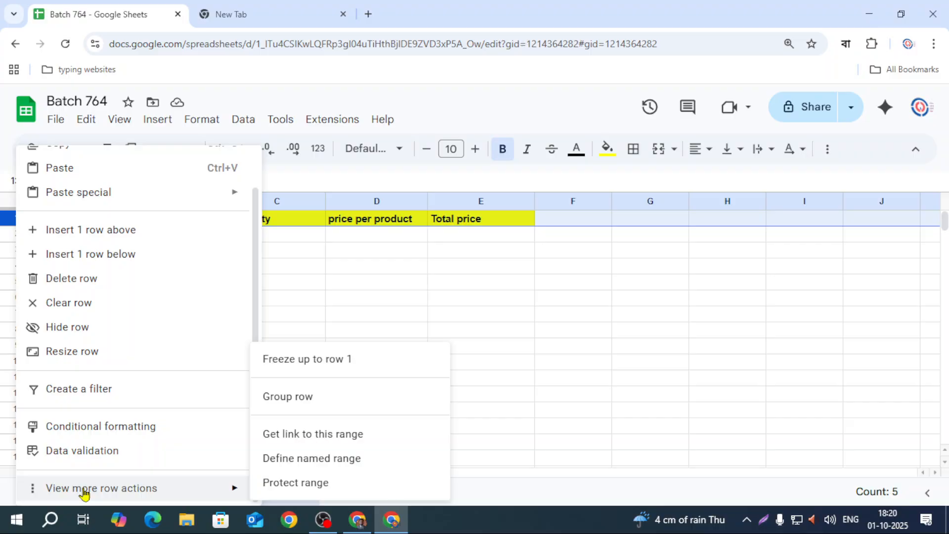
{"action": "left_click", "coordinate": [341, 368]}
{"action": "left_click", "coordinate": [256, 321]}
{"action": "scroll", "coordinate": [318, 292], "scroll_direction": "down", "scroll_amount": 15}
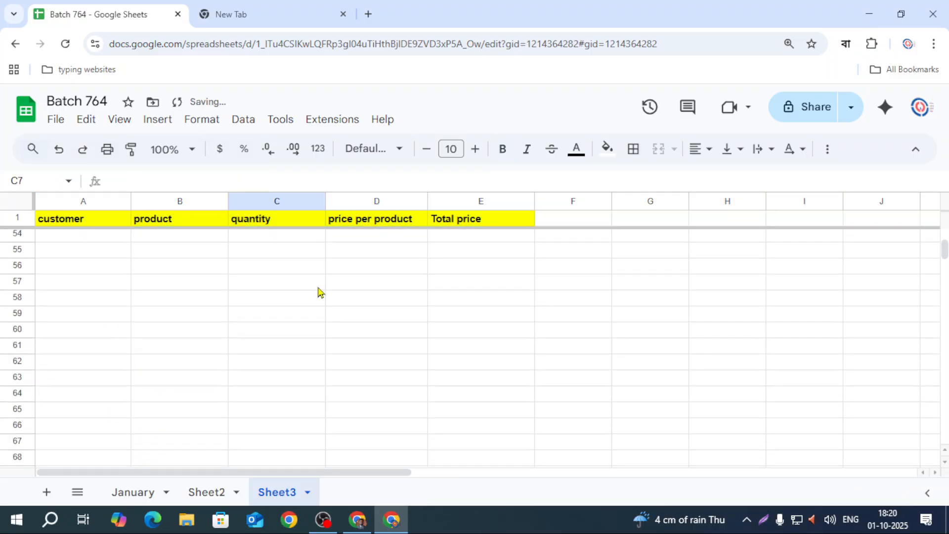
{"action": "scroll", "coordinate": [318, 292], "scroll_direction": "up", "scroll_amount": 17}
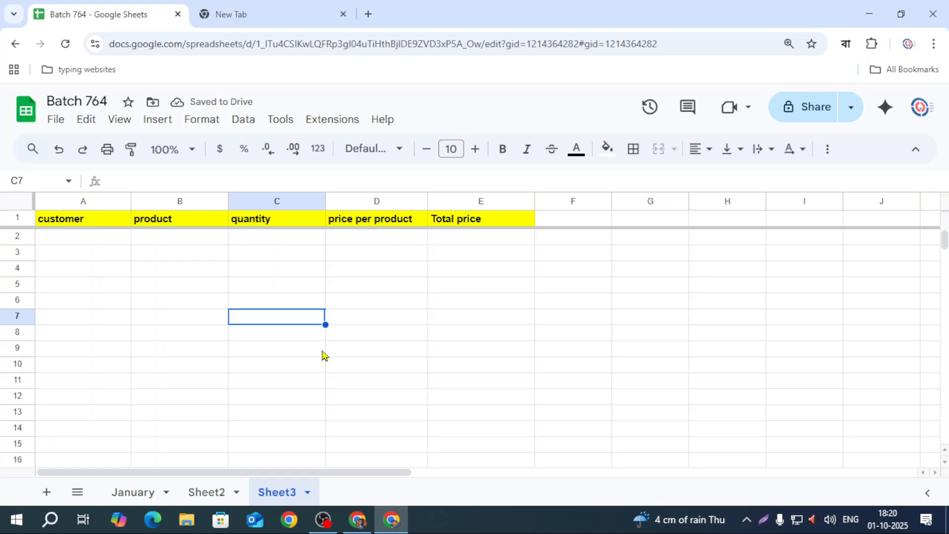
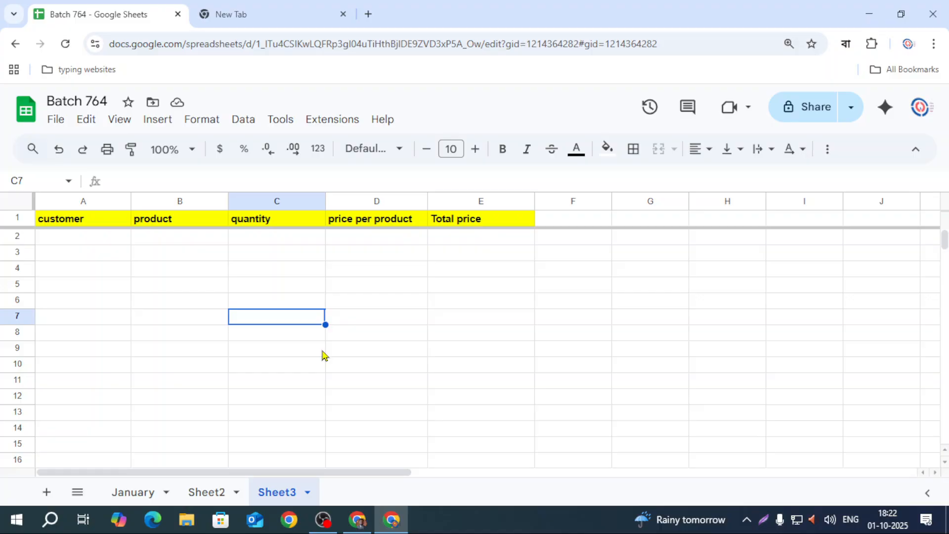
{"action": "left_click", "coordinate": [300, 241]}
{"action": "left_click", "coordinate": [366, 242]}
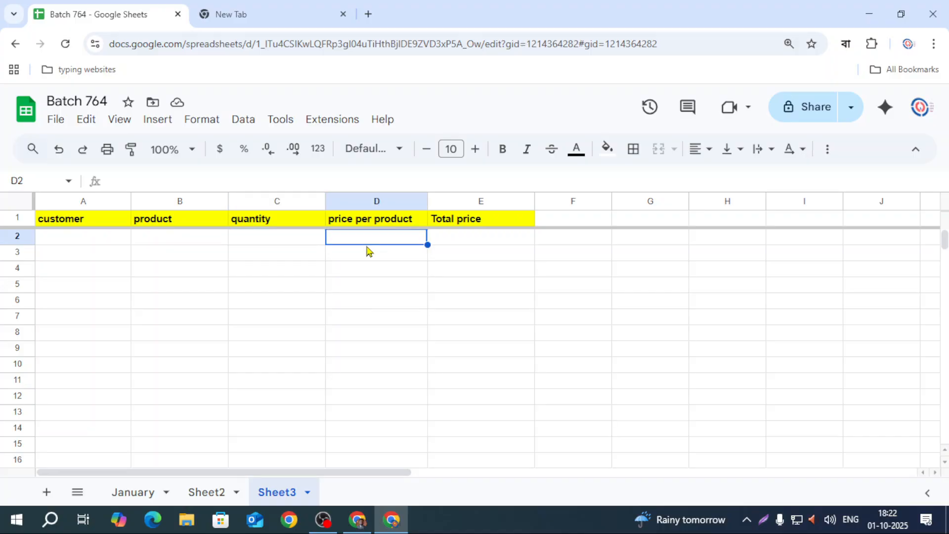
{"action": "left_click", "coordinate": [453, 244]}
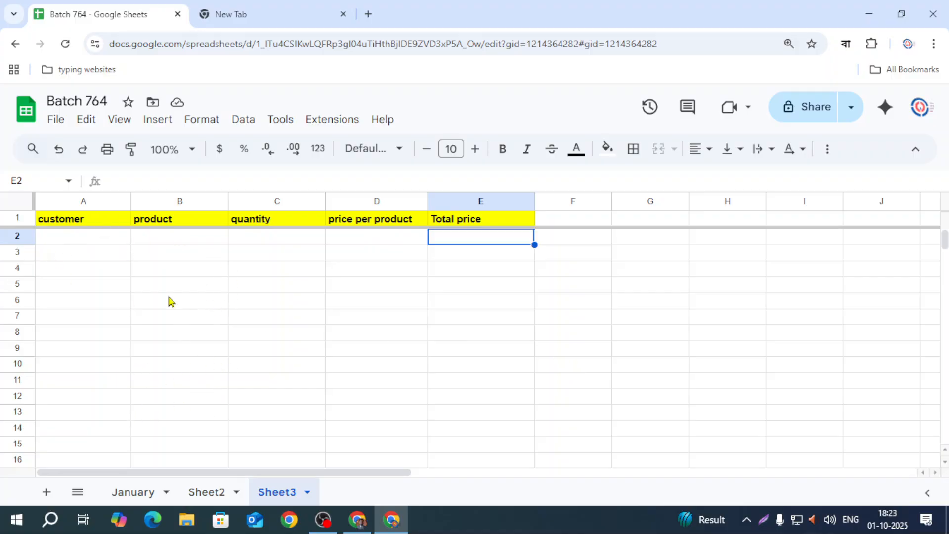
Reapply the yellow fill to A1:E1, keep the text bold, and increase the header font size by one point.
{"action": "left_click", "coordinate": [82, 222]}
{"action": "left_click_drag", "start_coordinate": [82, 222], "coordinate": [488, 225]}
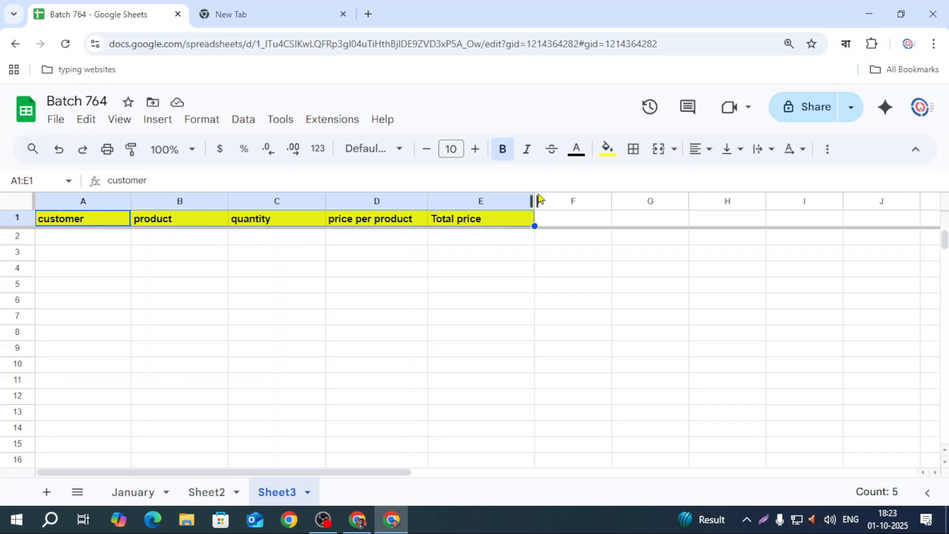
{"action": "left_click", "coordinate": [611, 151]}
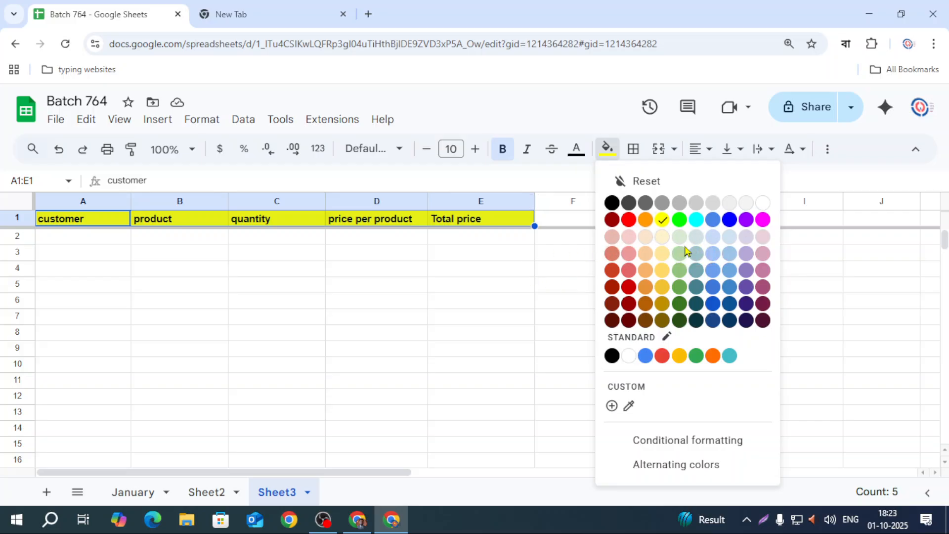
{"action": "left_click", "coordinate": [664, 223]}
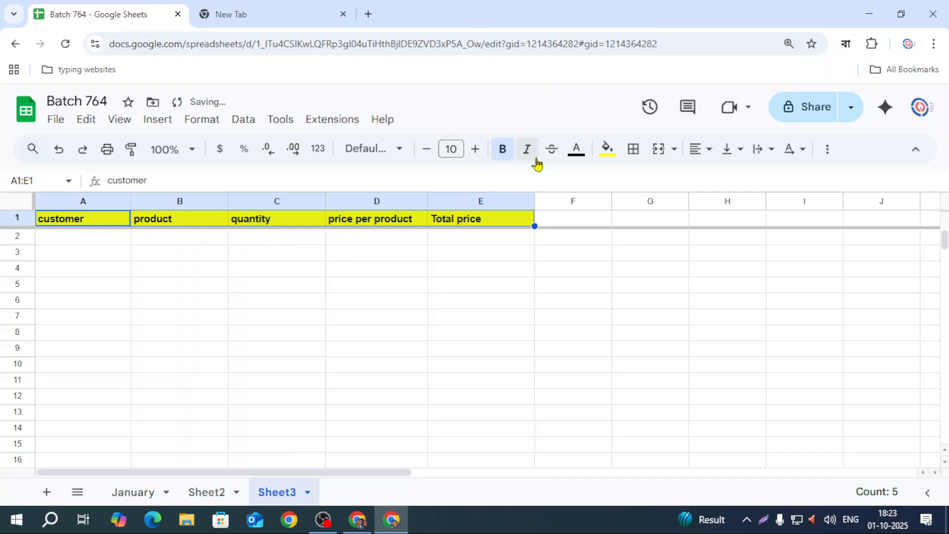
{"action": "left_click", "coordinate": [503, 151]}
{"action": "left_click", "coordinate": [504, 149]}
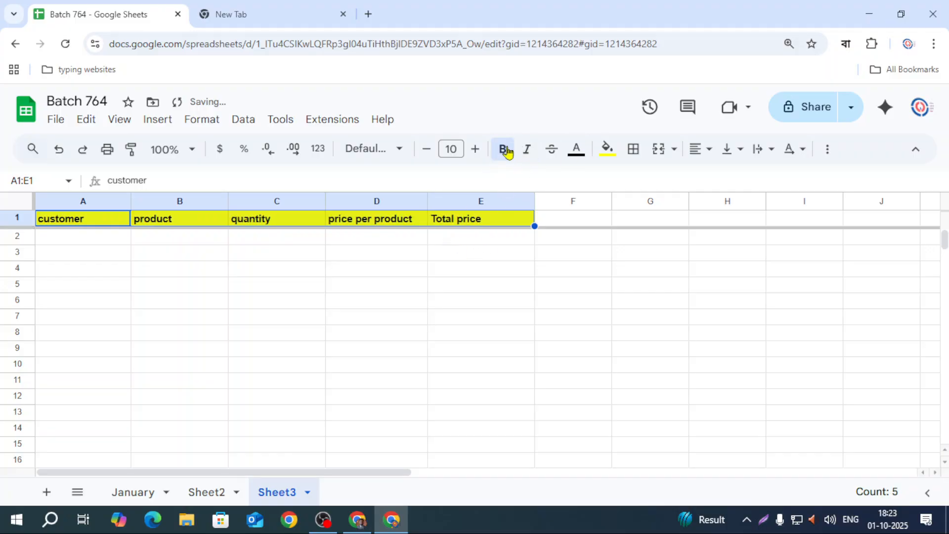
{"action": "left_click", "coordinate": [475, 149]}
{"action": "left_click", "coordinate": [419, 307]}
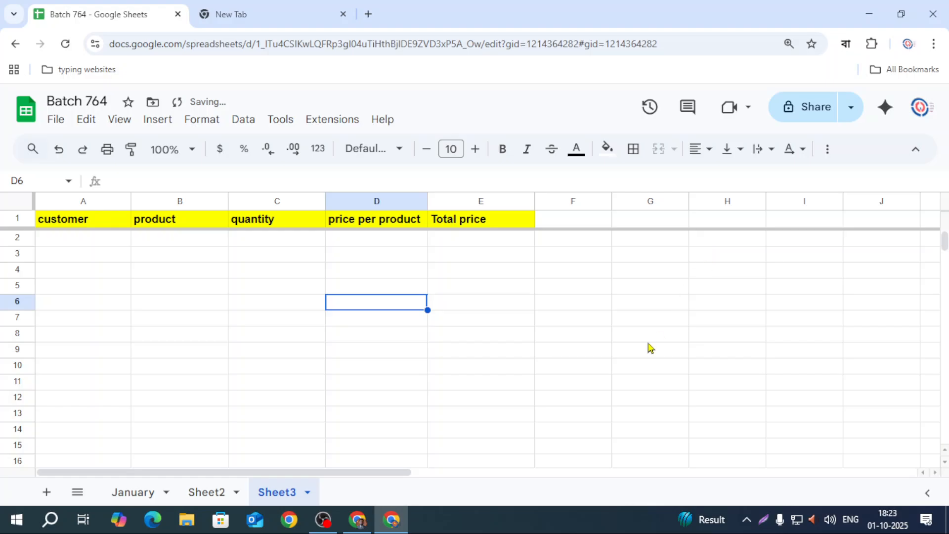
Widen the Total price and price per product columns further.
{"action": "left_click_drag", "start_coordinate": [535, 201], "coordinate": [548, 200]}
{"action": "left_click_drag", "start_coordinate": [427, 201], "coordinate": [452, 200]}
{"action": "left_click", "coordinate": [511, 241]}
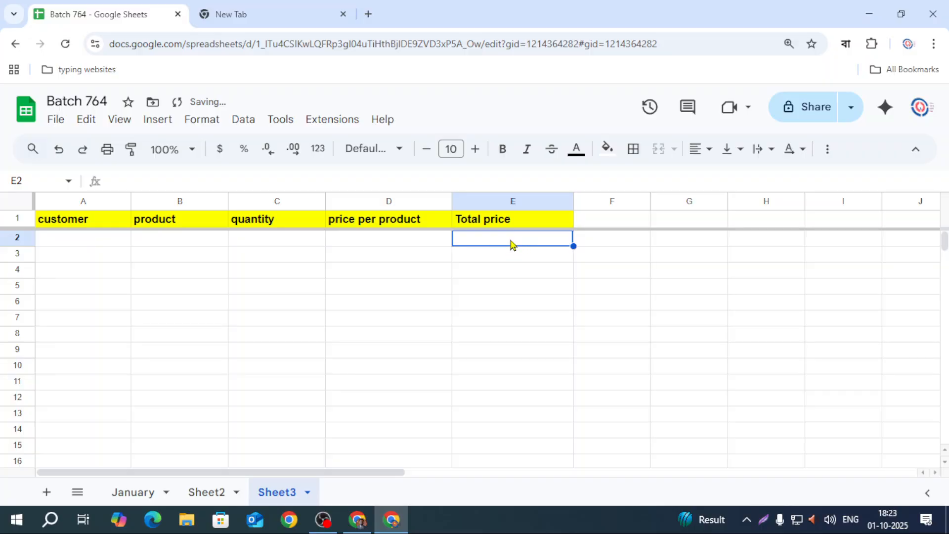
Enter the formula =C2*D2 in E2 to multiply quantity by price per product.
{"action": "left_click", "coordinate": [311, 244]}
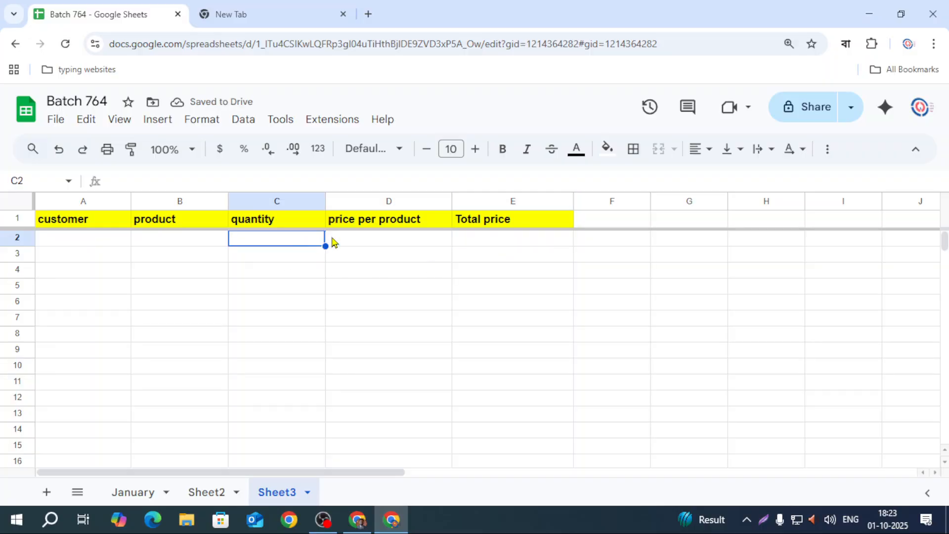
{"action": "left_click", "coordinate": [358, 242]}
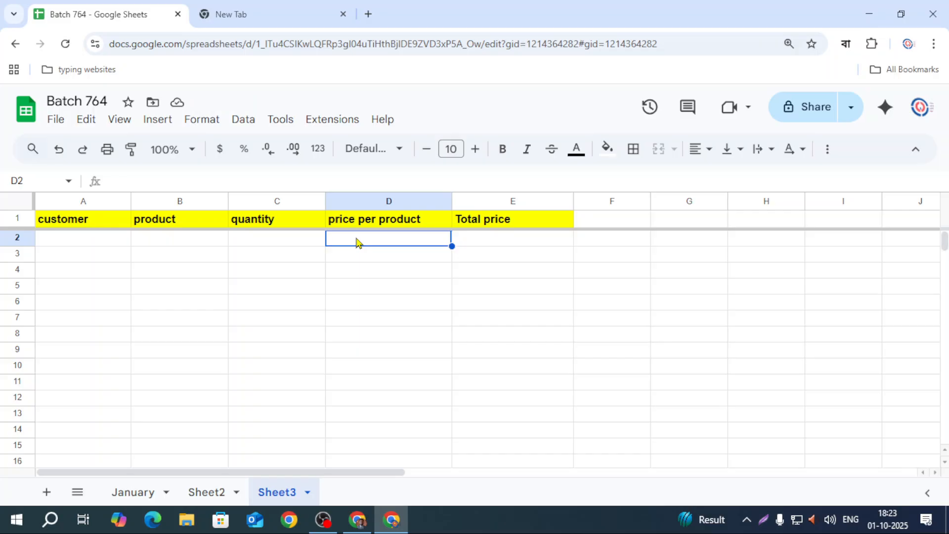
{"action": "left_click", "coordinate": [472, 243]}
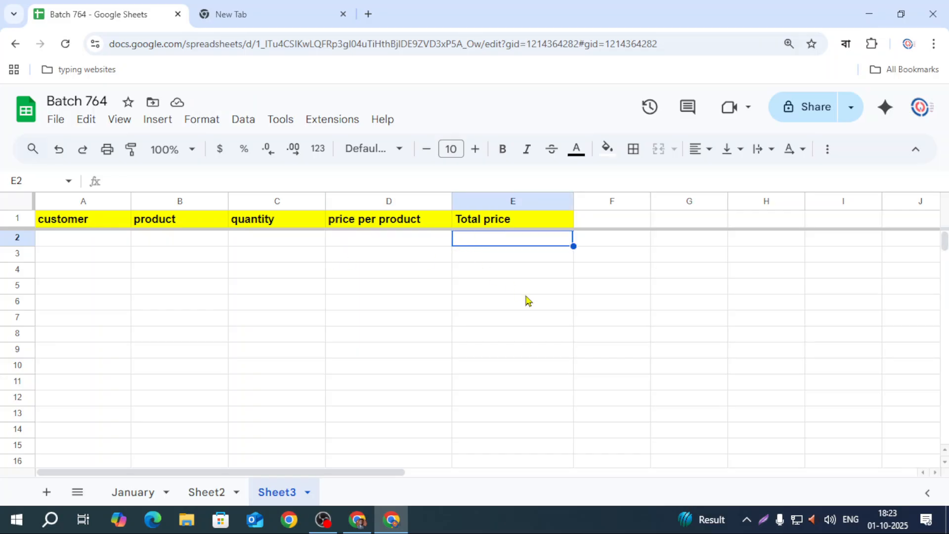
{"action": "type", "text": "="}
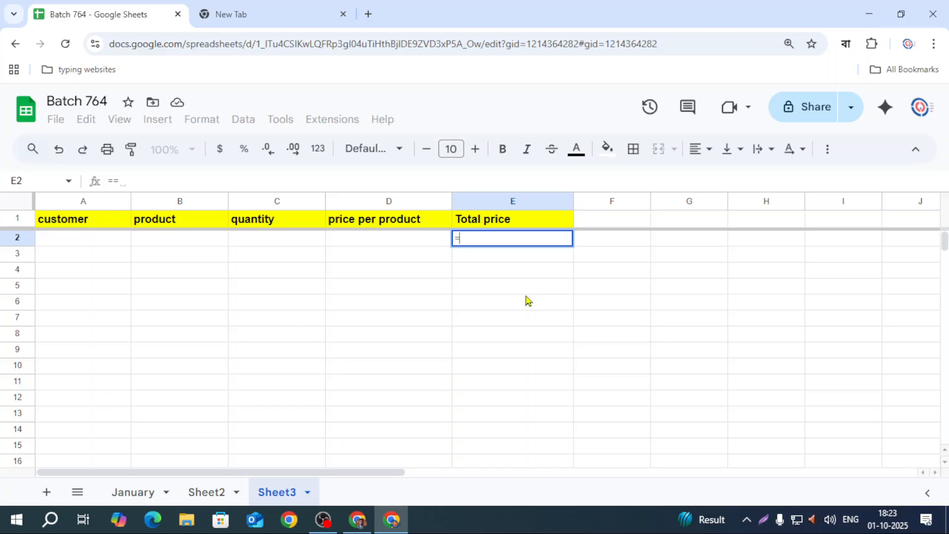
{"action": "left_click", "coordinate": [280, 245]}
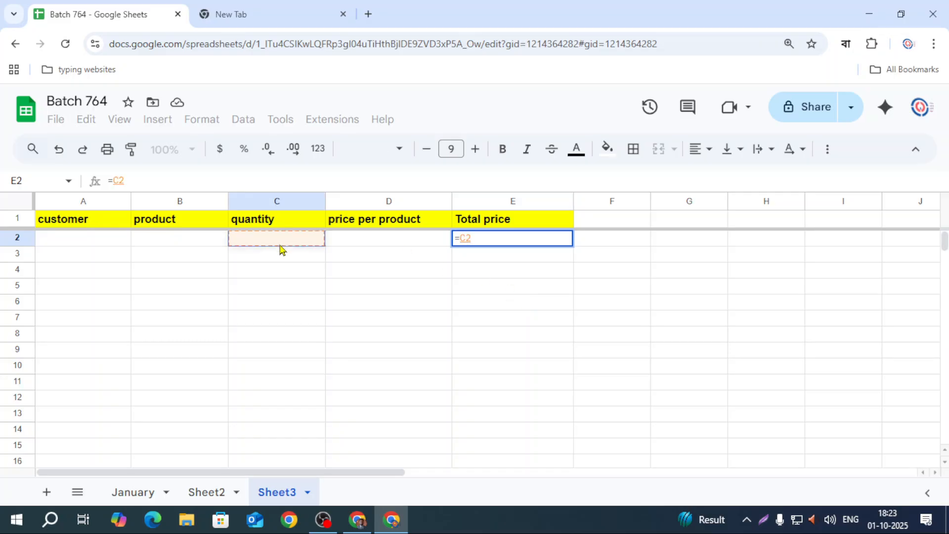
{"action": "type", "text": "*"}
{"action": "left_click", "coordinate": [360, 242]}
{"action": "key", "text": "Return"}
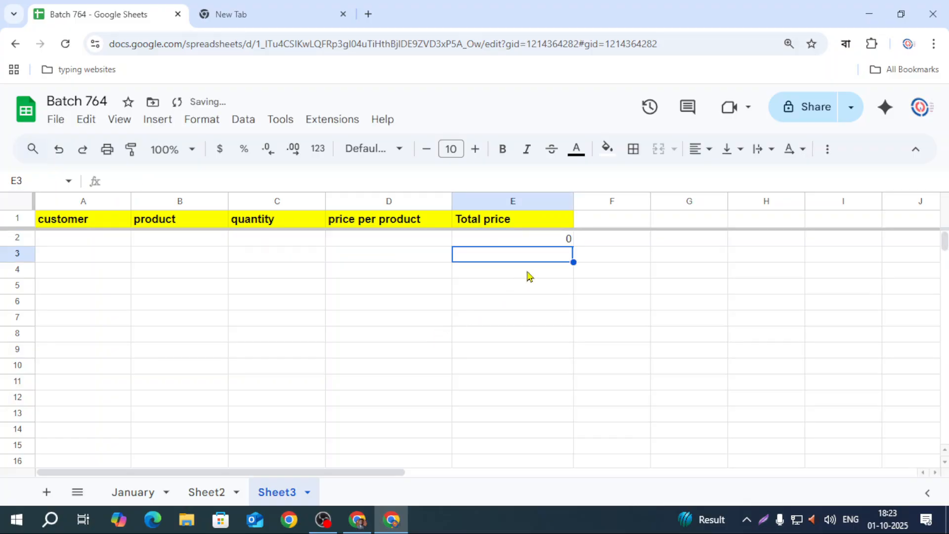
Copy the Total price formula from E2 down through E21.
{"action": "left_click", "coordinate": [553, 242]}
{"action": "left_click_drag", "start_coordinate": [572, 246], "coordinate": [571, 462]}
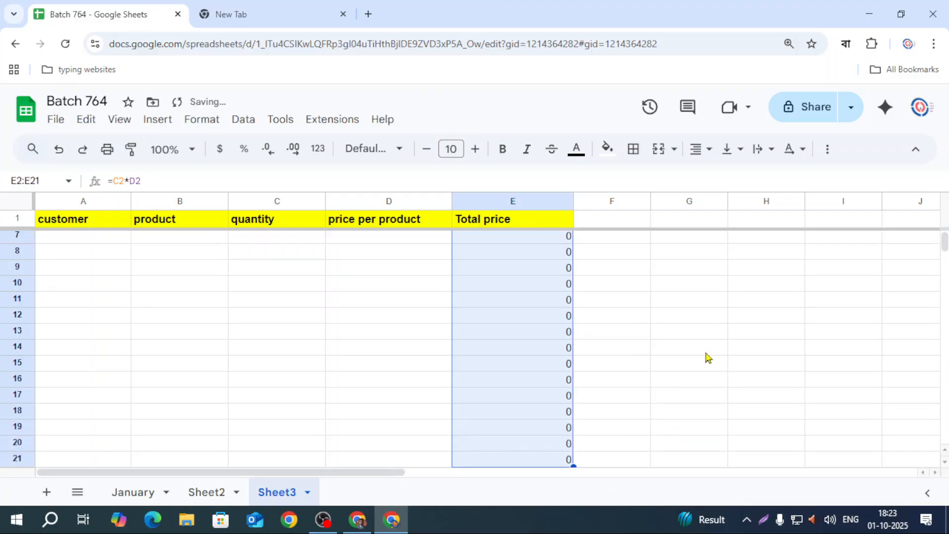
{"action": "left_click", "coordinate": [706, 352]}
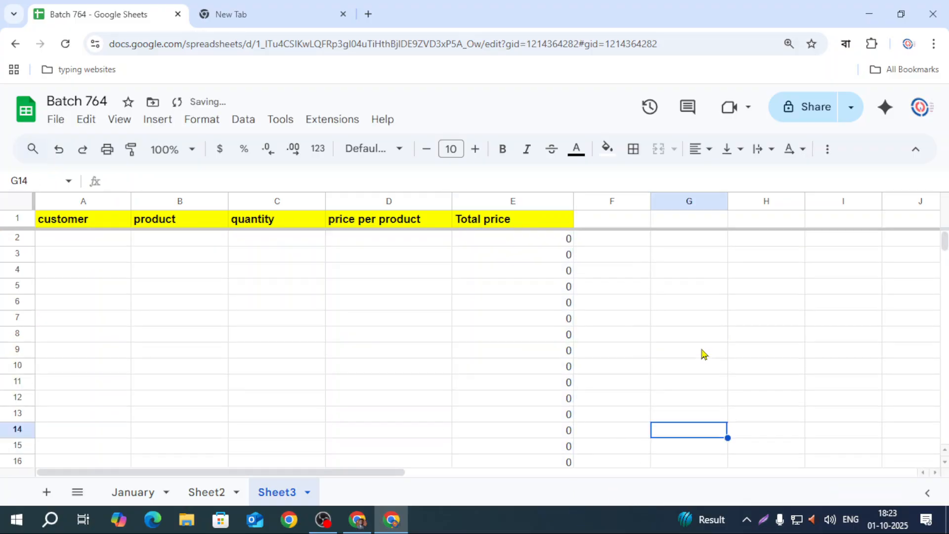
Enter a quantity of 6 in C2 and a price per product of 400 in D2.
{"action": "left_click", "coordinate": [299, 243]}
{"action": "type", "text": "6"}
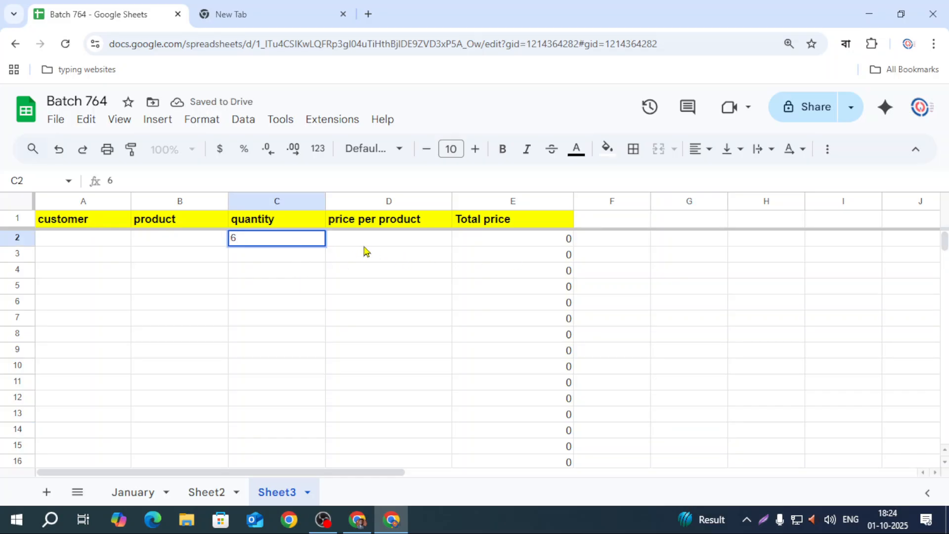
{"action": "key", "text": "Tab"}
{"action": "type", "text": "400"}
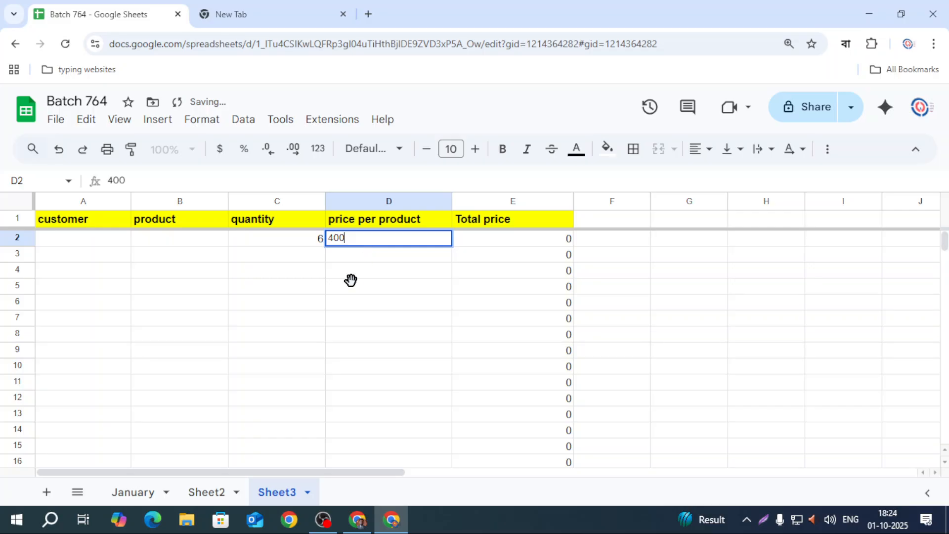
{"action": "left_click", "coordinate": [350, 280]}
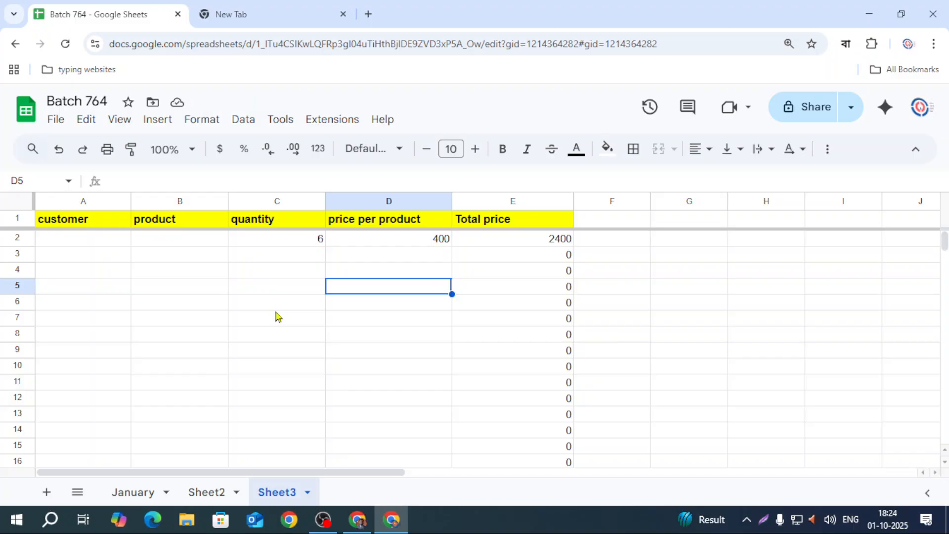
Examine the Total price formula in E2 and the quantity and price per product cells it multiplies.
{"action": "left_click", "coordinate": [494, 242]}
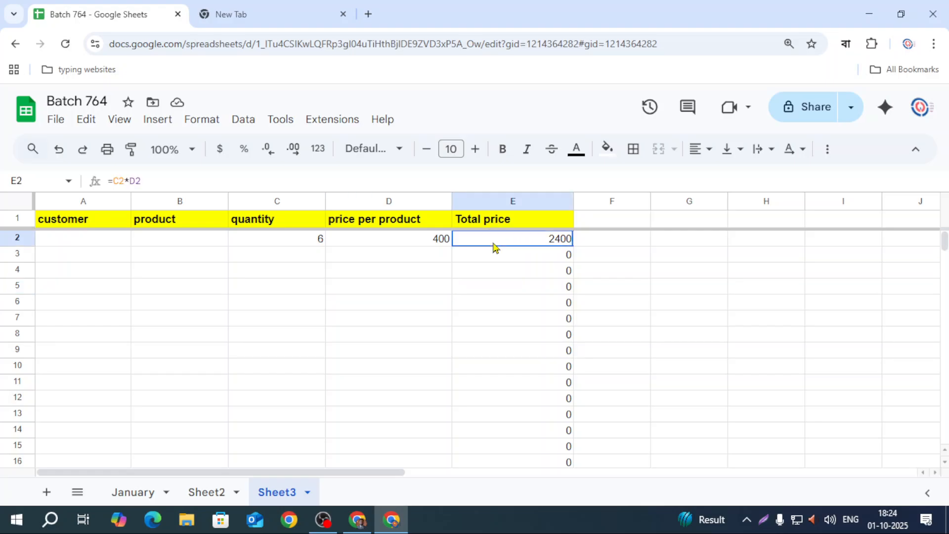
{"action": "left_click", "coordinate": [310, 259]}
{"action": "left_click", "coordinate": [364, 261]}
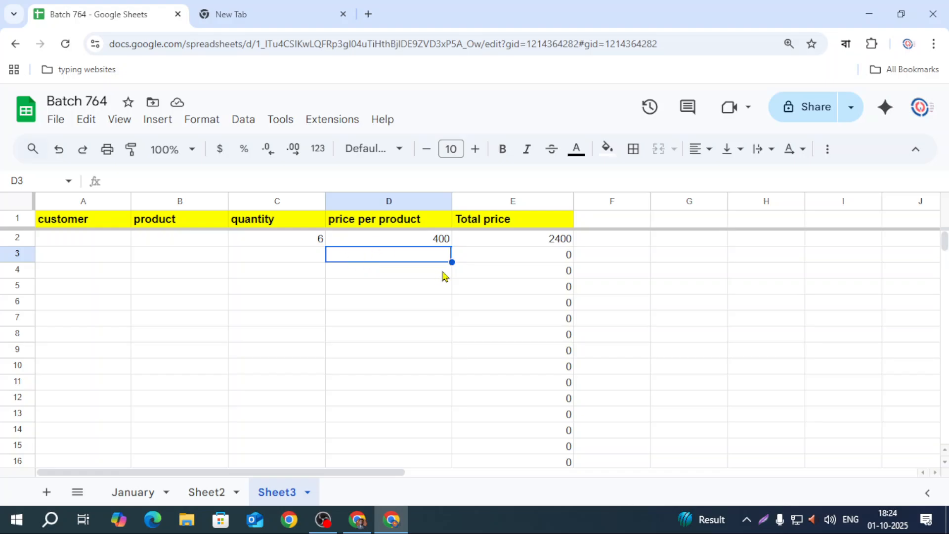
{"action": "left_click", "coordinate": [486, 241]}
{"action": "left_click", "coordinate": [424, 275]}
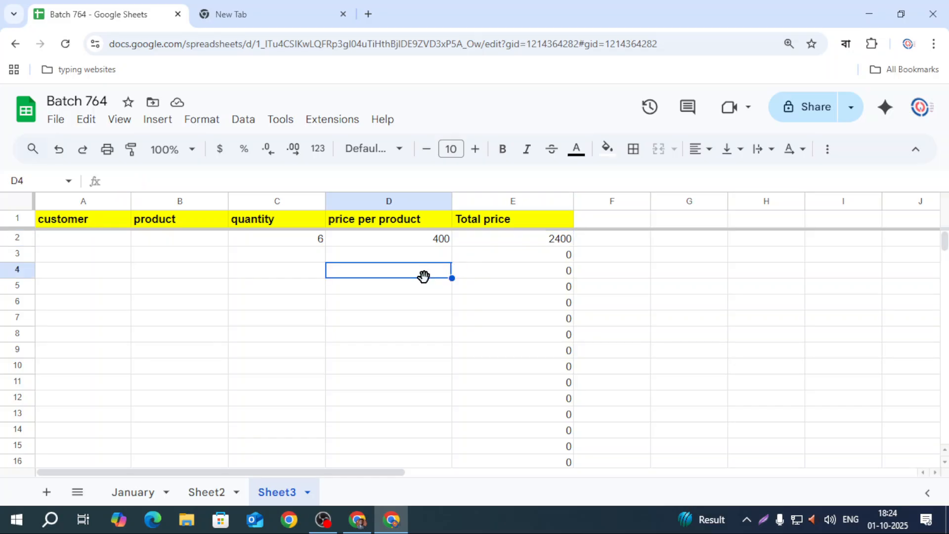
{"action": "left_click", "coordinate": [297, 245]}
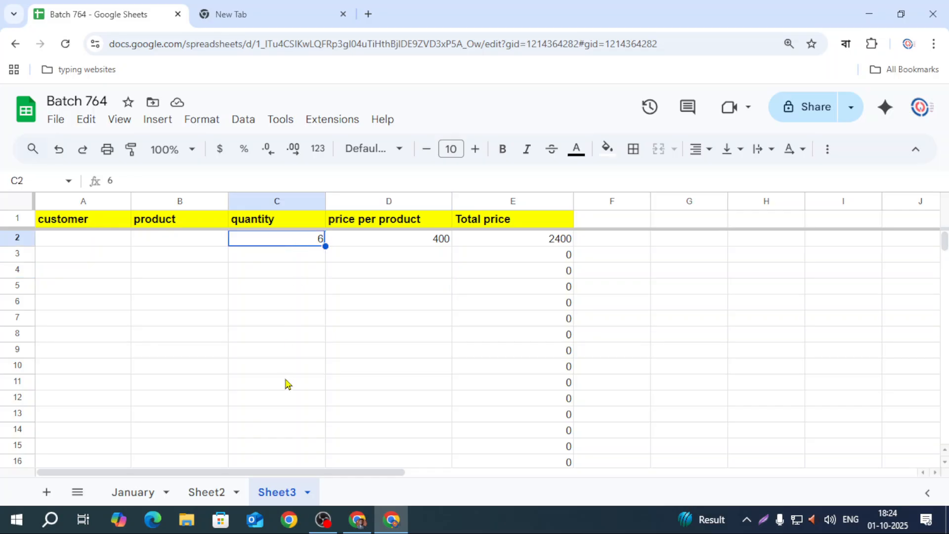
{"action": "left_click", "coordinate": [381, 240]}
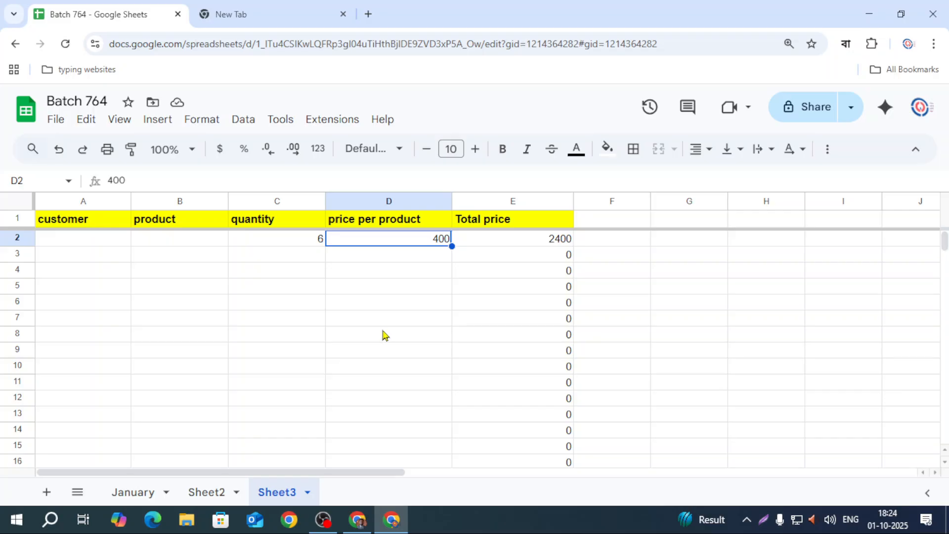
{"action": "left_click", "coordinate": [384, 332]}
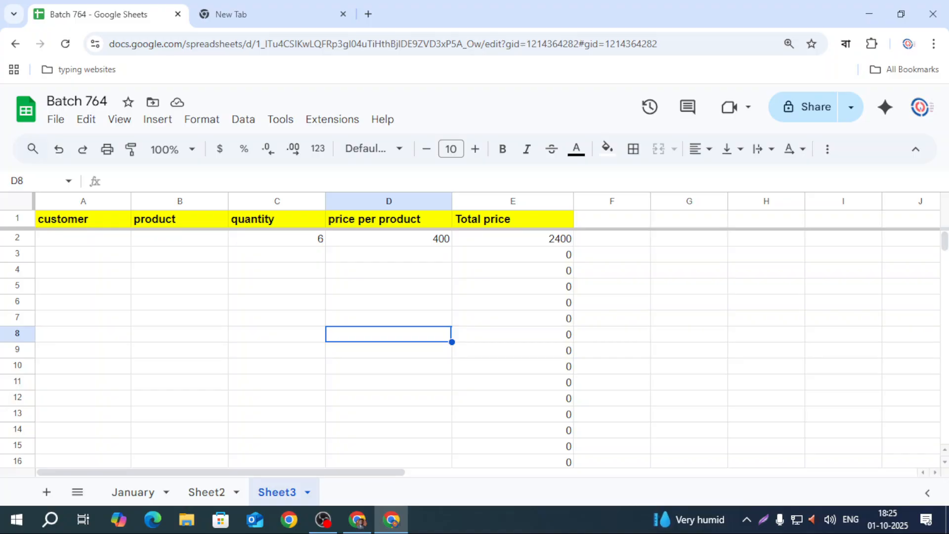
Fill the Total price formula from E2 down through the rows below once more.
{"action": "left_click", "coordinate": [566, 239]}
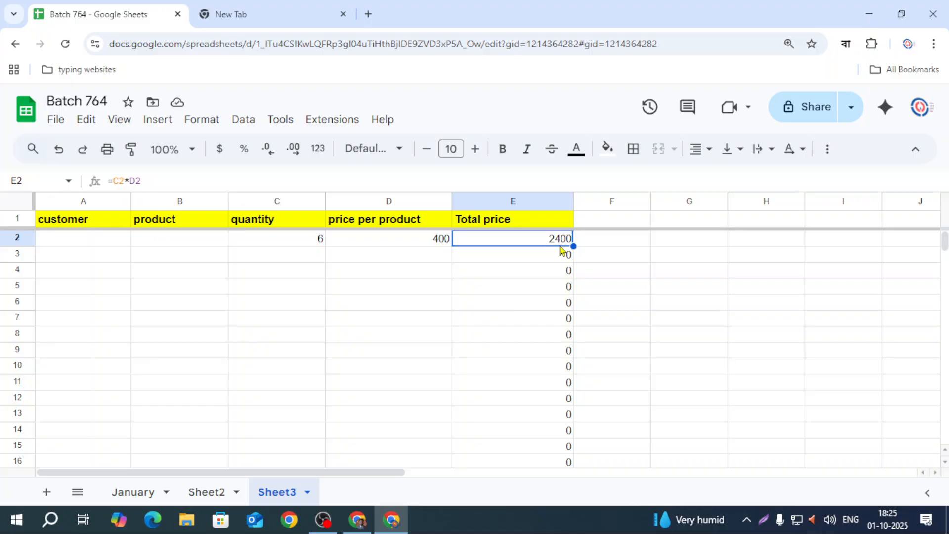
{"action": "left_click_drag", "start_coordinate": [567, 250], "coordinate": [595, 429]}
{"action": "left_click", "coordinate": [644, 389]}
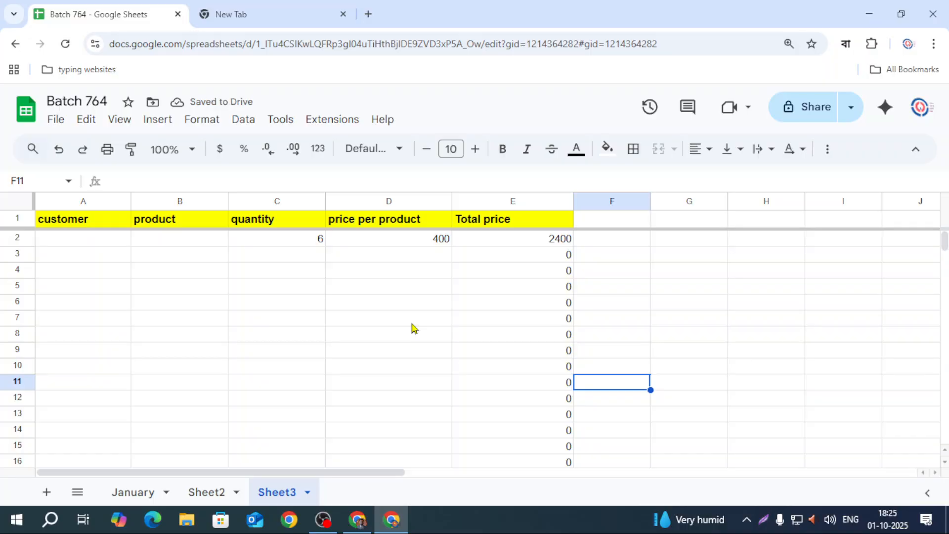
{"action": "left_click", "coordinate": [591, 322]}
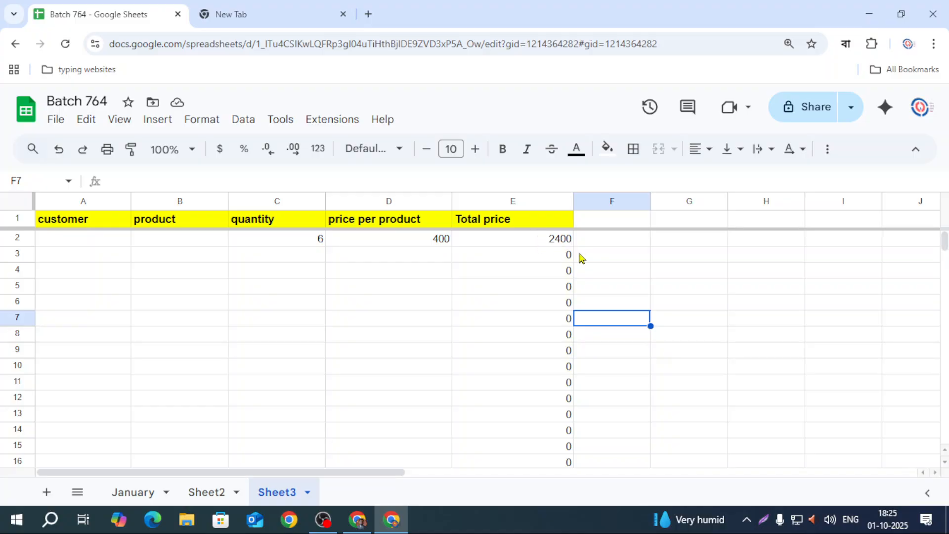
{"action": "left_click", "coordinate": [546, 243]}
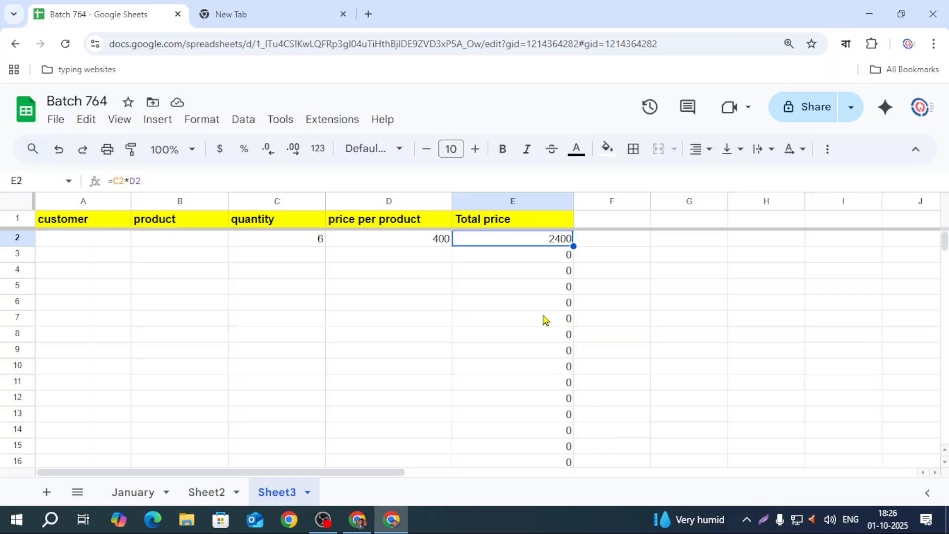
{"action": "left_click", "coordinate": [641, 290]}
{"action": "left_click", "coordinate": [522, 240]}
{"action": "left_click_drag", "start_coordinate": [572, 245], "coordinate": [590, 462]}
{"action": "left_click", "coordinate": [637, 368]}
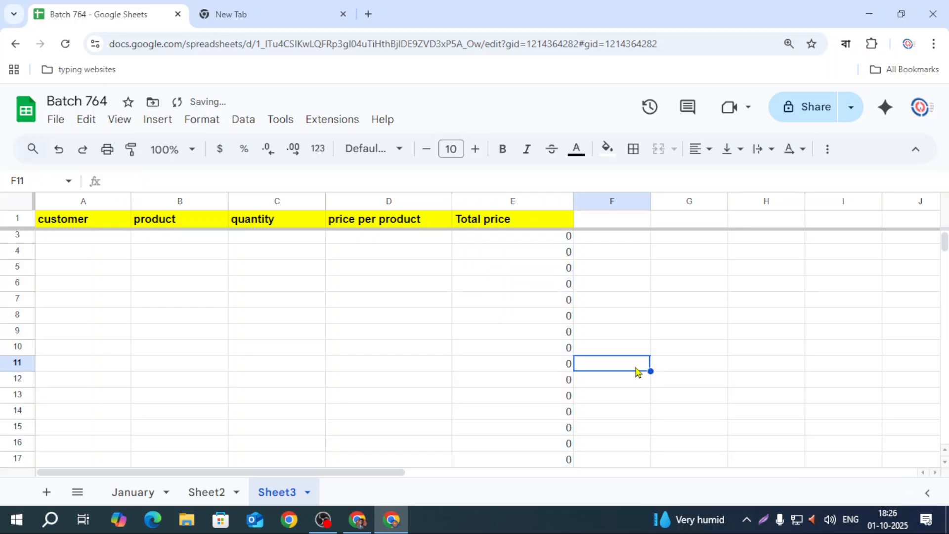
{"action": "scroll", "coordinate": [635, 368], "scroll_direction": "up", "scroll_amount": 1}
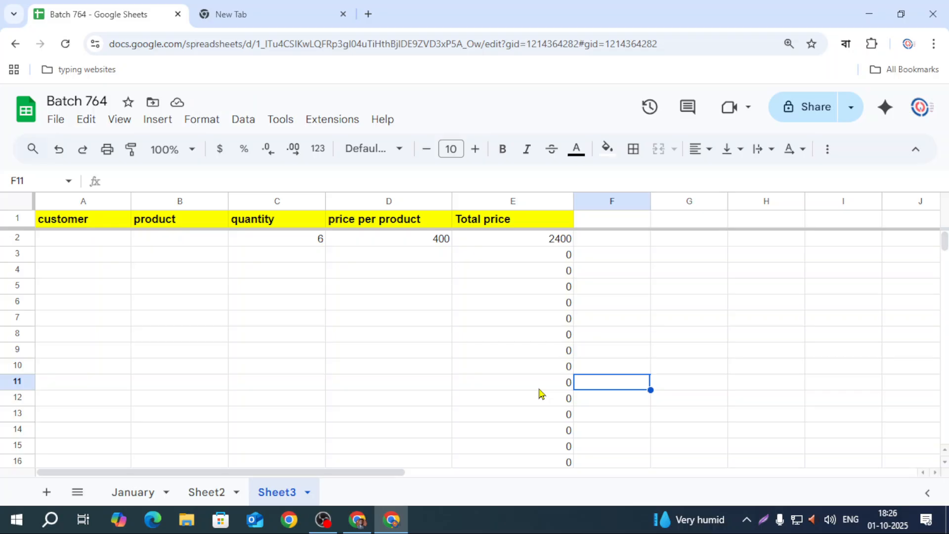
Examine the copied Total price formula in E3 against the quantity and price per product cells of row 3.
{"action": "left_click", "coordinate": [303, 258]}
{"action": "left_click", "coordinate": [368, 257]}
{"action": "left_click", "coordinate": [553, 259]}
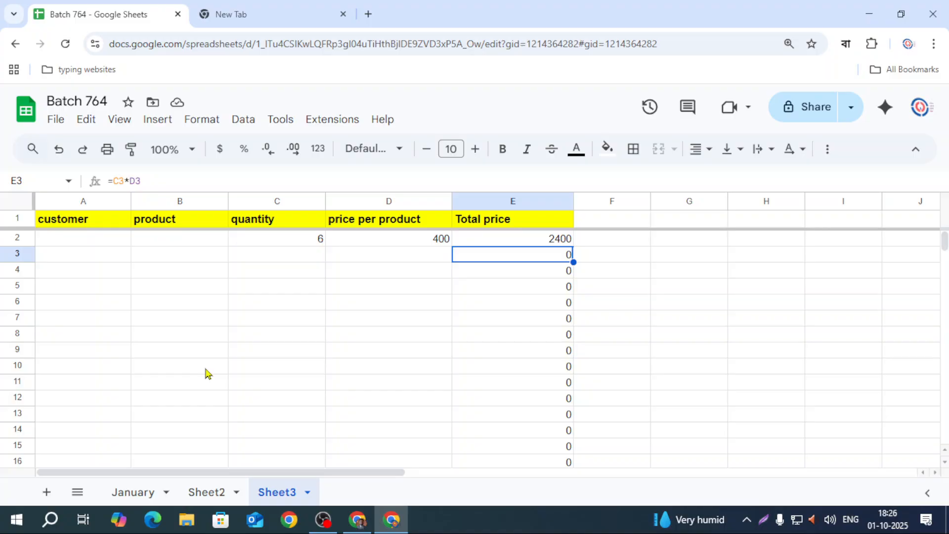
{"action": "left_click", "coordinate": [403, 259]}
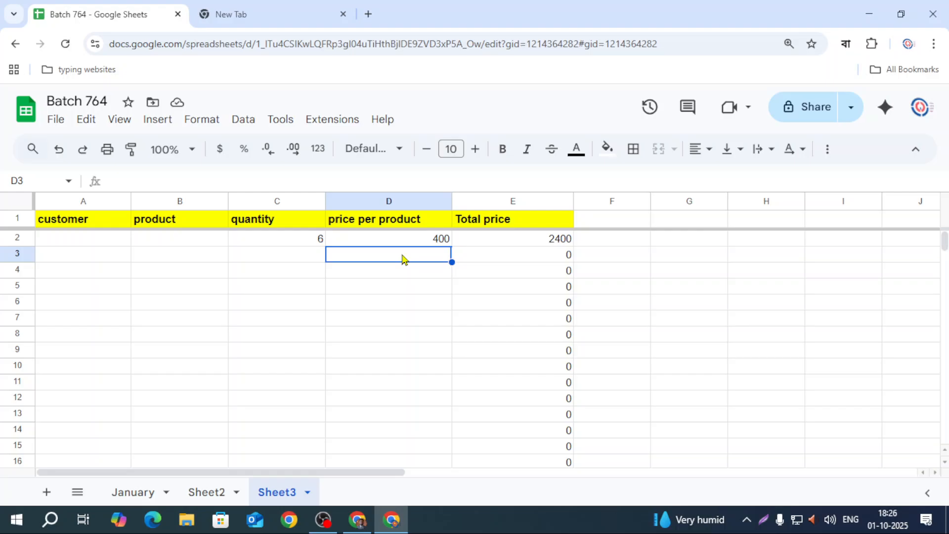
Enter the letter l as the quantity in C3 and g as the price per product in D3.
{"action": "left_click", "coordinate": [252, 262]}
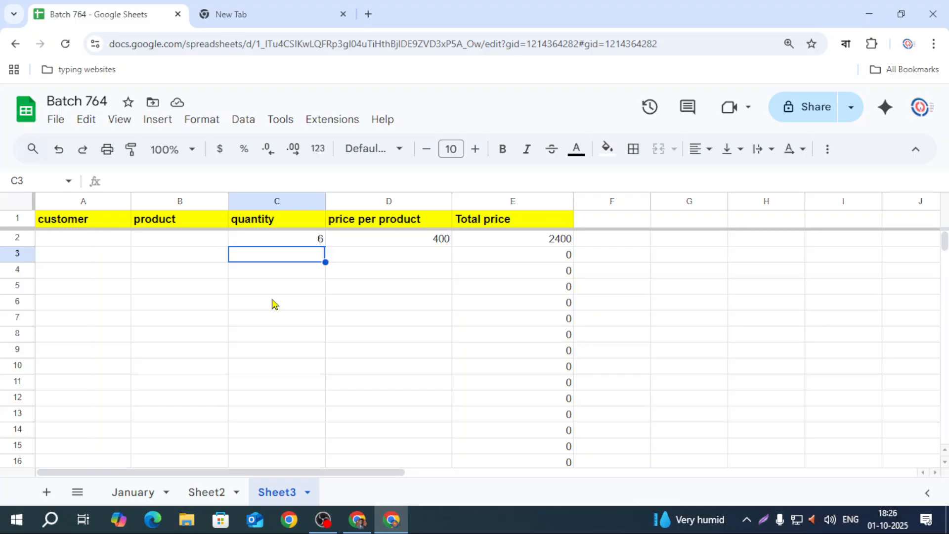
{"action": "type", "text": "l"}
{"action": "left_click", "coordinate": [365, 256]}
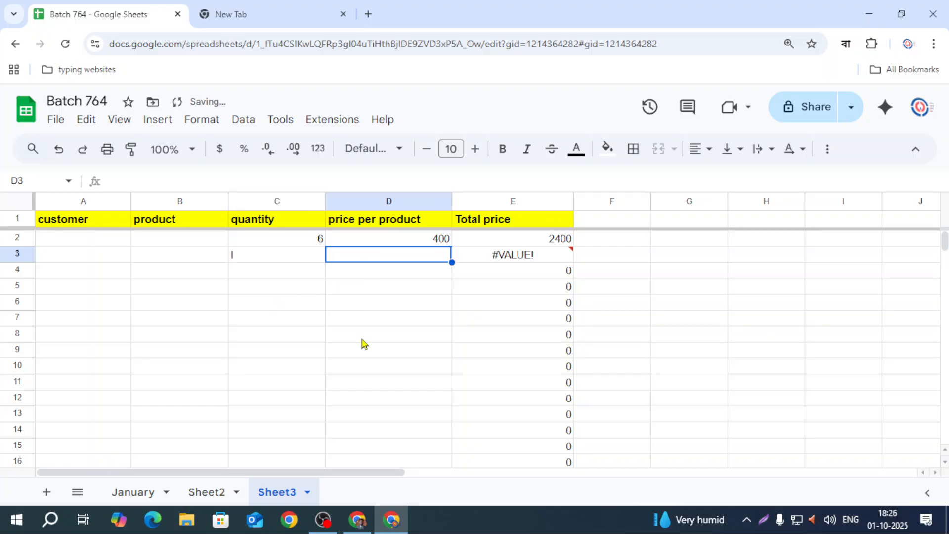
{"action": "type", "text": "g"}
{"action": "left_click", "coordinate": [364, 344]}
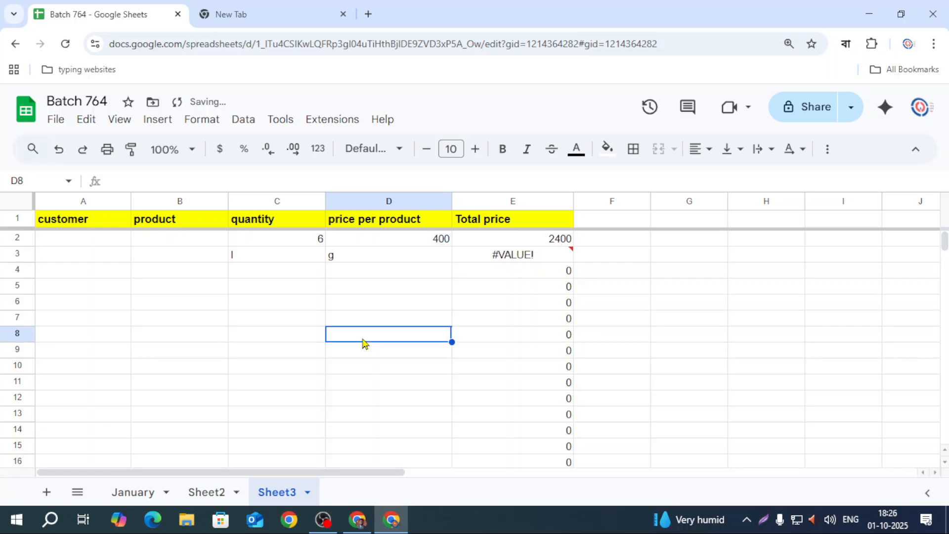
Enter a quantity of 8 in C3 and a price per product of 100 in D3.
{"action": "left_click", "coordinate": [294, 257]}
{"action": "type", "text": "8"}
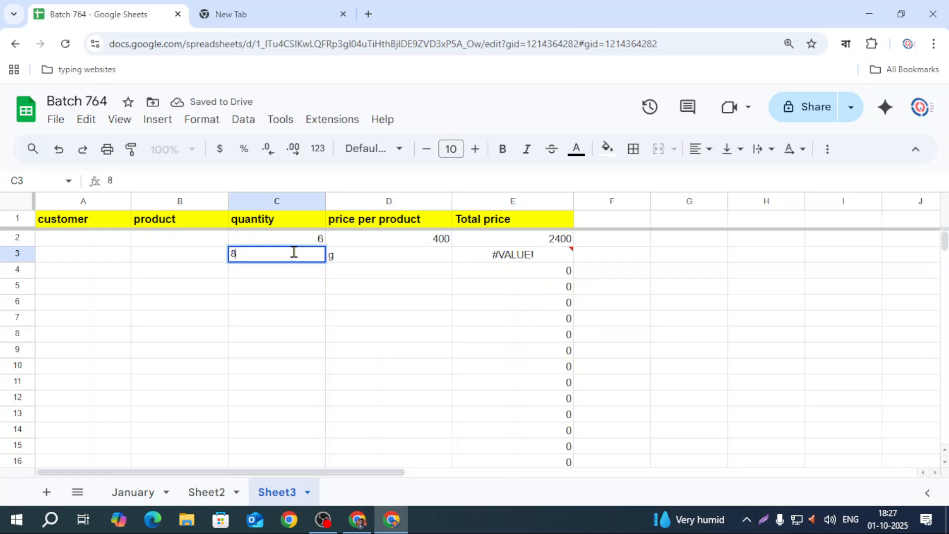
{"action": "key", "text": "Tab"}
{"action": "type", "text": "100"}
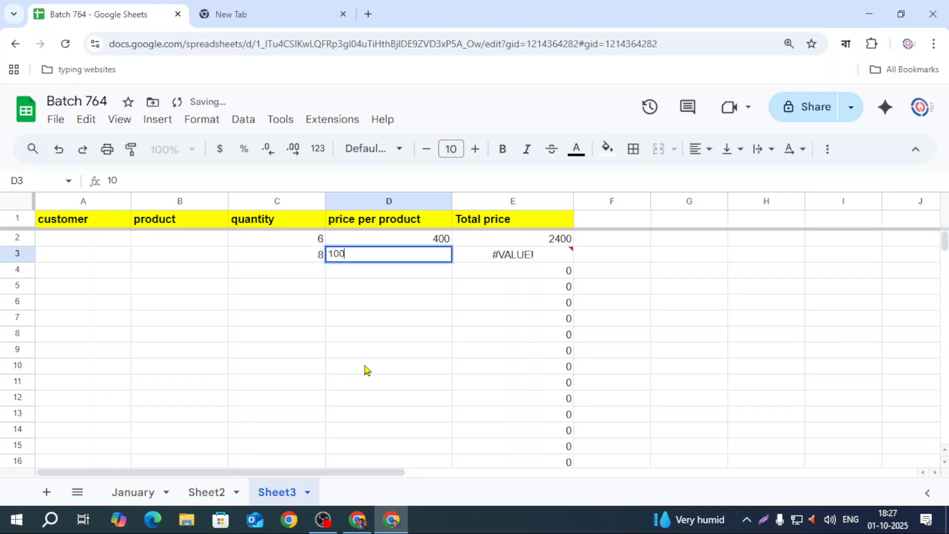
{"action": "left_click", "coordinate": [365, 368]}
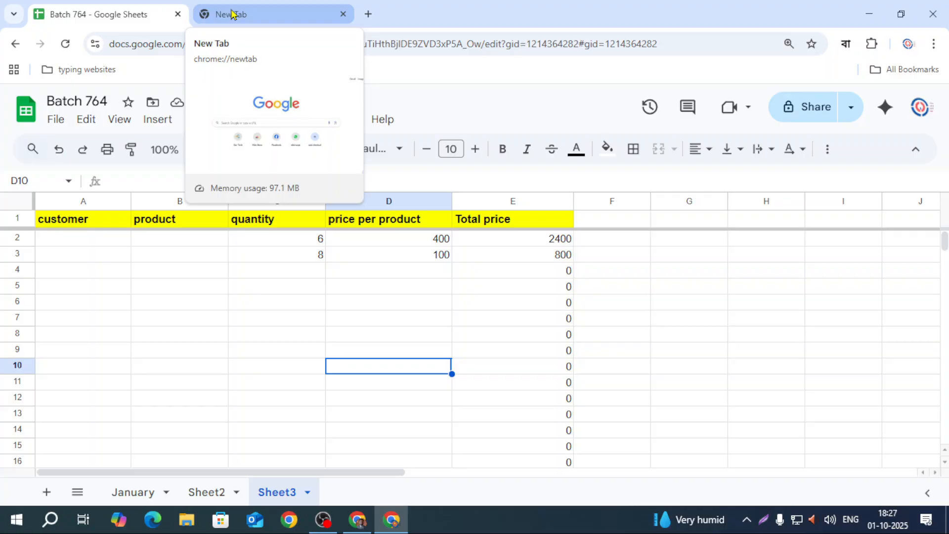
Enter a quantity of 7 in C4 and a price per product of 6000 in D4.
{"action": "left_click", "coordinate": [315, 271]}
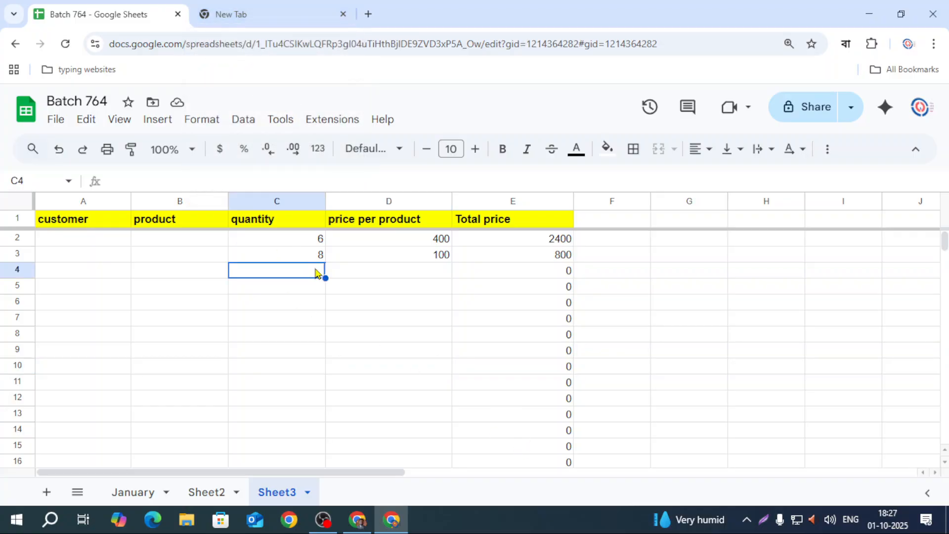
{"action": "type", "text": "7"}
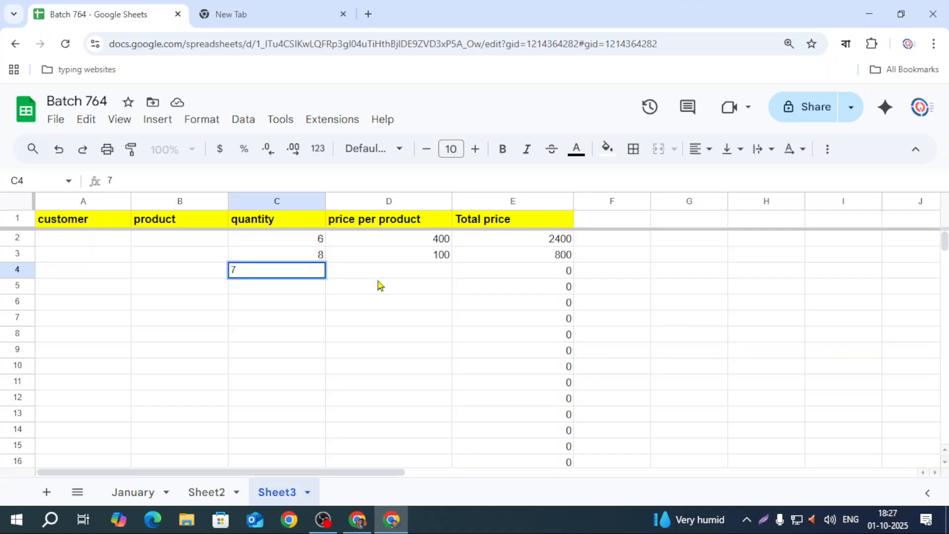
{"action": "key", "text": "Tab"}
{"action": "type", "text": "6000"}
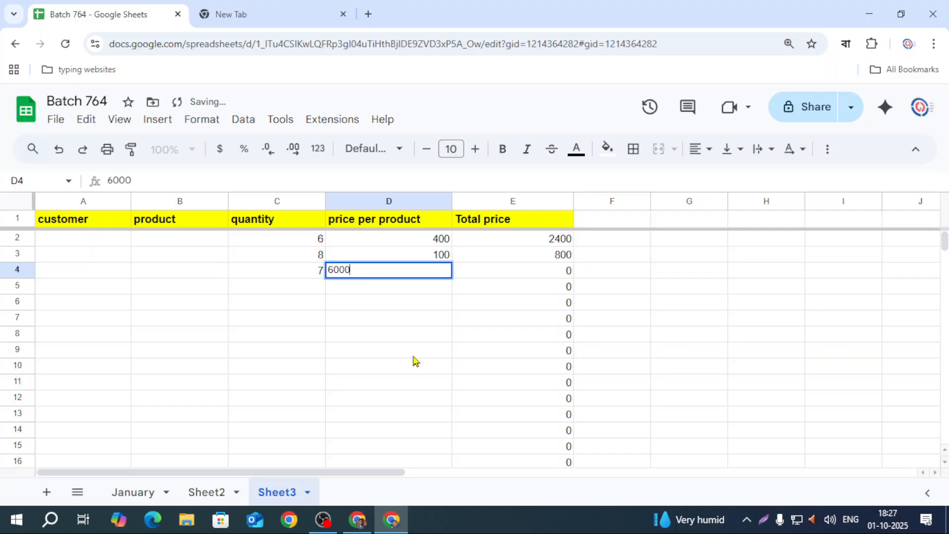
{"action": "key", "text": "Return"}
{"action": "left_click", "coordinate": [306, 289]}
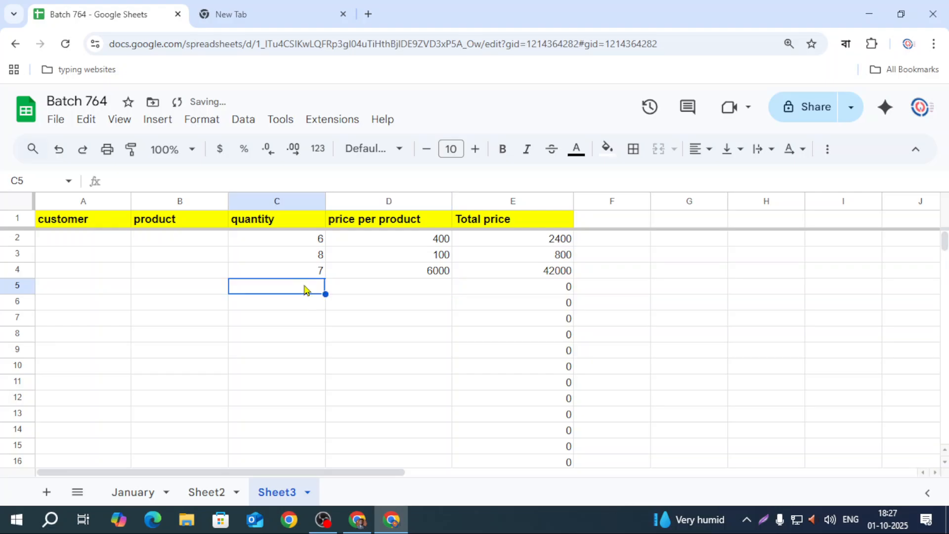